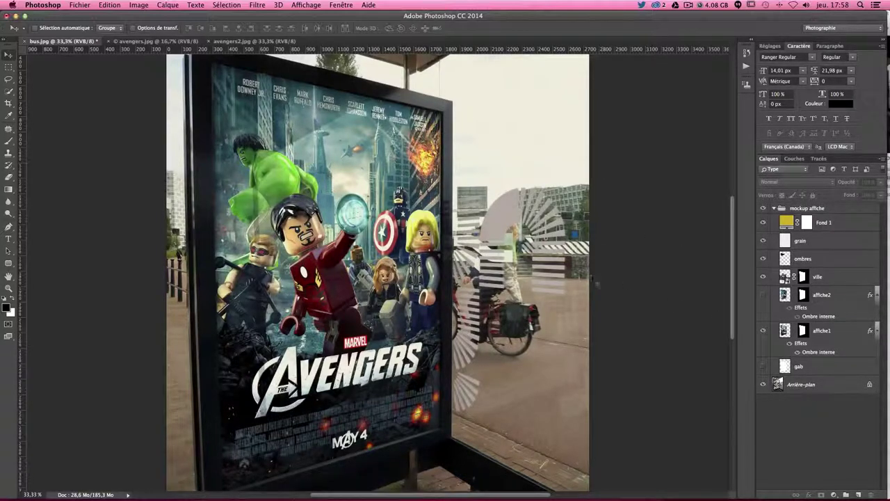
Toggle the poster, shadow, ville reflection, grain and Fond 1 layers to compare the mockup.
left_click(765, 331)
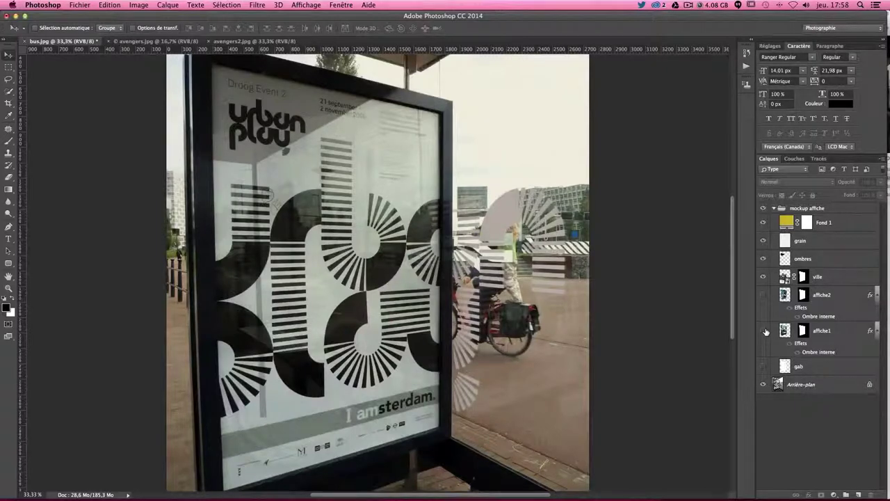
left_click(764, 330)
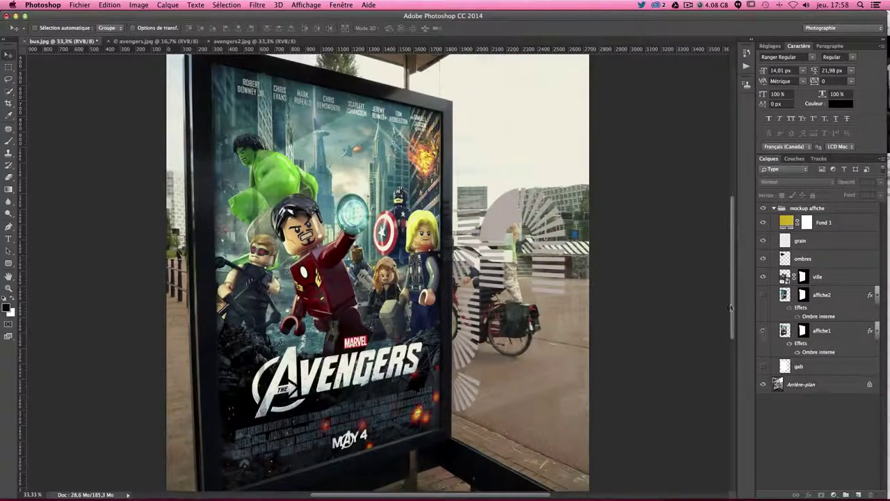
left_click(762, 260)
left_click(762, 259)
left_click(762, 277)
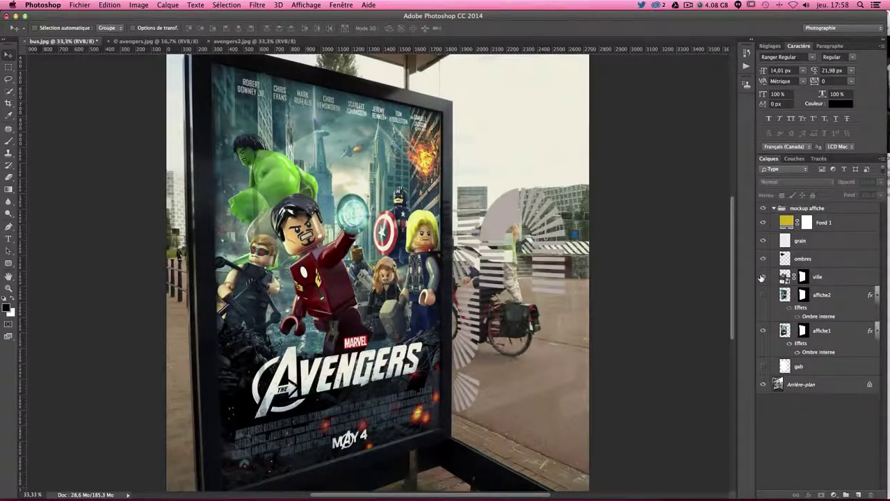
left_click(762, 276)
left_click(762, 277)
left_click(762, 277)
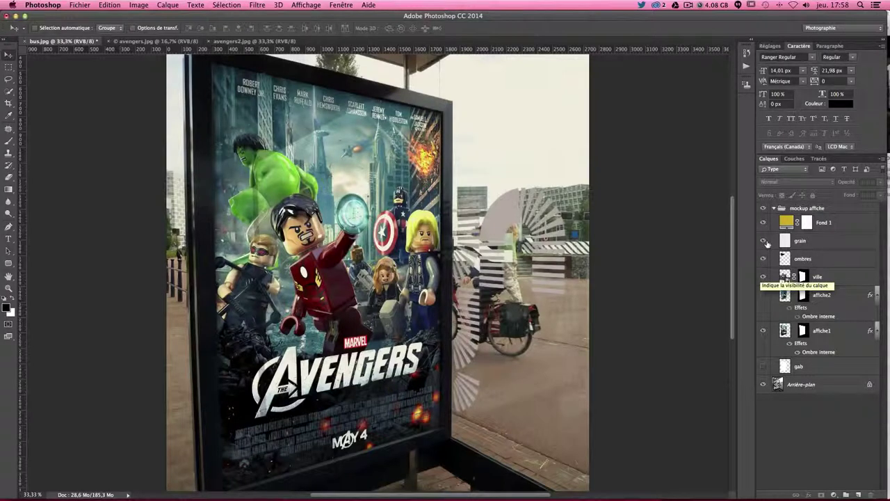
left_click(763, 241)
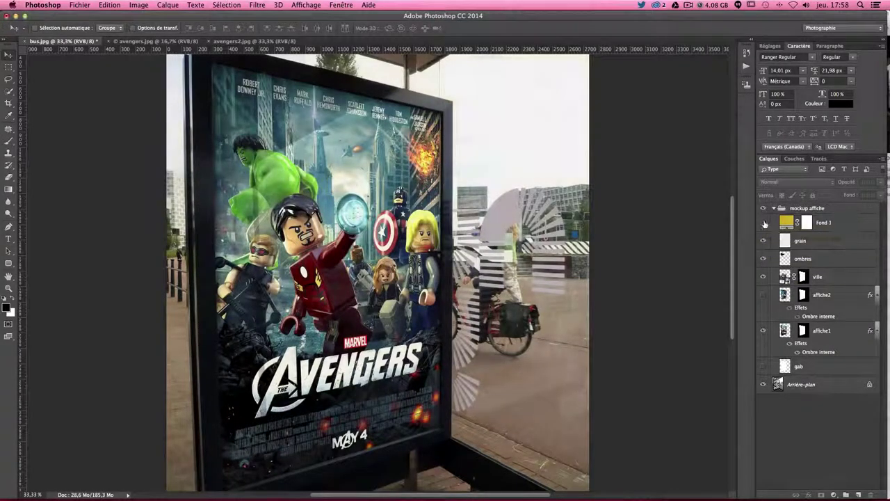
left_click(763, 223)
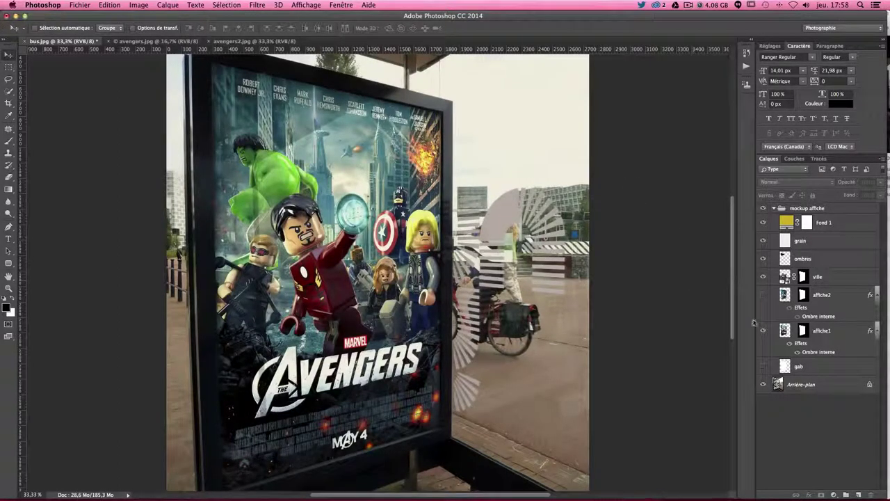
Toggle the affiche2 layer to compare the Lego and Marvel posters.
left_click(765, 296)
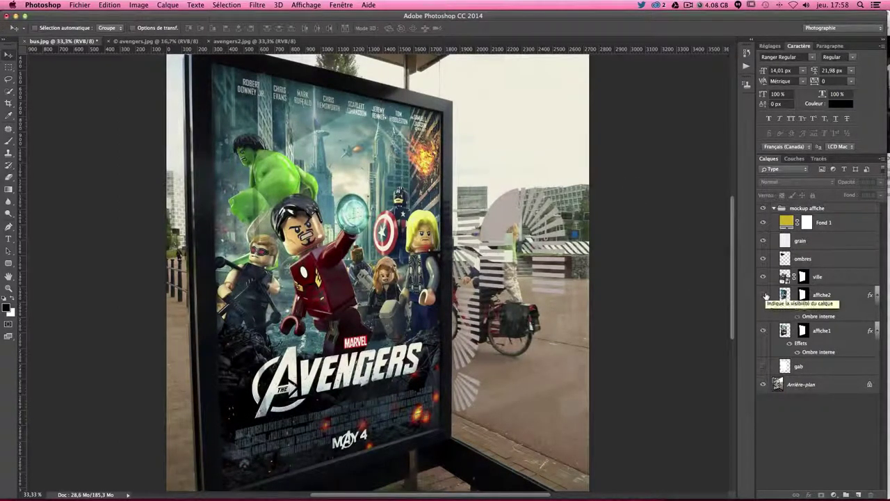
left_click(765, 297)
left_click(764, 298)
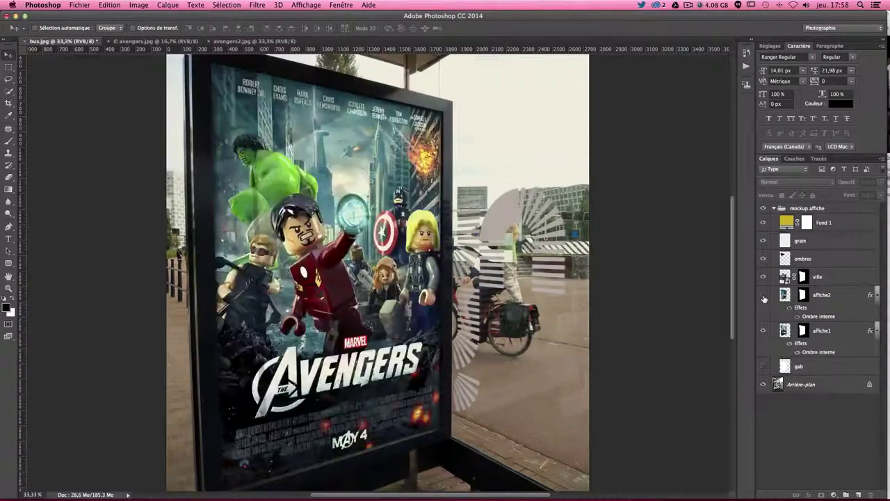
left_click(765, 297)
left_click(764, 298)
left_click(764, 297)
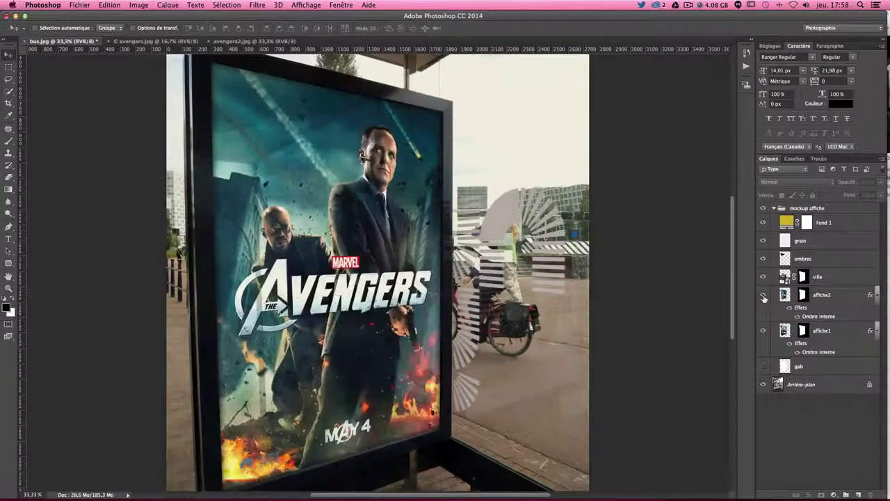
left_click(764, 297)
left_click(764, 298)
left_click(764, 298)
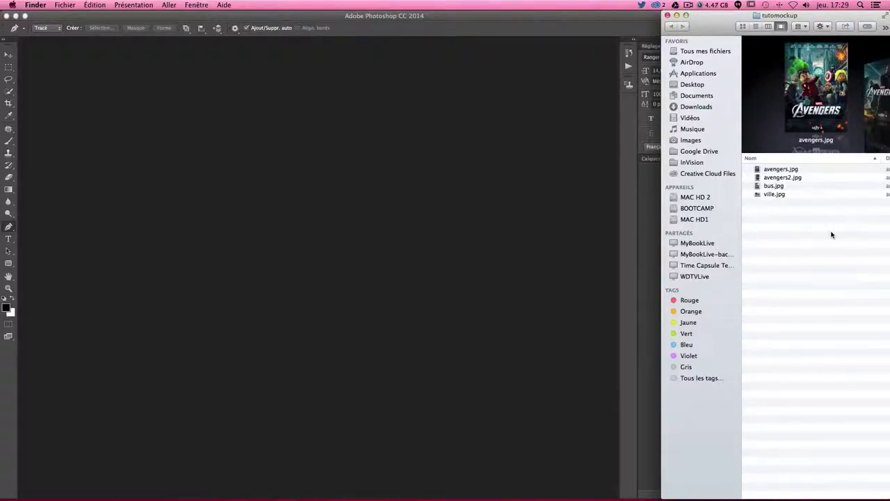
Preview the tutomockup images in Finder, stepping between avengers.jpg and avengers2.jpg.
mouse_move(795, 301)
left_mouse_down()
mouse_move(760, 115)
mouse_move(800, 286)
left_mouse_up()
left_click(800, 285)
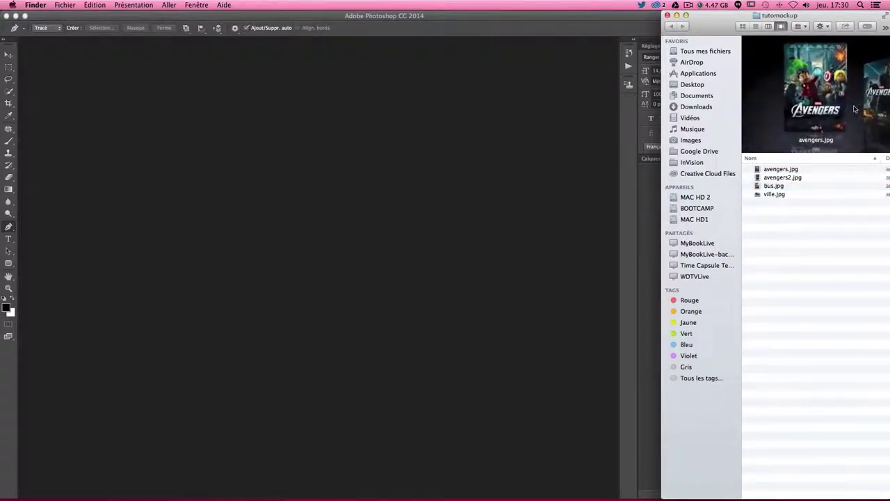
left_click(854, 108)
key("Down")
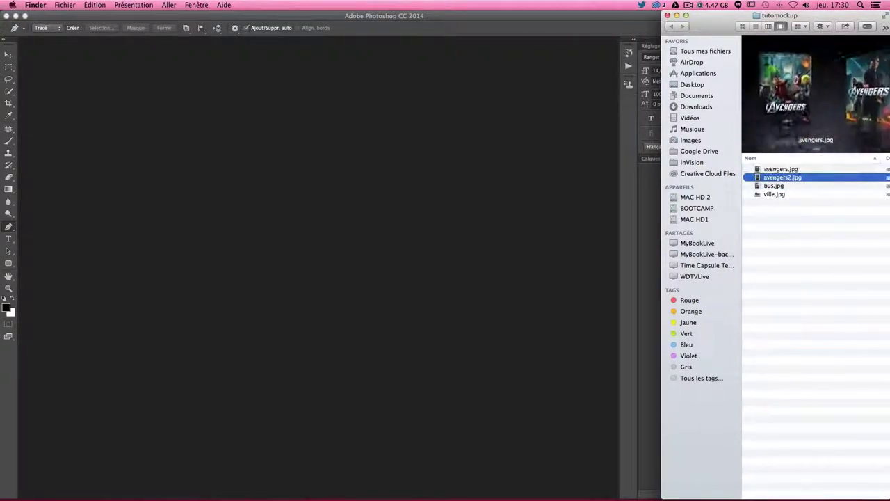
key("Up")
key("Down")
key("Up")
key("Down")
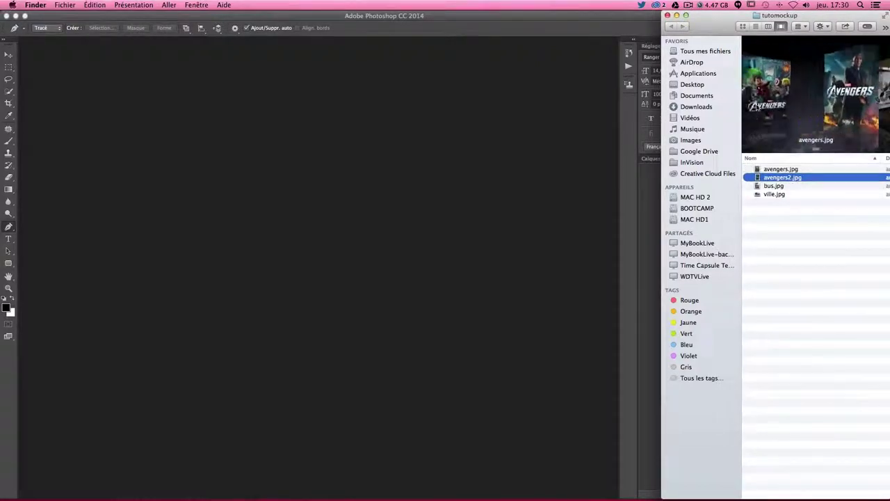
key("Up")
key("Down")
key("Down")
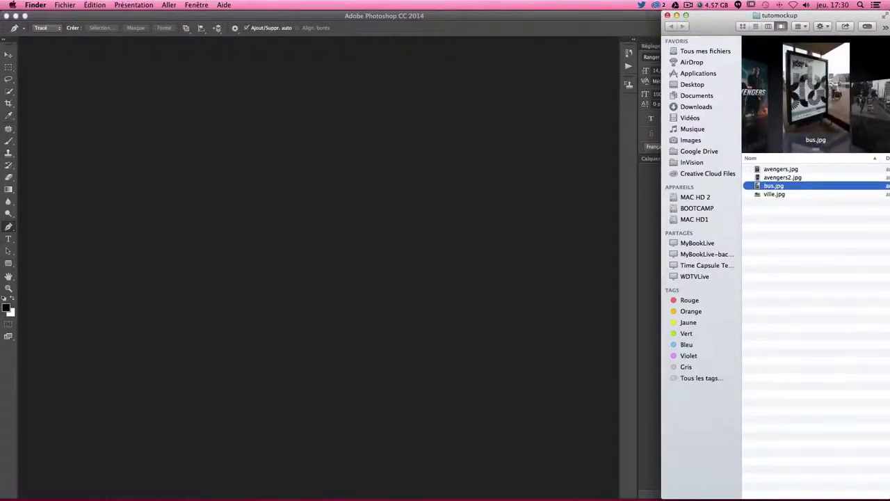
Preview ville.jpg and bus.jpg, then open bus.jpg with Adobe Photoshop CC 2014.
left_click(858, 108)
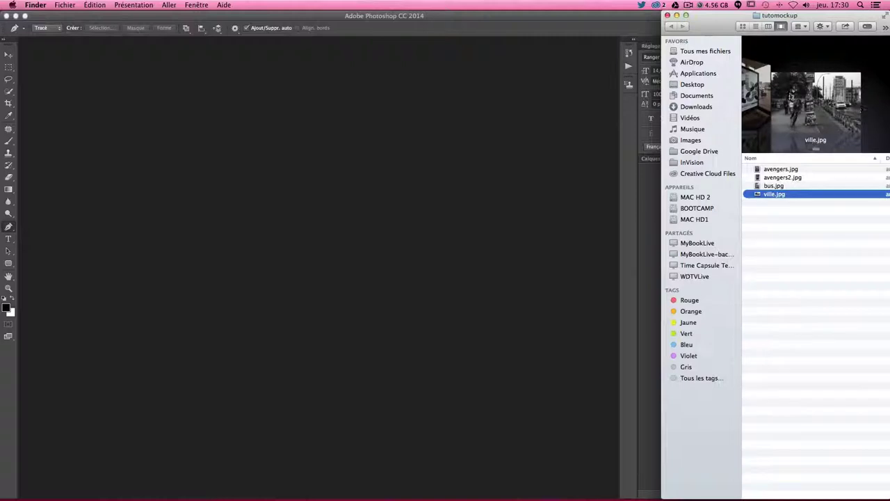
left_click(747, 98)
left_click(807, 251)
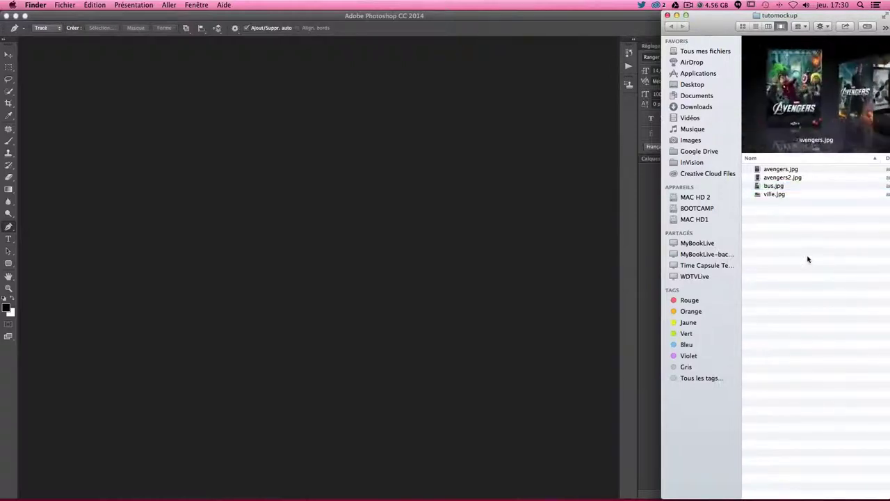
left_click(773, 195)
left_click(770, 186)
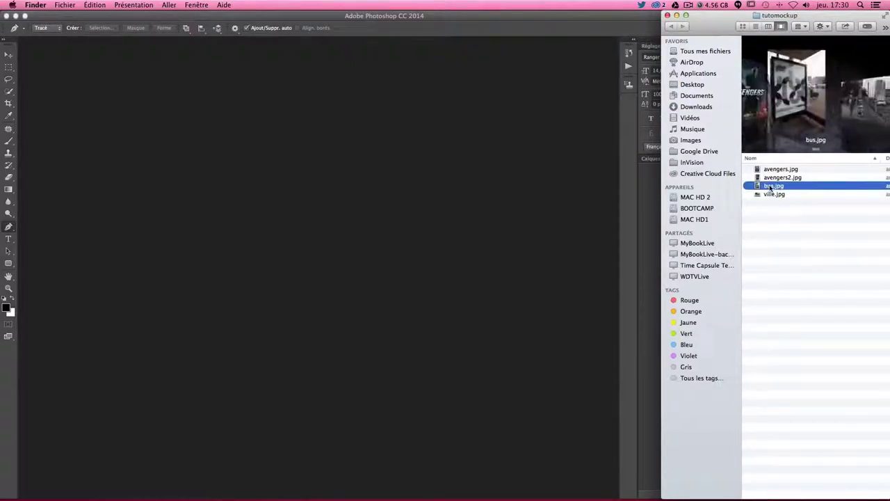
right_click(768, 186)
mouse_move(666, 200)
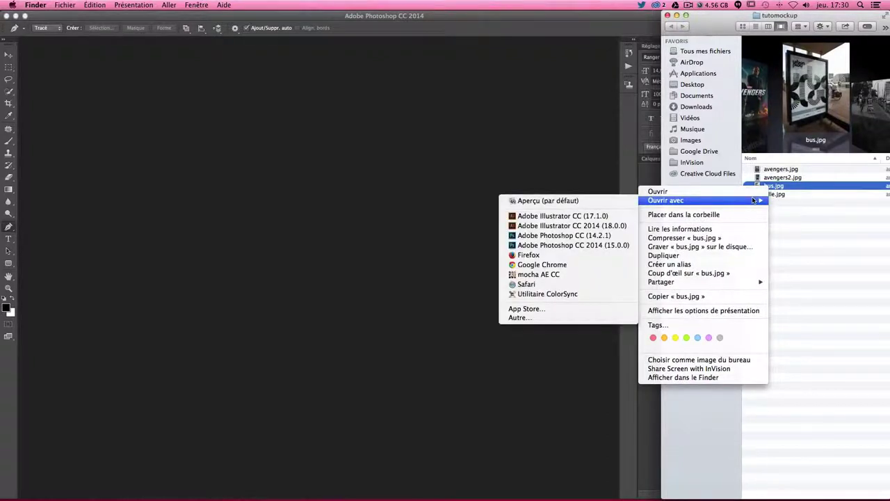
left_click(581, 244)
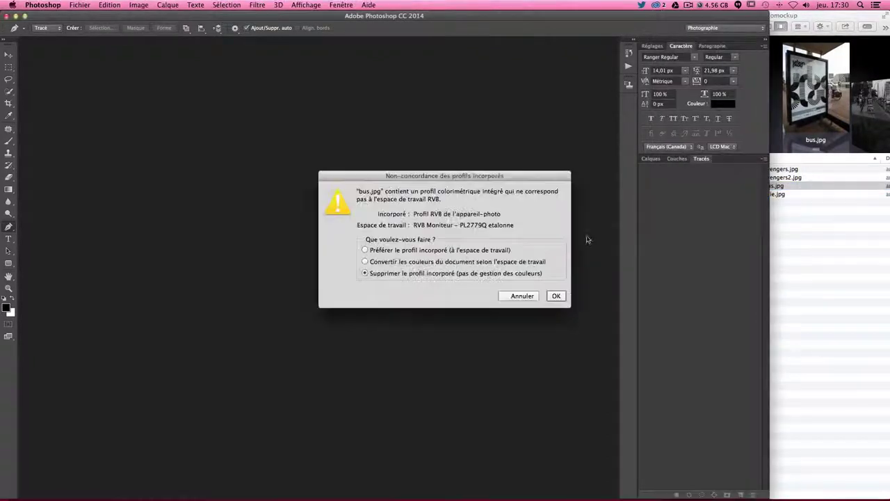
Discard bus.jpg's embedded colour profile and switch from the Calques panel to the Tracés panel.
key("Return")
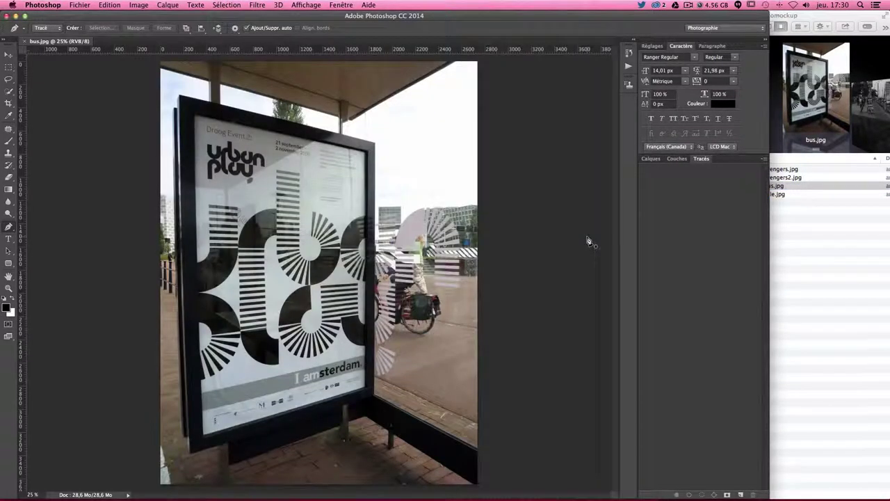
left_click(650, 159)
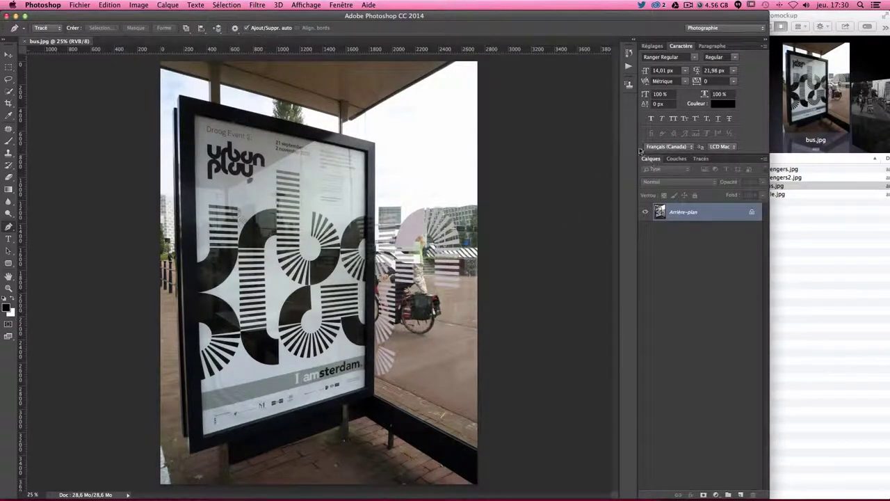
left_click(699, 159)
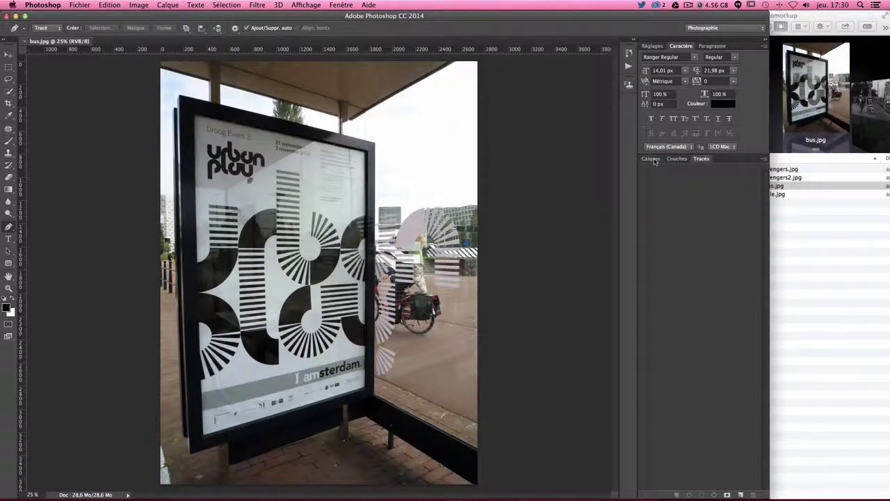
left_click(338, 5)
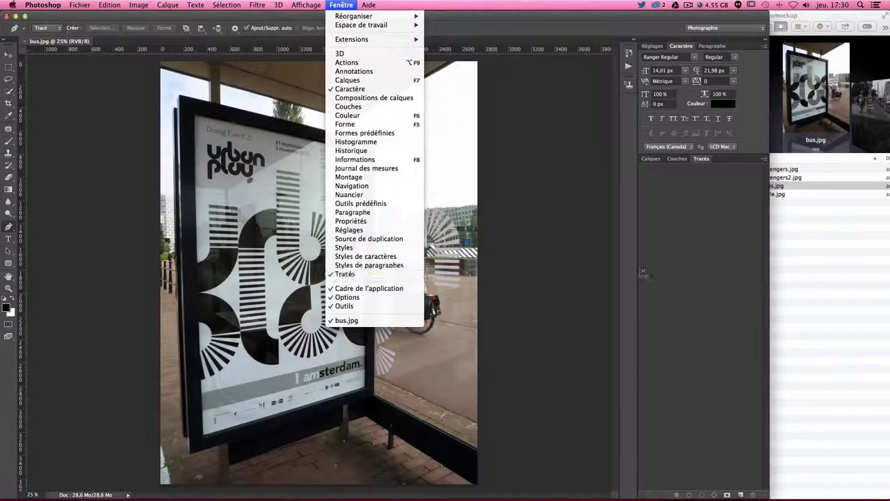
left_click(674, 265)
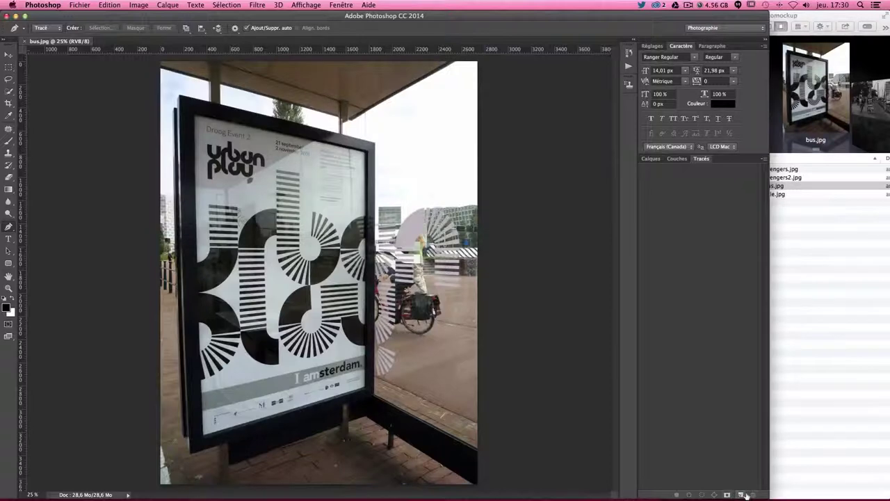
Create a new path named 'Tracé affiche' and return to the Pen tool.
left_click(741, 494)
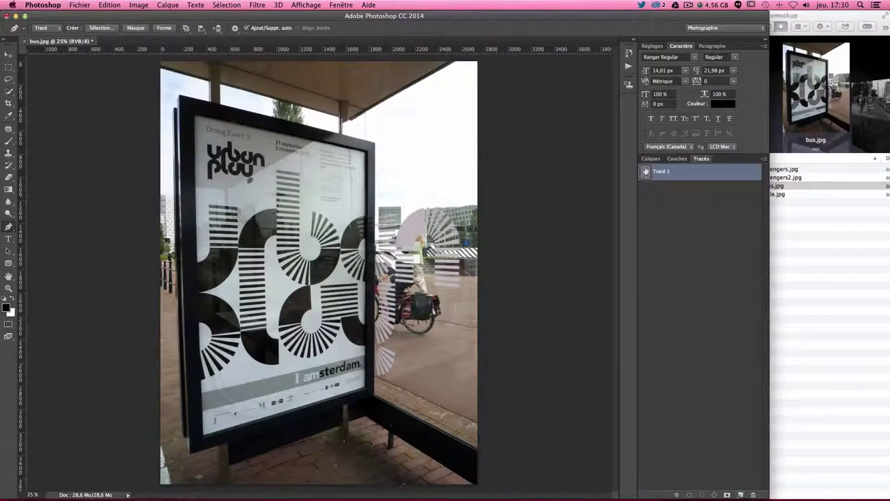
double_click(668, 174)
key("BackSpace")
type("ex")
key("BackSpace")
key("BackSpace")
type("affiche")
key("Return")
left_click(8, 54)
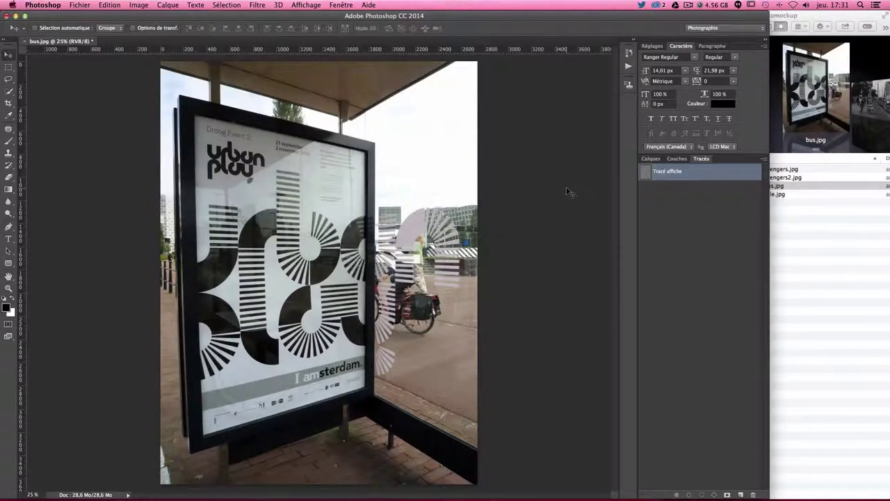
key("p")
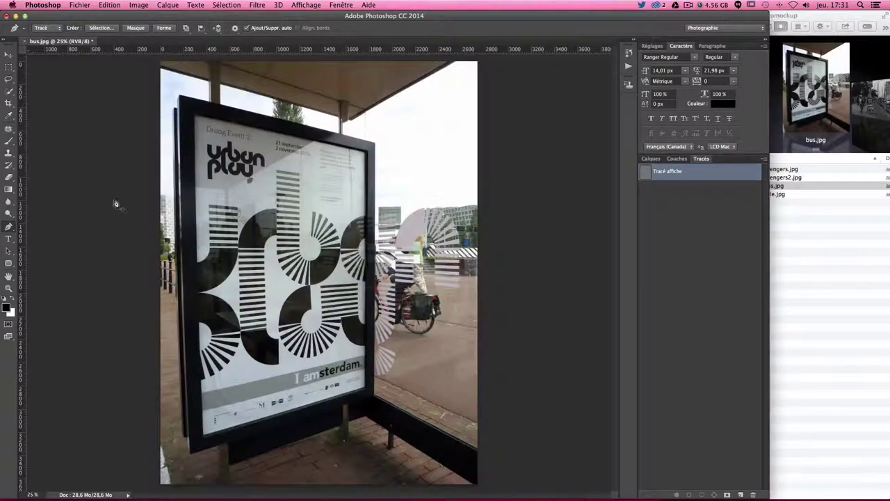
Zoom to 200% and pan toward the poster frame's upper-left corner.
key("super+plus")
key("super+plus")
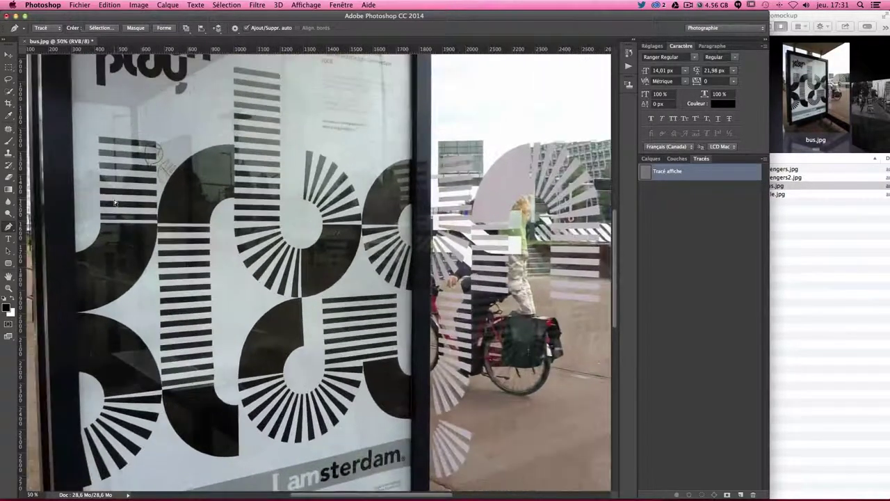
key("super+plus")
key("super+plus")
key("super+plus")
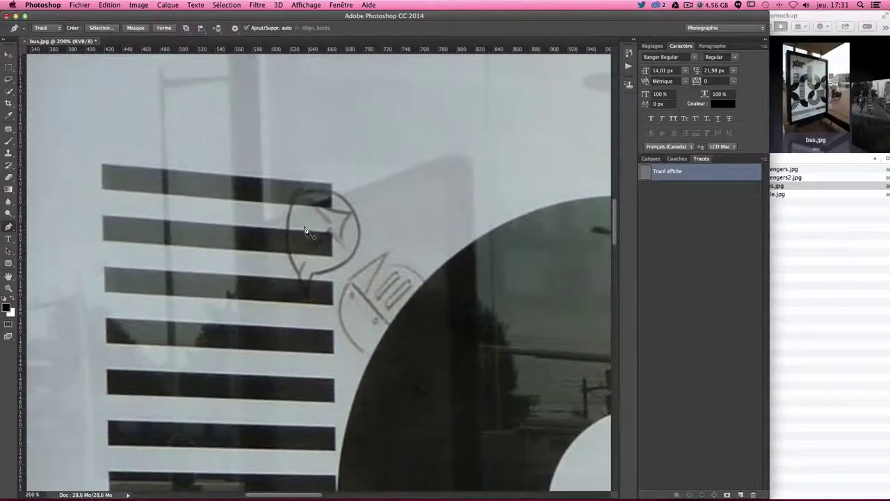
left_click_drag(198, 145, 389, 333)
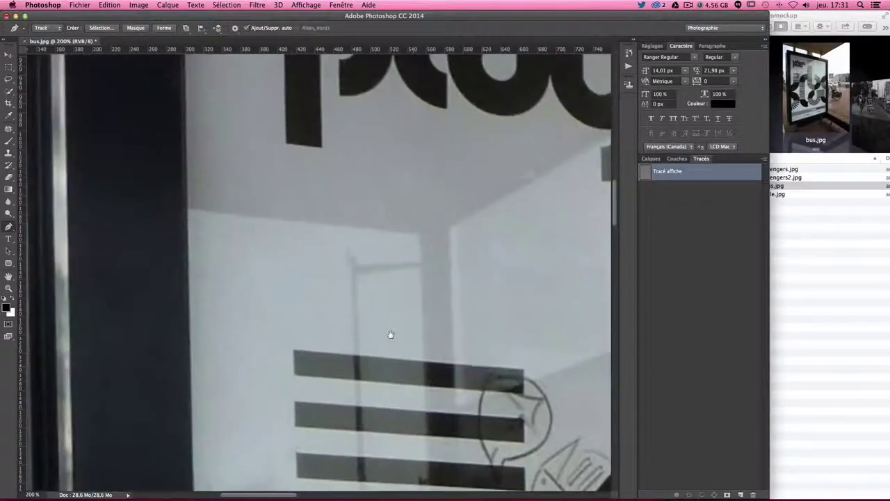
mouse_move(173, 168)
left_mouse_down()
mouse_move(241, 192)
mouse_move(322, 255)
left_mouse_up()
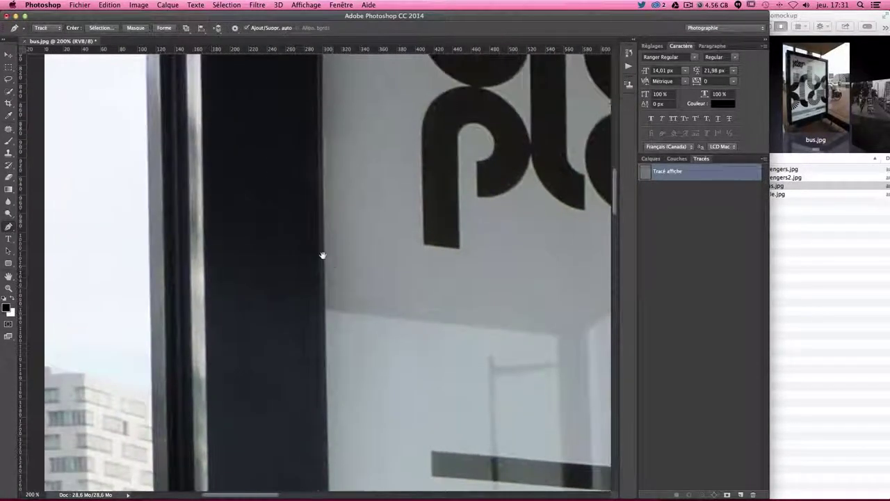
mouse_move(288, 169)
left_mouse_down()
mouse_move(287, 301)
mouse_move(258, 449)
mouse_move(322, 298)
mouse_move(433, 308)
mouse_move(330, 309)
mouse_move(330, 250)
left_mouse_up()
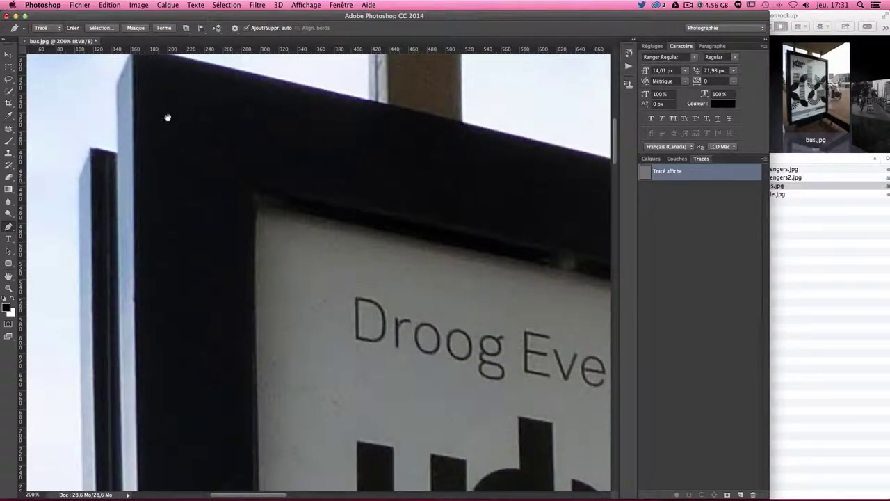
mouse_move(160, 99)
left_mouse_down()
mouse_move(194, 184)
mouse_move(243, 255)
left_mouse_up()
Pan along the sign's top edge and Droog Event 2 heading to centre the top-left frame corner.
left_click_drag(461, 338, 352, 313)
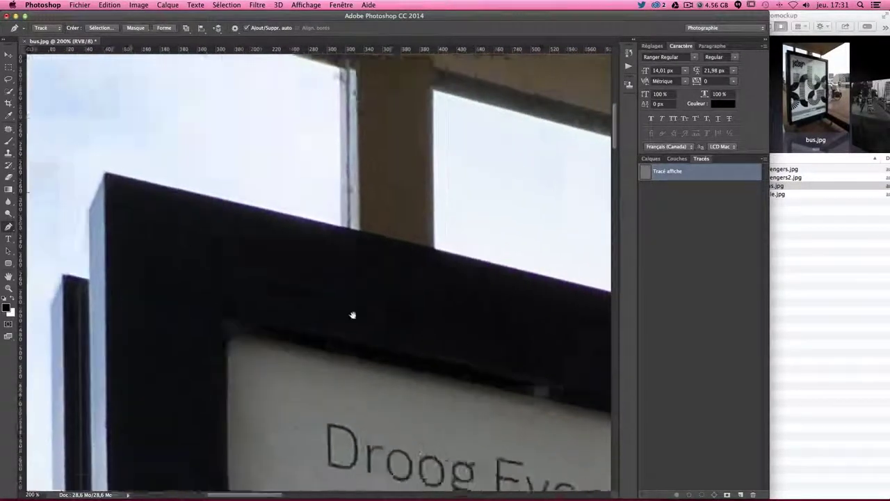
left_click_drag(549, 364, 364, 265)
left_click_drag(554, 271, 193, 218)
left_click_drag(235, 258, 280, 238)
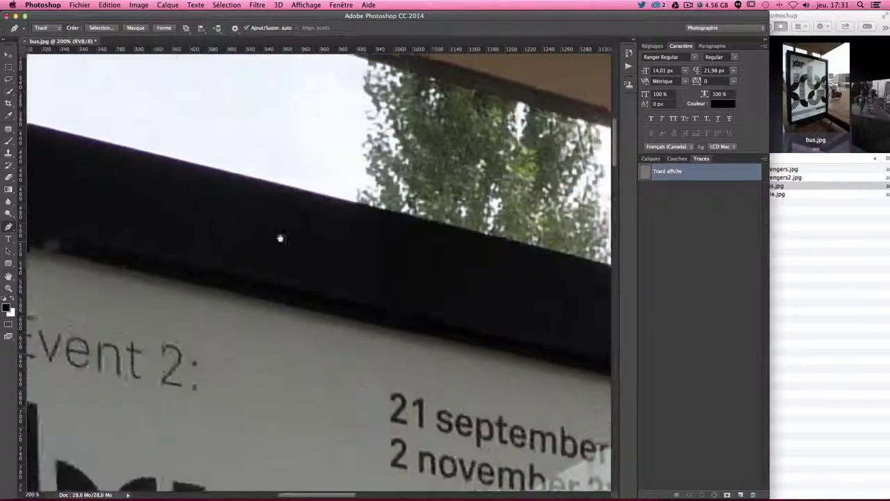
left_click_drag(217, 191, 512, 240)
left_click_drag(191, 140, 444, 249)
left_click_drag(469, 317, 377, 278)
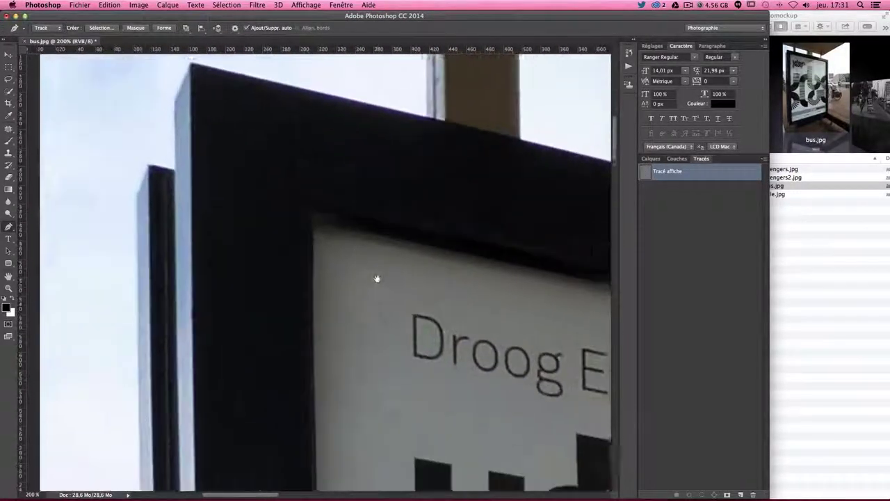
mouse_move(483, 173)
left_mouse_down()
mouse_move(331, 160)
mouse_move(353, 244)
left_mouse_up()
scroll(353, 244, "down", 5)
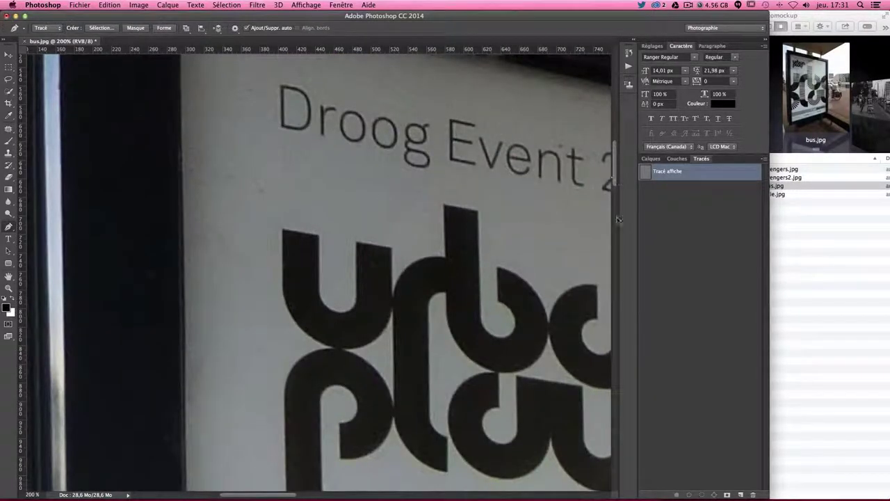
left_click_drag(318, 174, 341, 357)
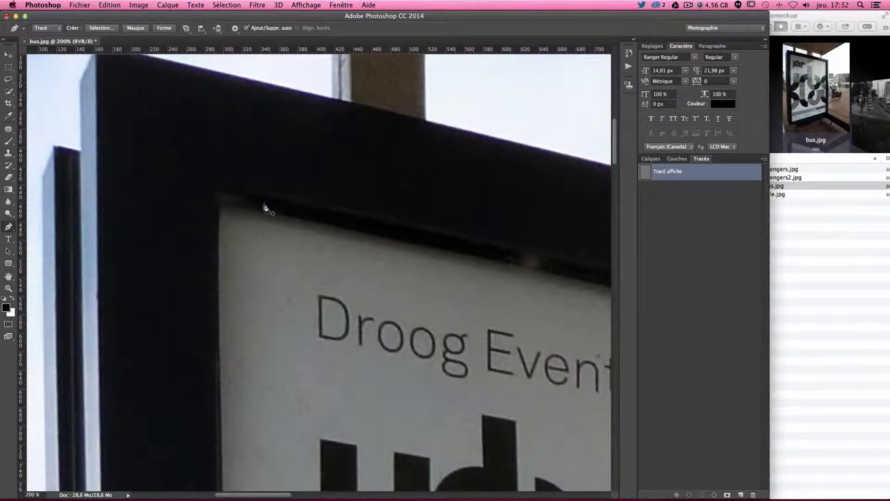
Place path anchors at the poster's inner top-left and top-right frame corners.
left_click(215, 199)
scroll(179, 193, "right", 15)
scroll(236, 200, "right", 5)
left_click_drag(473, 255, 175, 183)
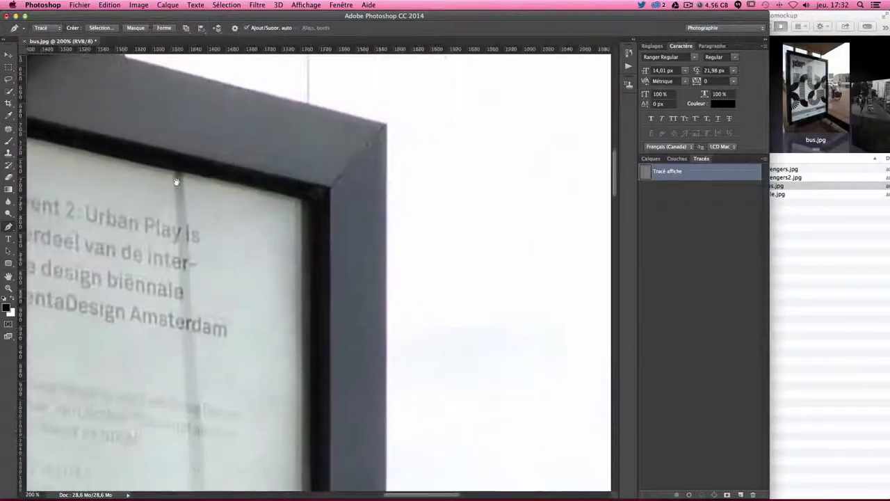
left_click_drag(260, 185, 379, 213)
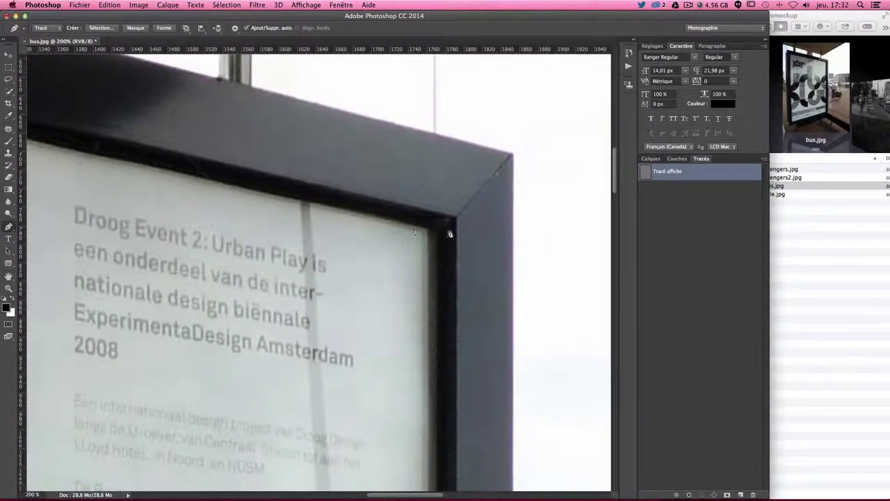
left_click(443, 230)
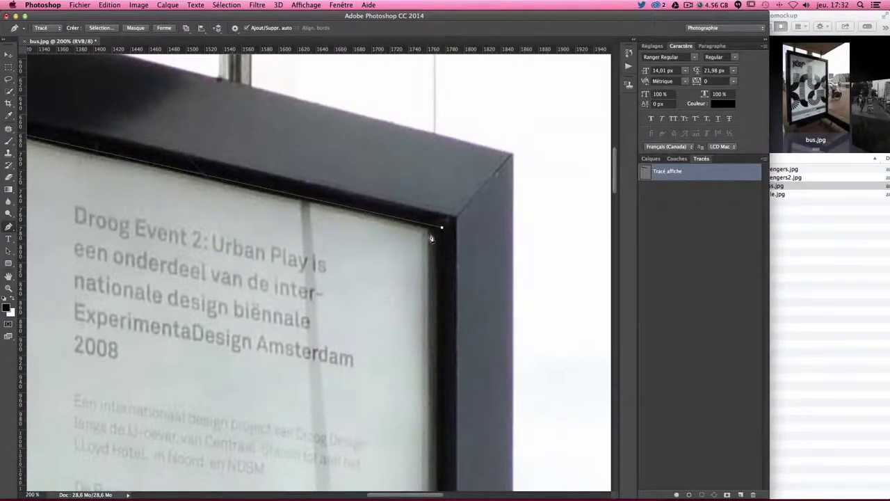
Follow the right frame edge down and add an anchor at the inner bottom-right corner.
left_click_drag(449, 324, 447, 249)
scroll(447, 249, "down", 10)
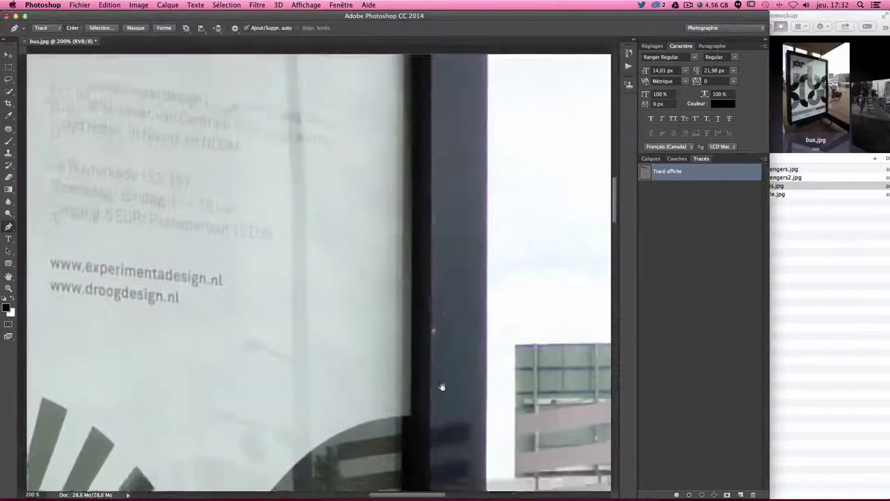
scroll(441, 387, "down", 10)
left_click_drag(427, 387, 435, 137)
left_click_drag(433, 370, 427, 139)
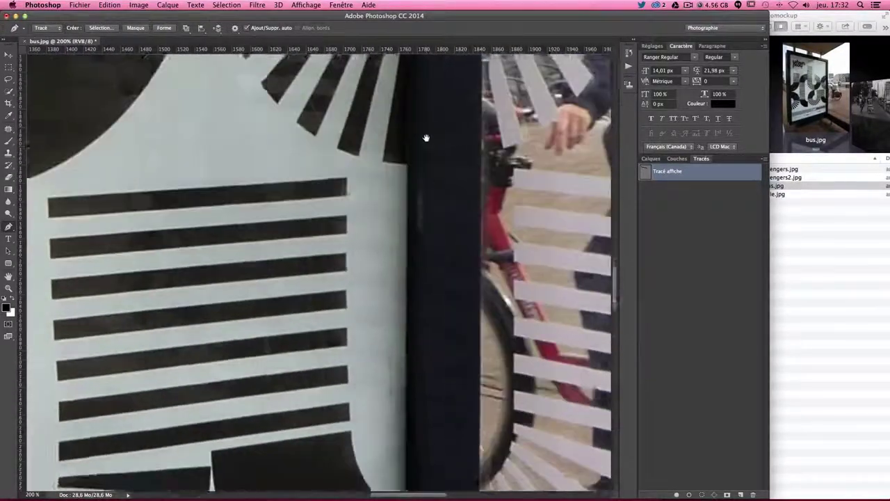
scroll(438, 357, "down", 3)
left_click_drag(437, 357, 437, 148)
left_click_drag(438, 298, 454, 255)
scroll(454, 256, "down", 5)
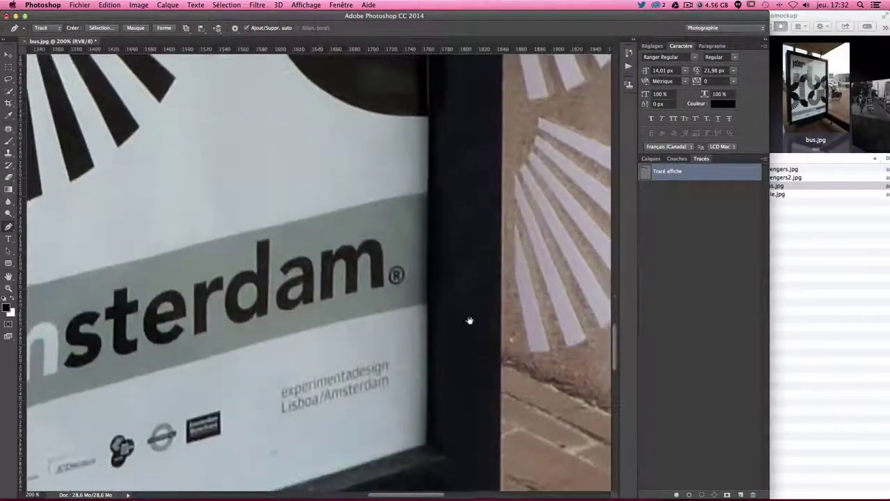
scroll(471, 318, "down", 5)
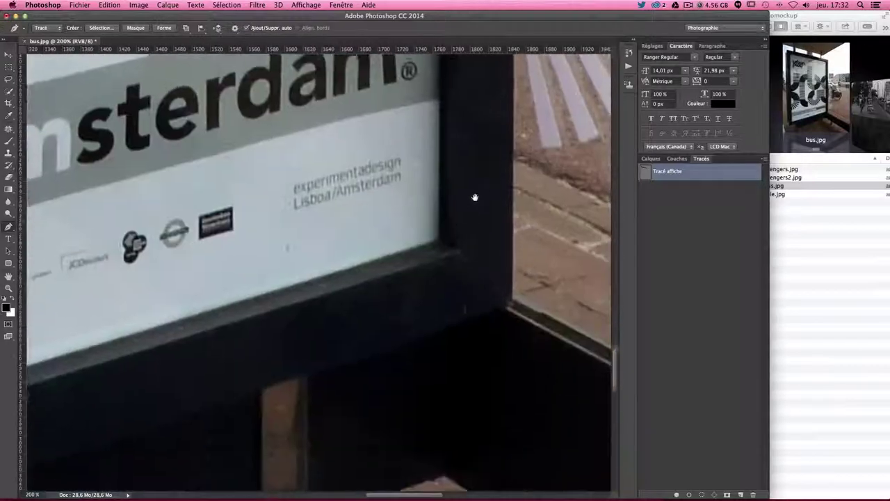
left_click(444, 242)
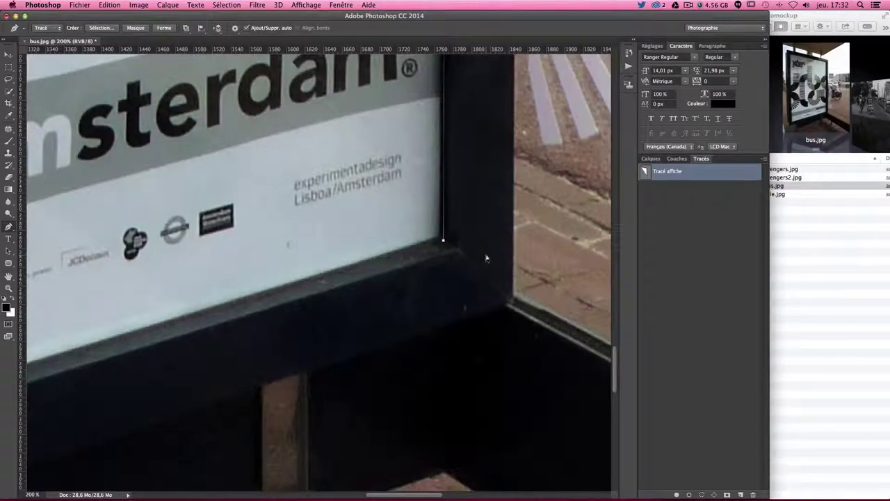
Zoom out and back in to check the bottom-right anchor against the frame.
key("super+minus")
key("super+minus")
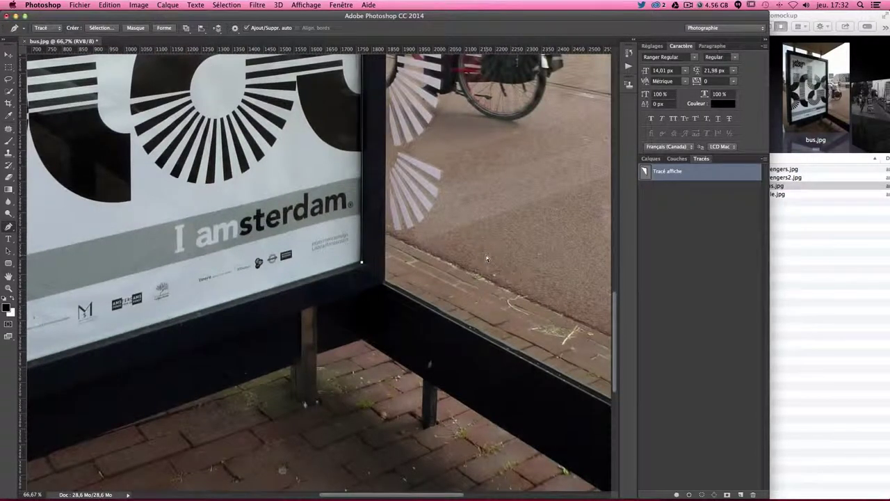
key("super+plus")
key("super+minus")
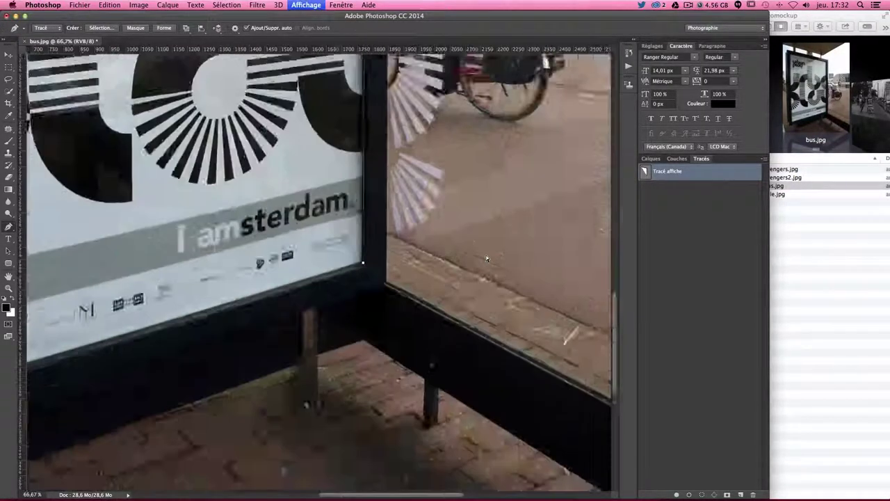
scroll(486, 258, "up", 5)
scroll(484, 261, "up", 5)
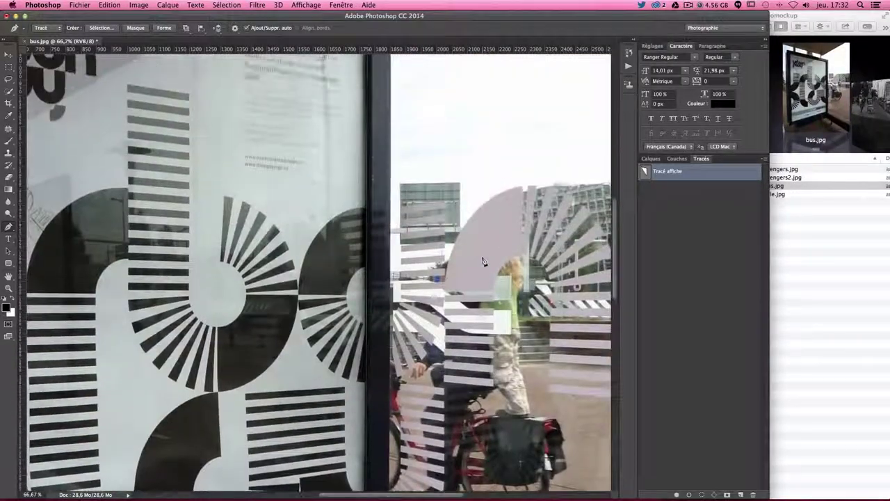
scroll(484, 262, "up", 4)
scroll(485, 261, "up", 2)
scroll(485, 261, "down", 5)
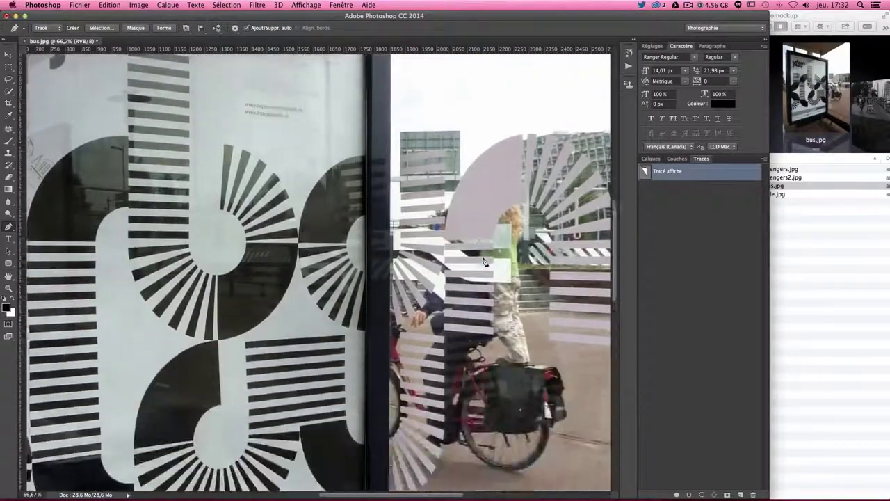
scroll(485, 262, "down", 3)
scroll(484, 260, "down", 5)
Move along the bottom logo strip and add an anchor at the inner bottom-left corner.
key("ctrl+plus")
key("ctrl+plus")
key("ctrl+plus")
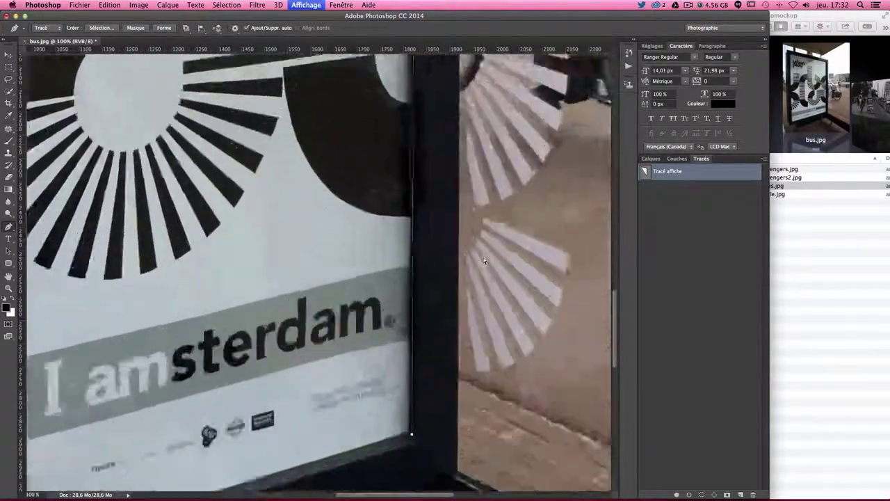
scroll(452, 173, "down", 10)
mouse_move(452, 172)
left_mouse_down()
mouse_move(510, 208)
mouse_move(509, 233)
mouse_move(530, 173)
mouse_move(215, 257)
left_mouse_up()
key("ctrl+minus")
key("ctrl+plus")
mouse_move(383, 216)
left_mouse_down()
mouse_move(526, 149)
mouse_move(358, 164)
left_mouse_up()
key("ctrl+r")
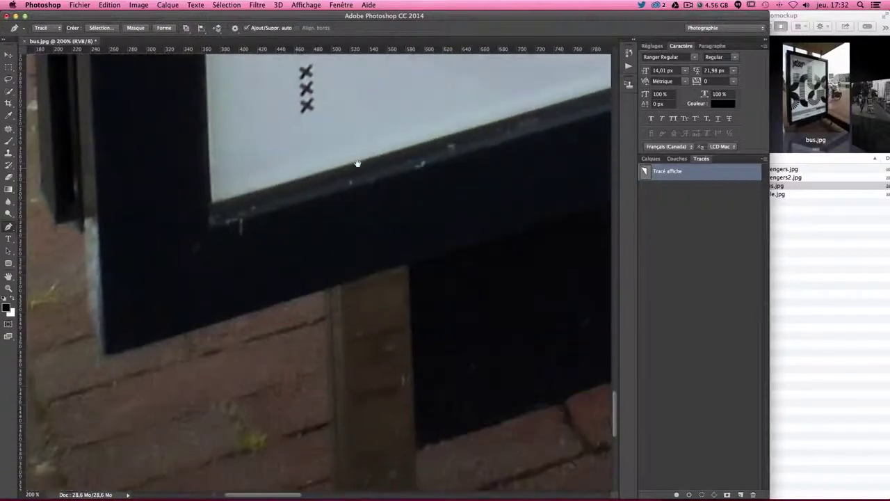
left_click(206, 212)
Pan along the bottom edge past the logos and check the bottom-left anchor against the frame.
left_click_drag(450, 208, 174, 308)
left_click_drag(342, 258, 249, 275)
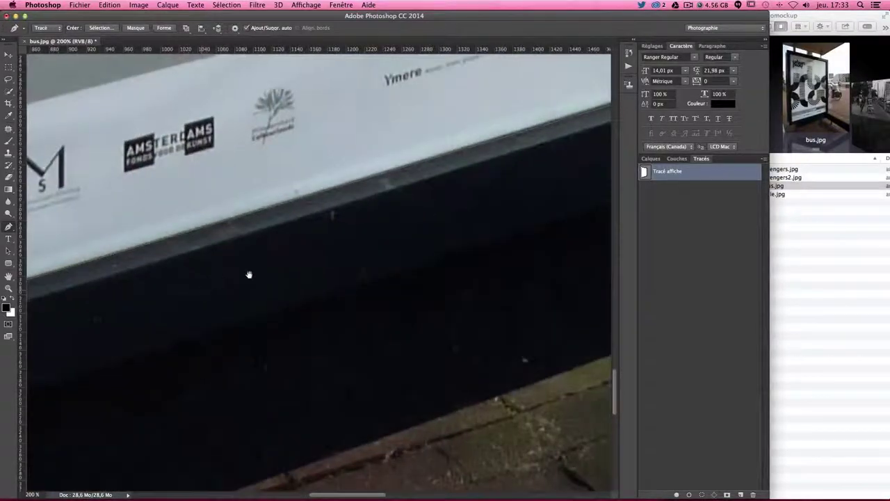
scroll(249, 274, "right", 5)
scroll(278, 248, "right", 2)
mouse_move(175, 258)
left_mouse_down()
mouse_move(297, 234)
mouse_move(268, 246)
mouse_move(377, 205)
mouse_move(377, 223)
left_mouse_up()
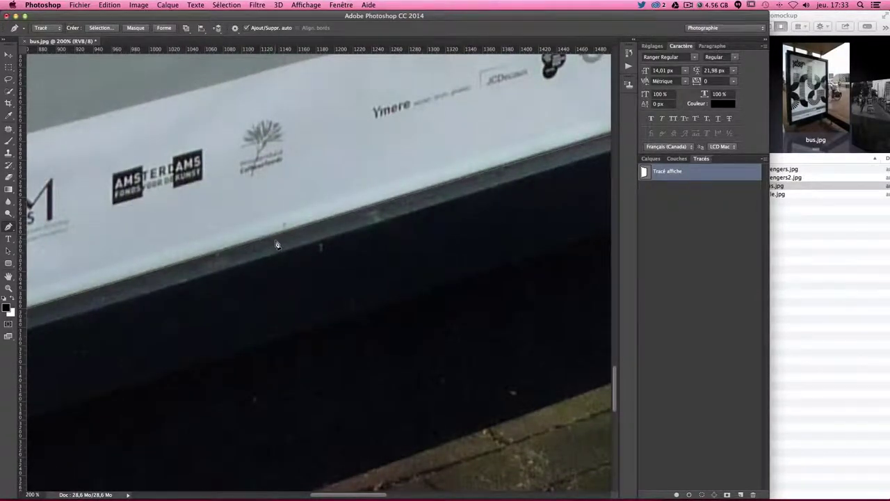
left_click_drag(268, 255, 473, 213)
left_click_drag(249, 224, 367, 225)
mouse_move(92, 309)
left_mouse_down()
mouse_move(300, 264)
mouse_move(418, 220)
left_mouse_up()
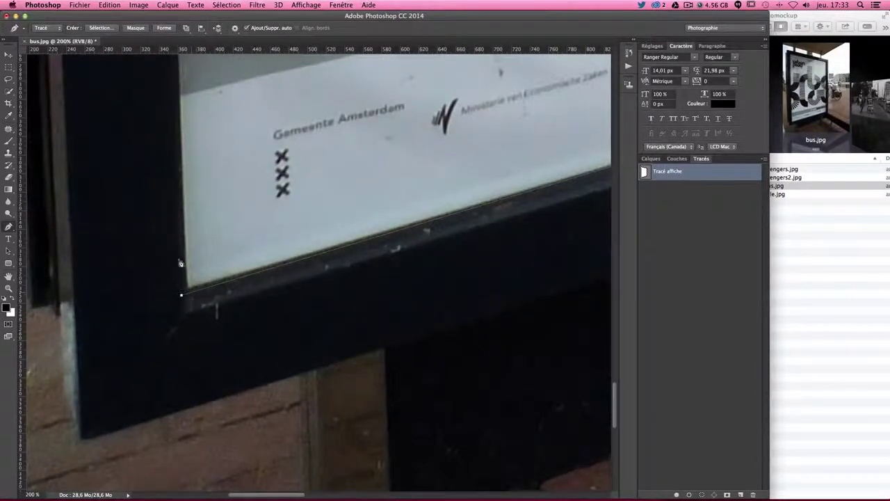
left_click_drag(241, 151, 258, 244)
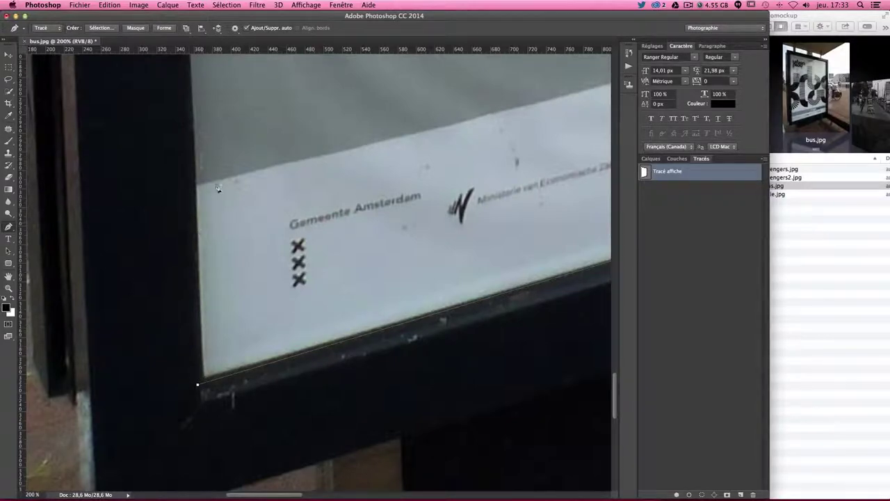
Scroll back up toward the poster's top-left corner.
left_click_drag(264, 162, 256, 190)
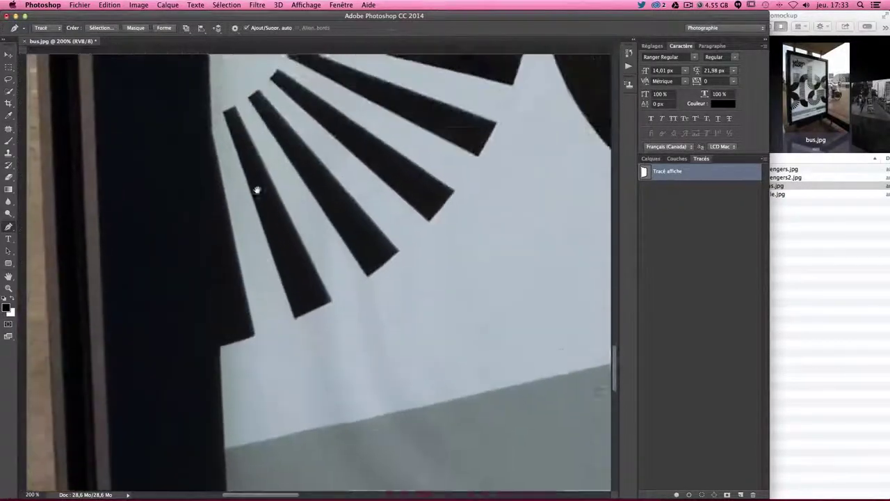
scroll(256, 190, "up", 5)
scroll(278, 308, "up", 5)
scroll(278, 382, "up", 5)
scroll(290, 193, "up", 5)
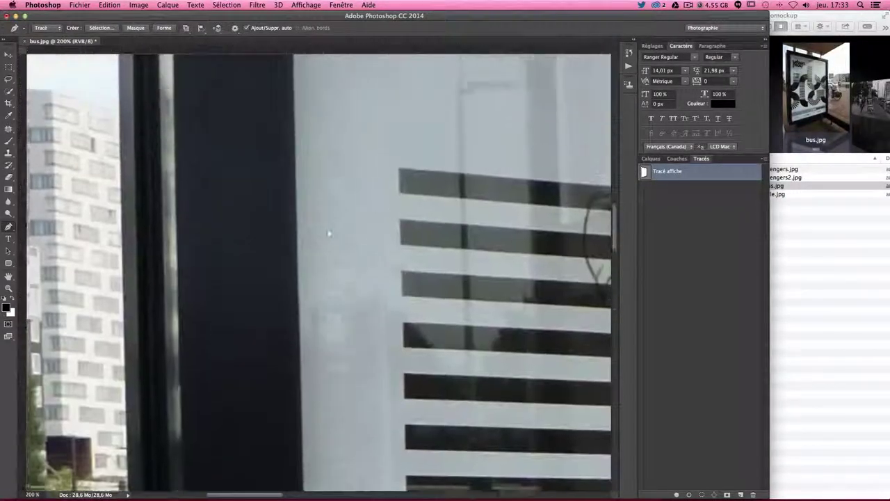
scroll(329, 233, "up", 5)
scroll(336, 435, "up", 5)
scroll(330, 329, "up", 5)
Try closing the path on its top-left starting anchor, then inspect the poster's left edge.
scroll(318, 213, "up", 5)
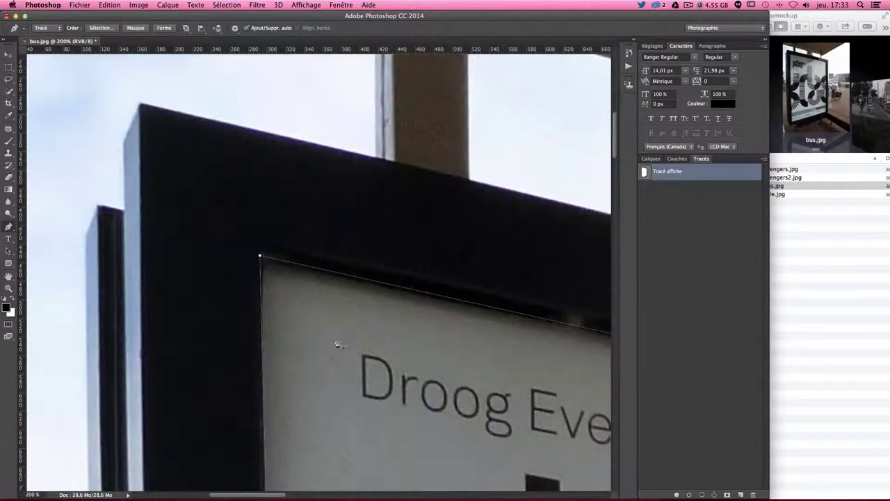
left_click(260, 259)
left_click(260, 257)
scroll(309, 362, "down", 5)
scroll(312, 381, "down", 2)
scroll(313, 380, "up", 2)
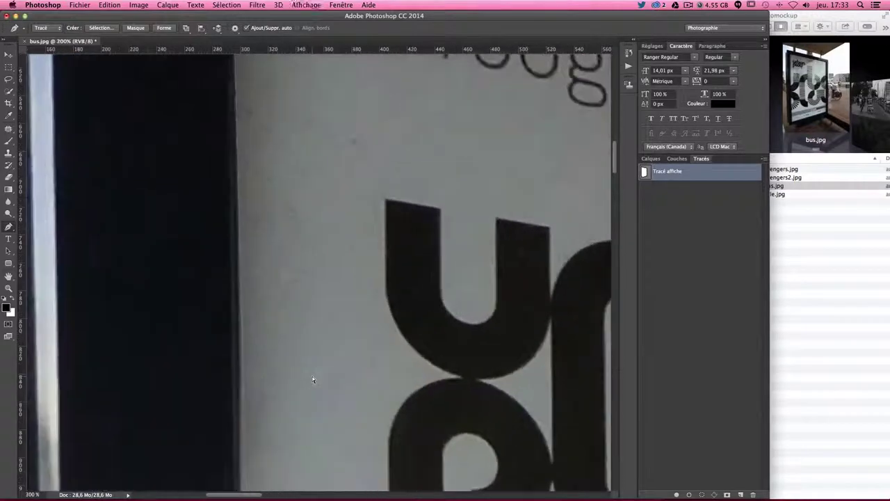
left_click_drag(318, 322, 381, 89)
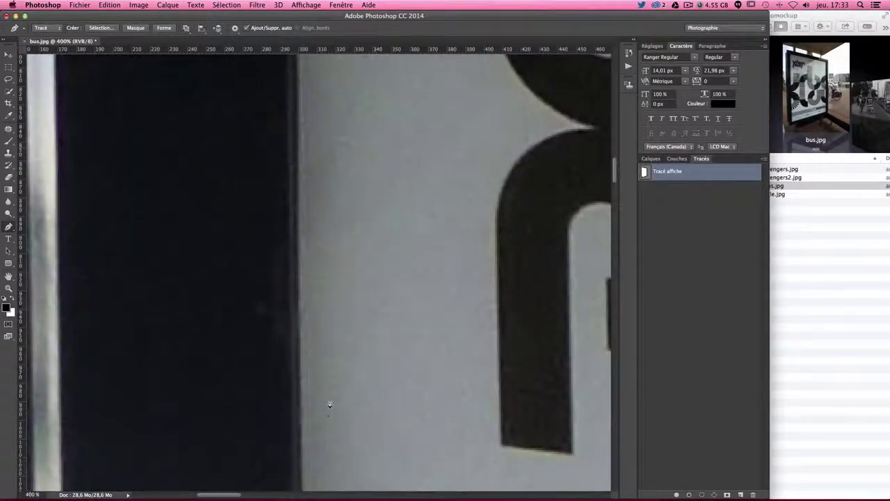
scroll(324, 231, "down", 1)
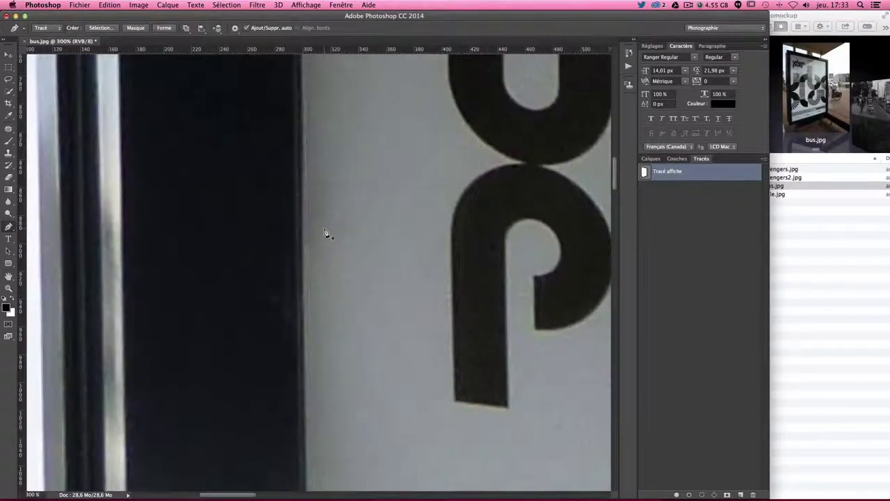
scroll(324, 231, "down", 2)
scroll(324, 231, "down", 1)
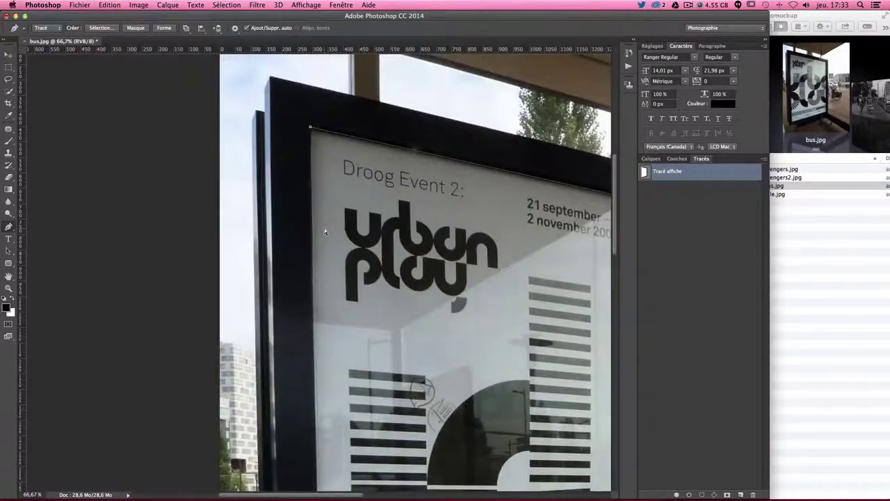
left_click_drag(354, 313, 354, 150)
scroll(353, 151, "down", 1)
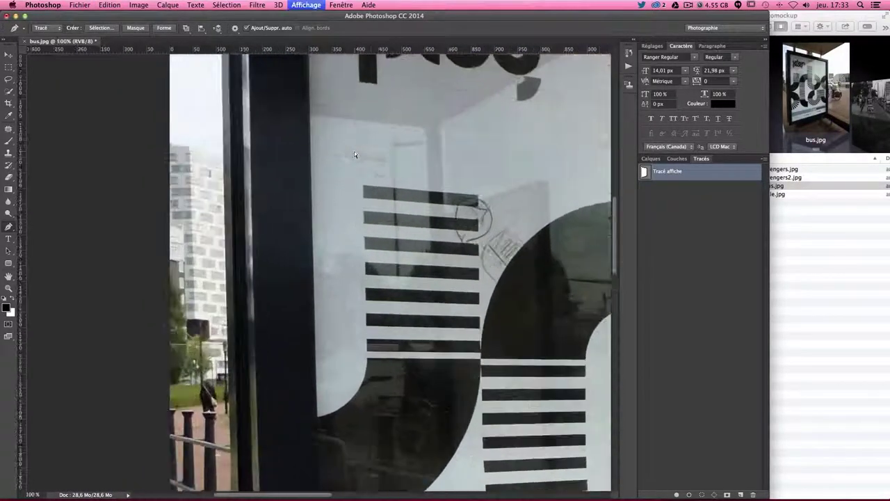
scroll(354, 151, "up", 2)
scroll(379, 340, "down", 5)
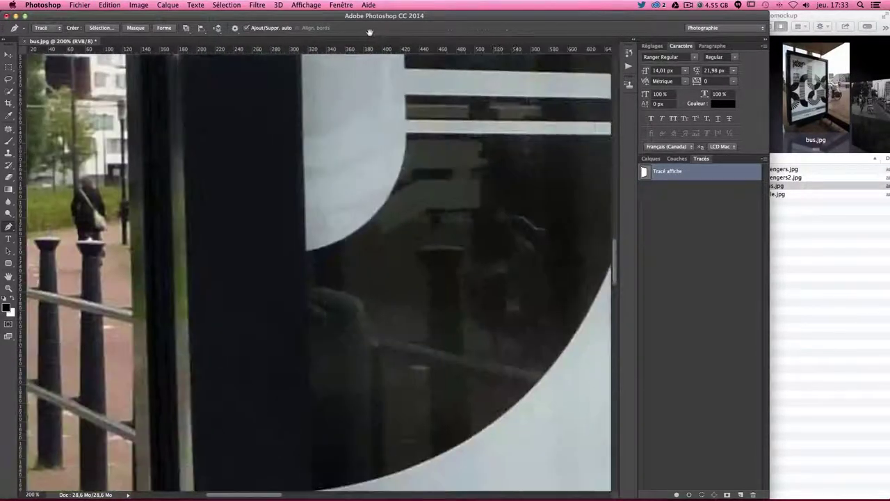
scroll(390, 229, "down", 3)
scroll(375, 292, "down", 3)
scroll(362, 345, "down", 5)
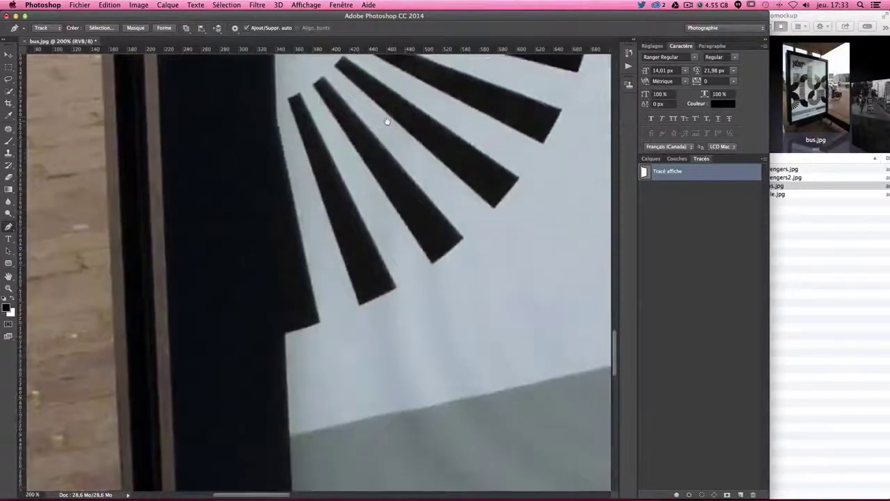
scroll(387, 120, "down", 1)
scroll(360, 222, "down", 2)
scroll(331, 57, "up", 4)
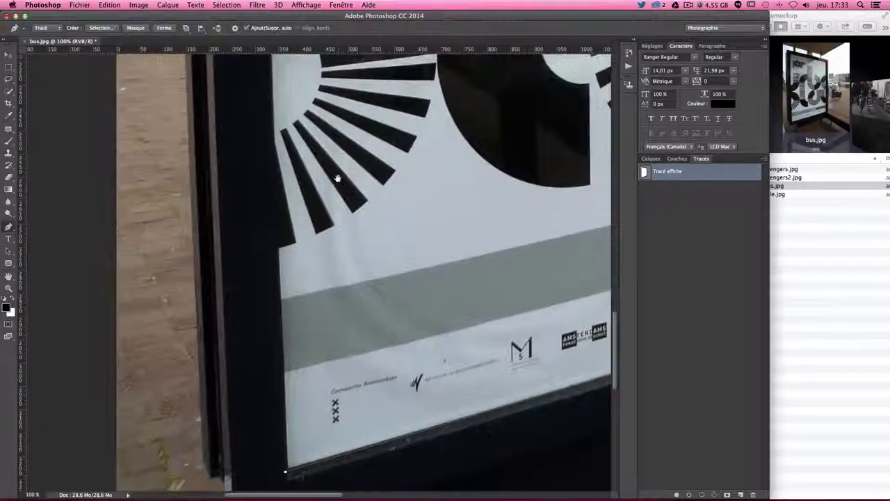
Continue the outline from the bottom-left corner up the left edge and close it at the top-left.
left_click(273, 119)
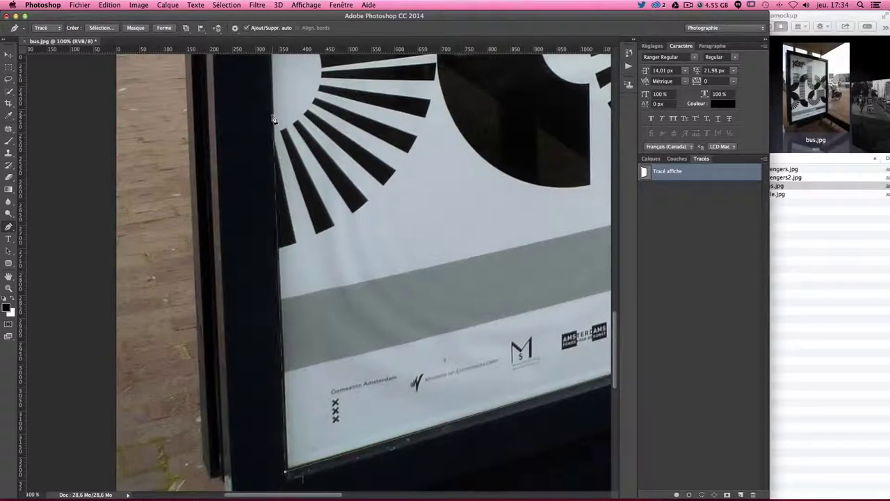
left_click_drag(319, 98, 361, 337)
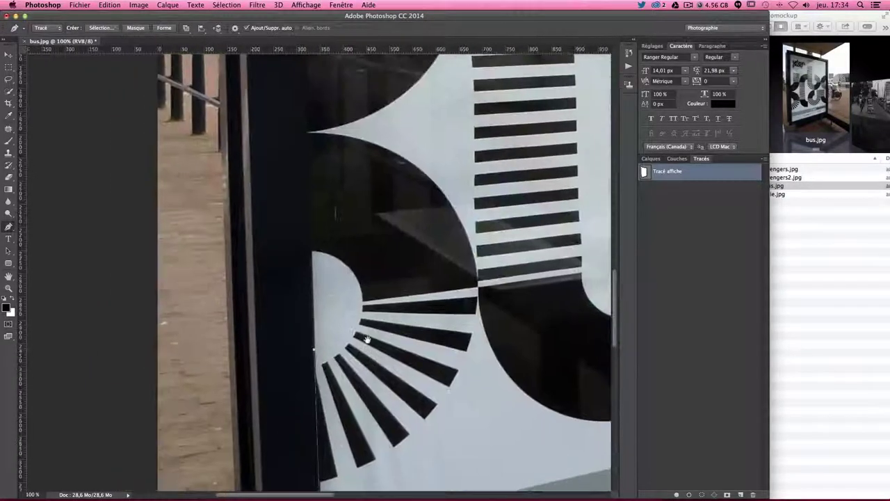
scroll(417, 258, "up", 4)
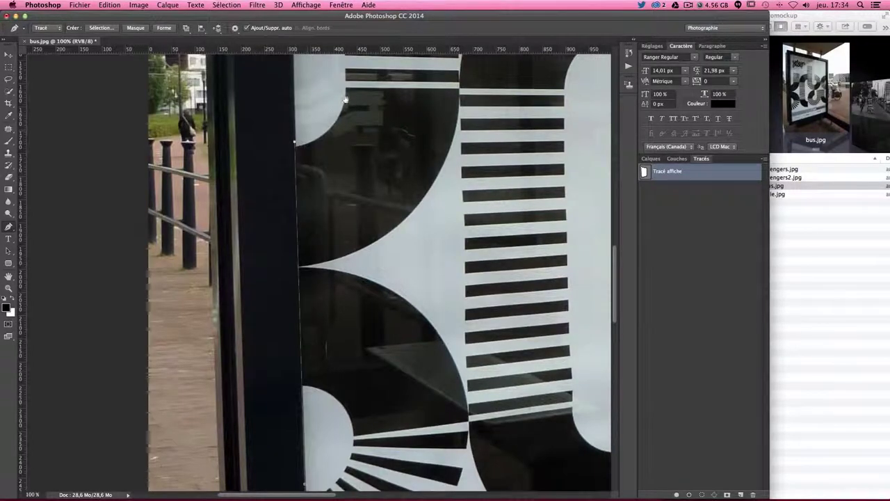
left_click_drag(374, 125, 419, 458)
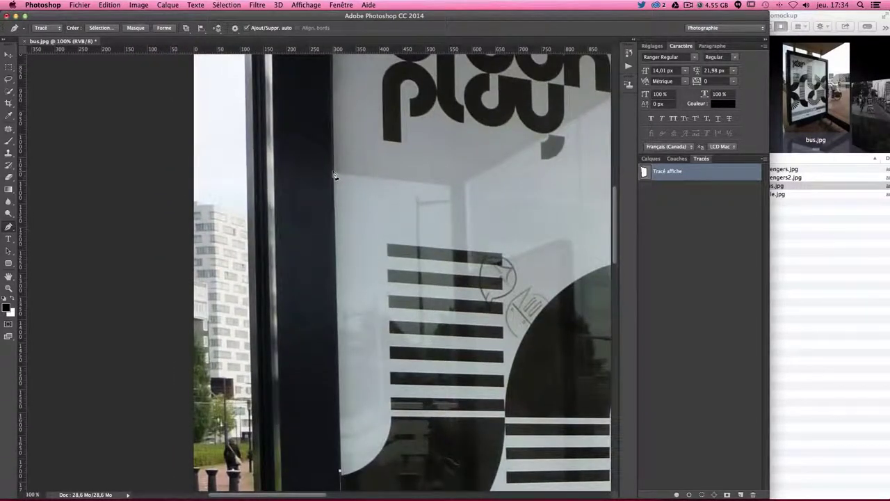
scroll(399, 278, "up", 2)
scroll(399, 313, "up", 5)
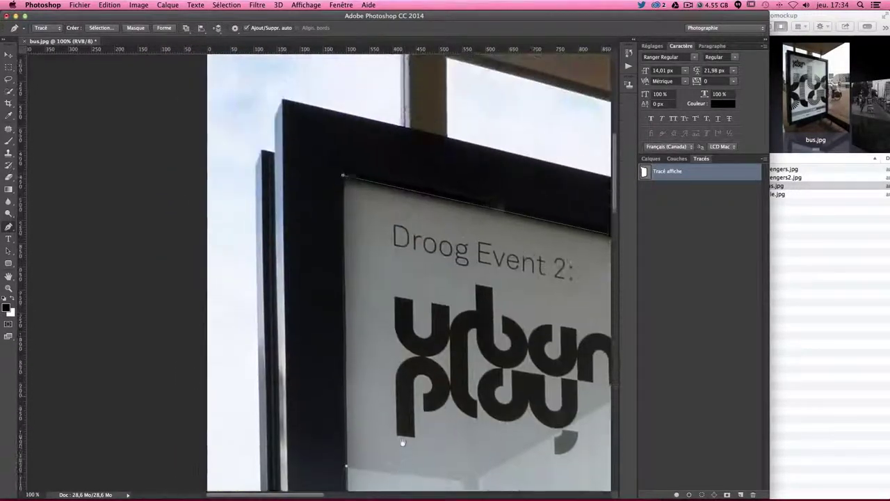
scroll(356, 210, "up", 2)
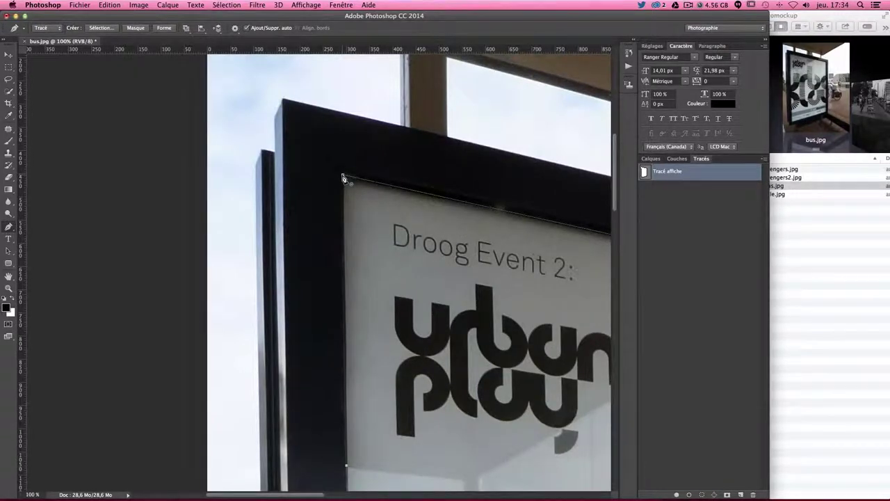
left_click(344, 178)
Zoom in twice to check the closed top-left corner, then zoom back out to the whole sign.
key("super+plus")
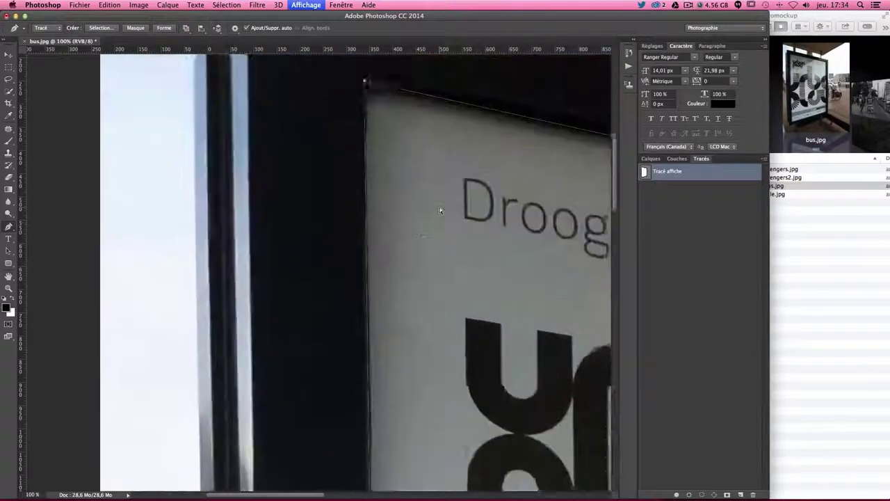
key("super+plus")
key("super+minus")
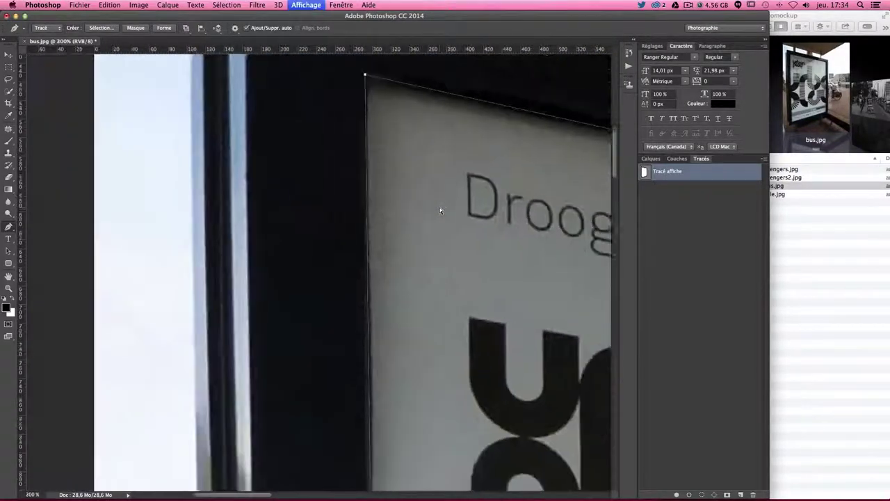
key("super+minus")
key("super+minus")
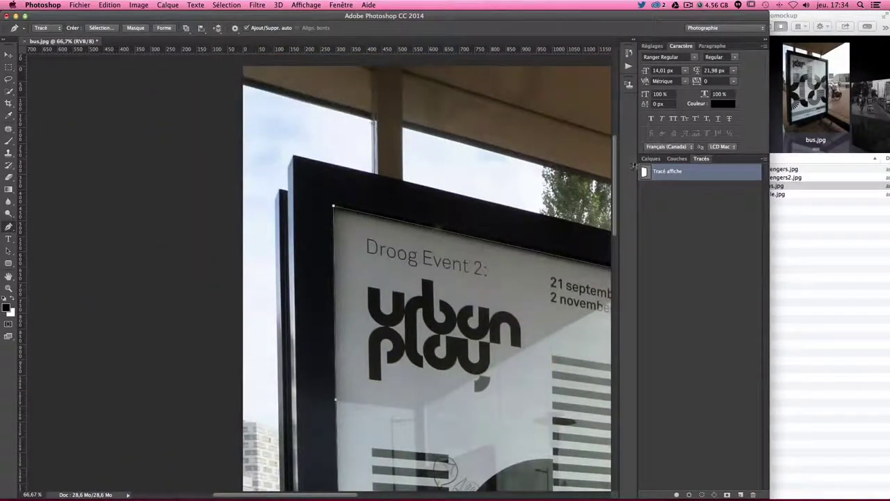
Create a new layer group named 'mockup affiche' in the Layers panel.
left_click(651, 159)
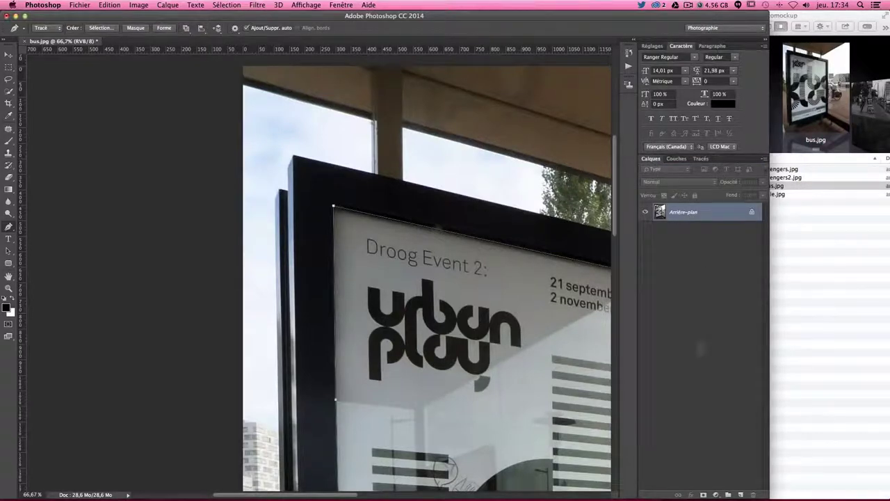
left_click(728, 495)
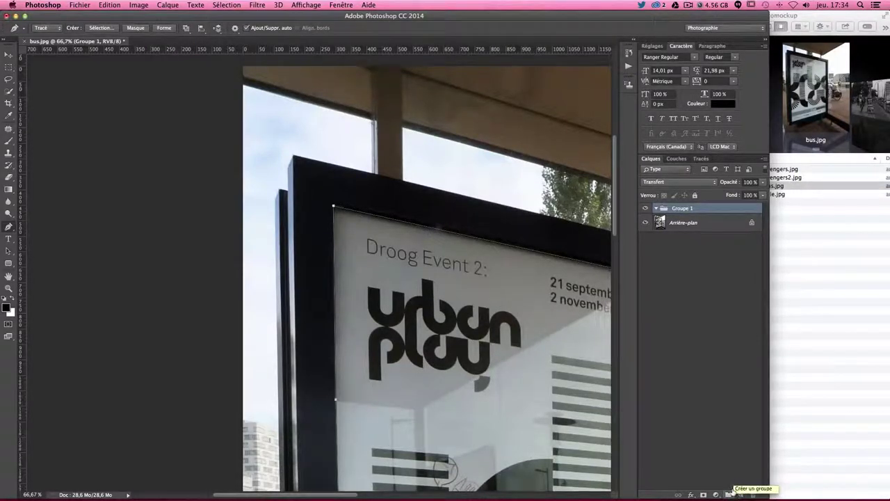
double_click(678, 208)
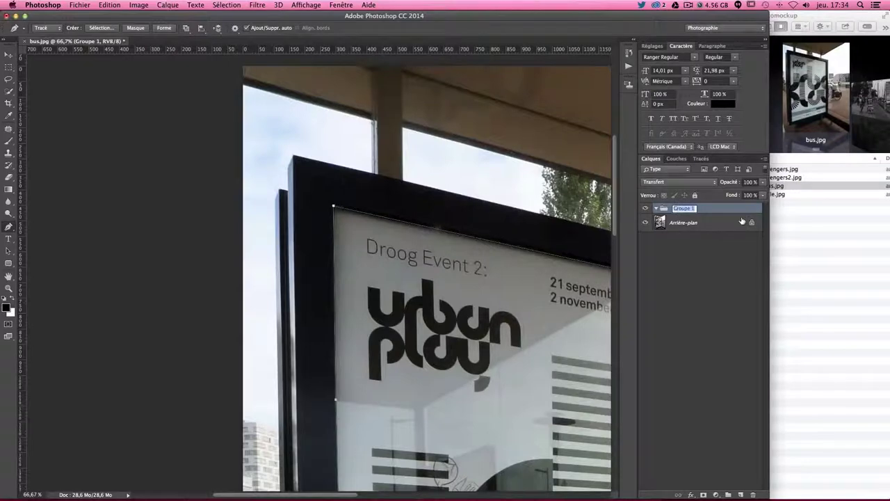
type("ecr")
key("Return")
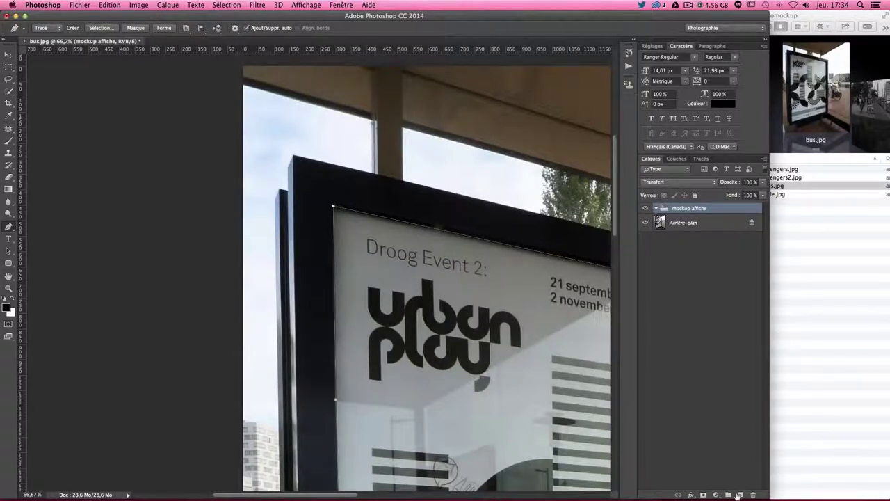
Add an empty layer named 'gab' inside the 'mockup affiche' group.
left_click(739, 494)
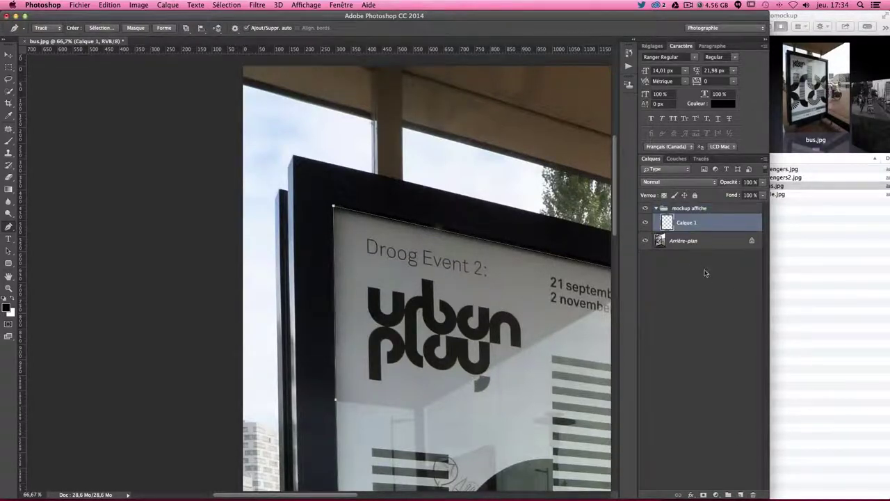
double_click(686, 224)
type("af")
key("Return")
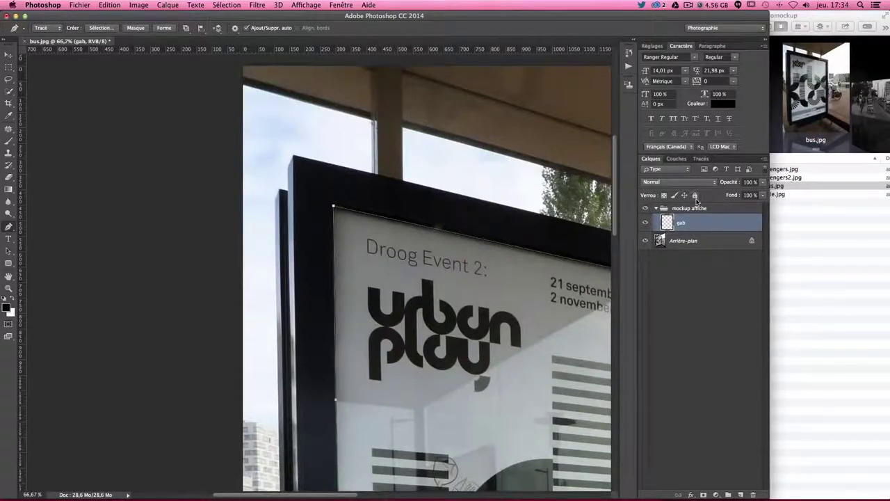
left_click(701, 160)
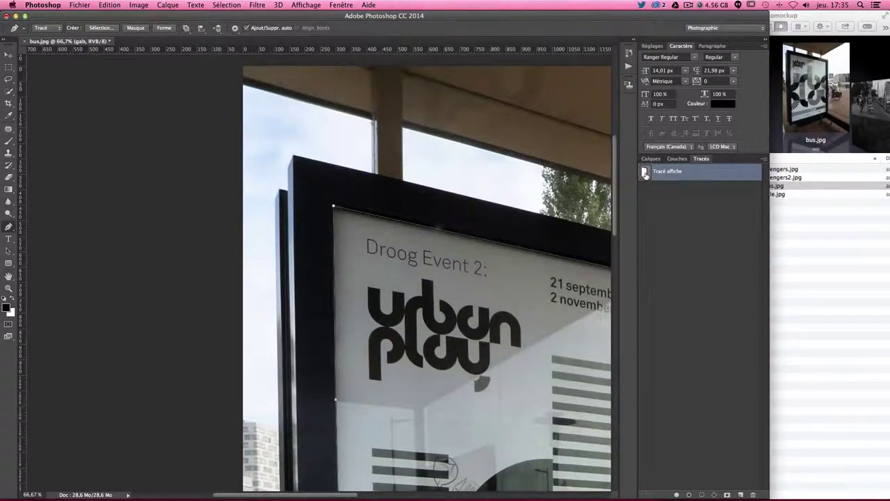
Load the 'Tracé affiche' path as a selection and go back to the Layers list.
left_click(645, 174, "super")
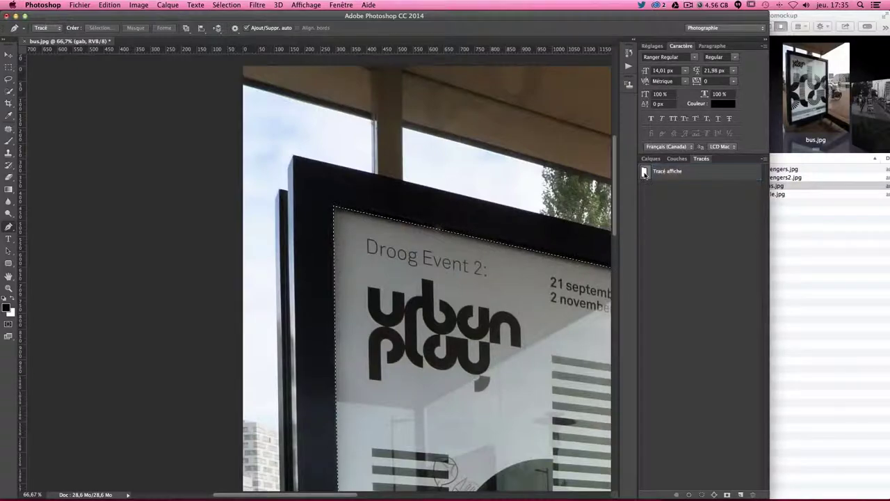
scroll(562, 234, "down", 5)
scroll(562, 234, "right", 2)
scroll(561, 234, "down", 3)
scroll(562, 235, "right", 4)
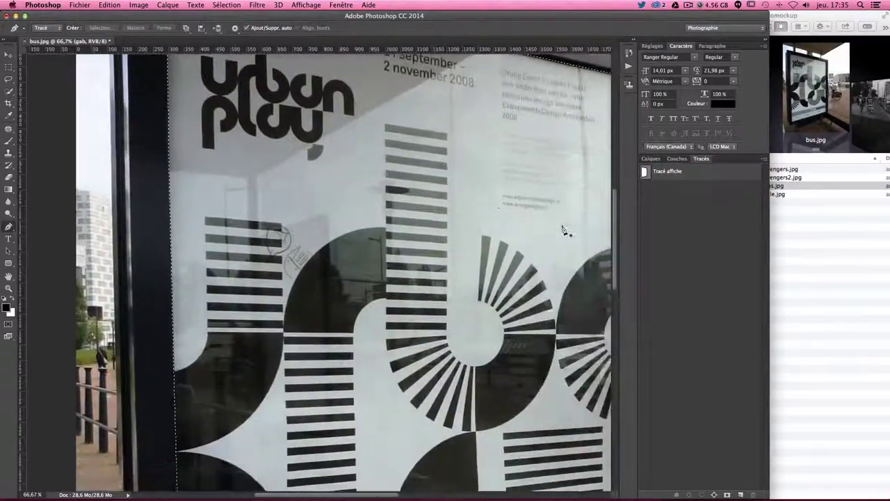
scroll(564, 233, "right", 2)
scroll(565, 229, "down", 3)
scroll(565, 229, "down", 5)
scroll(564, 230, "left", 1)
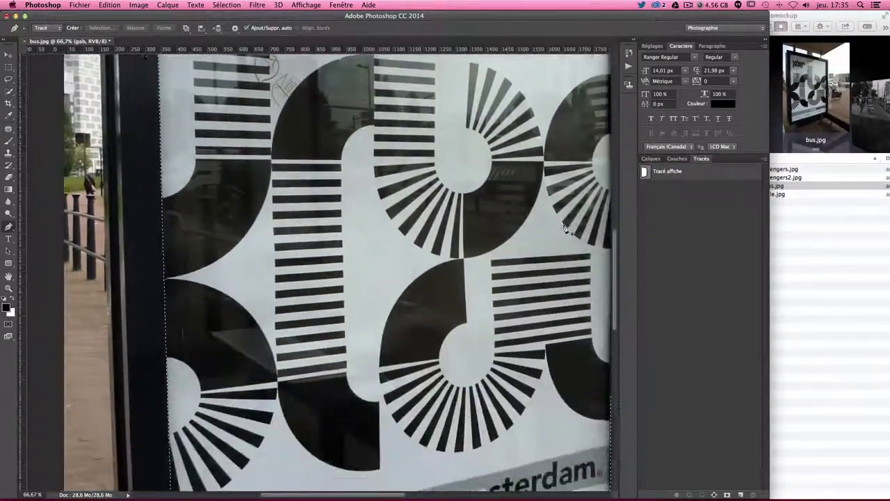
scroll(565, 229, "up", 5)
left_click(652, 158)
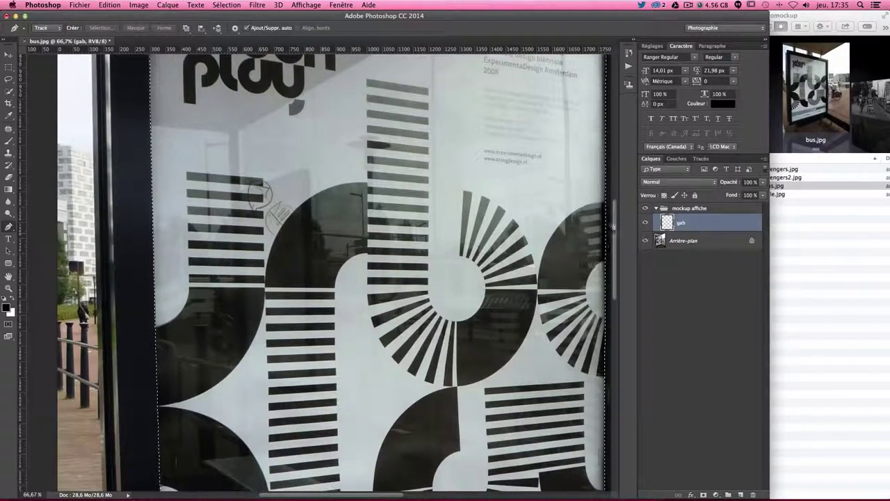
Fill the poster selection on the gab layer with a white foreground colour.
left_click(108, 5)
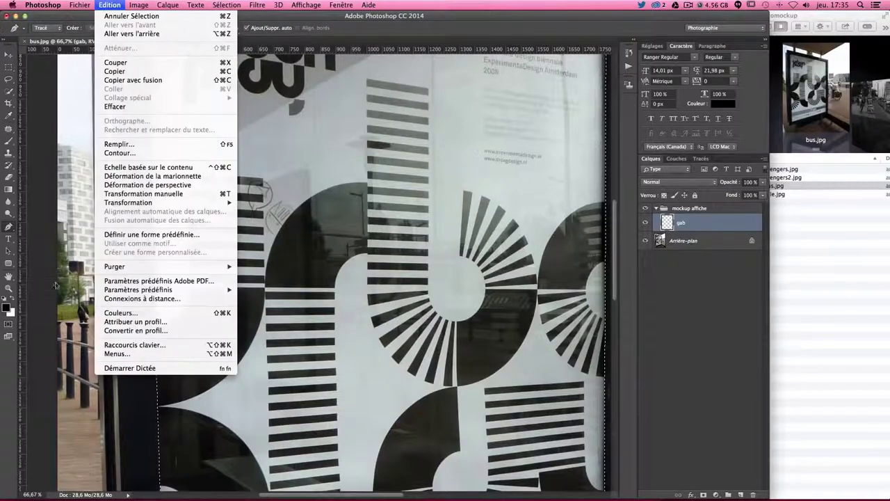
left_click(12, 300)
left_click(12, 300)
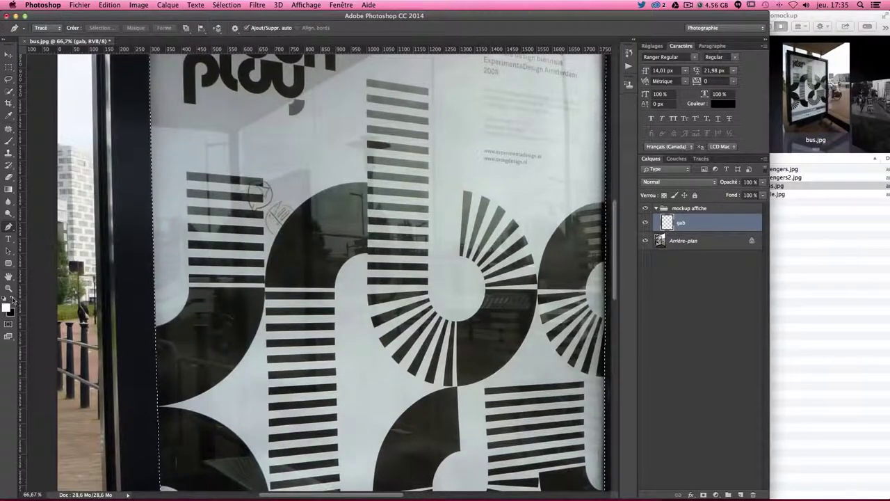
left_click(115, 6)
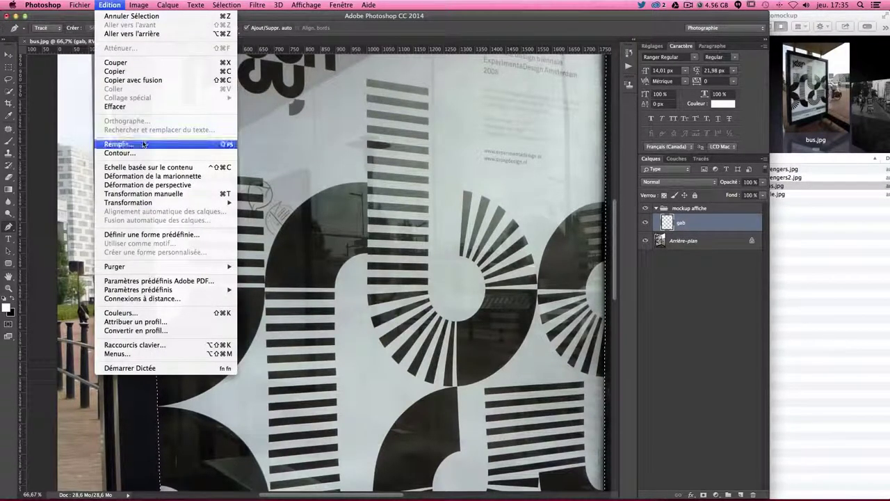
left_click(203, 145)
left_click(513, 112)
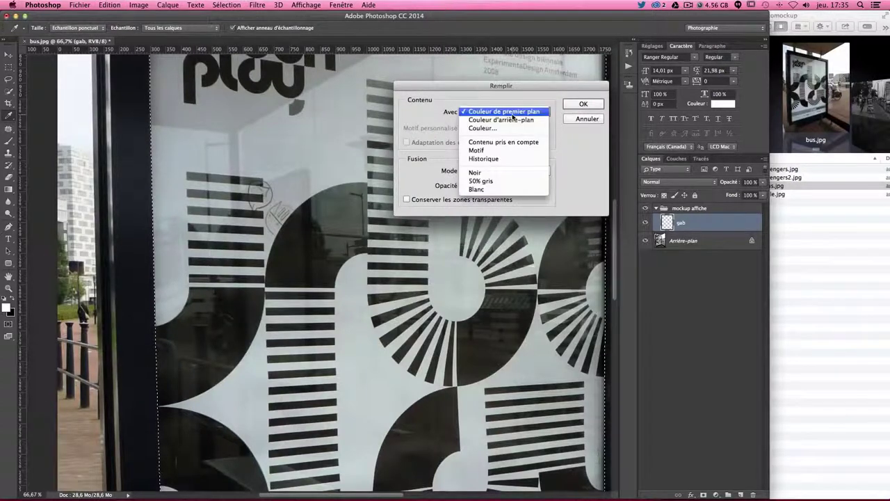
left_click(512, 114)
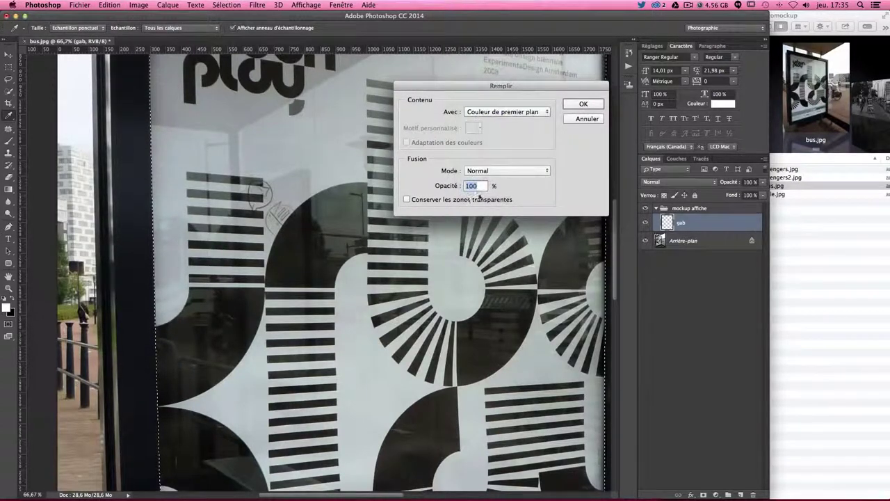
left_click(586, 107)
key("p")
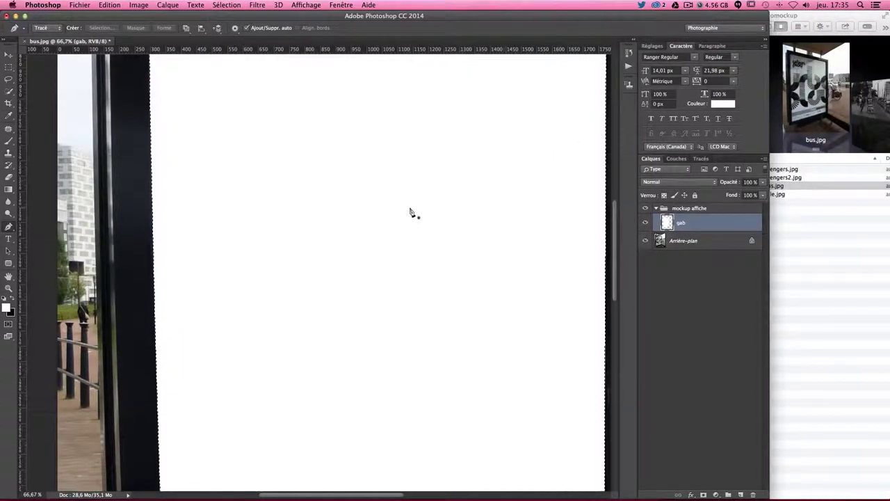
Deselect the poster area and pan around the shelter frame.
scroll(411, 212, "up", 5)
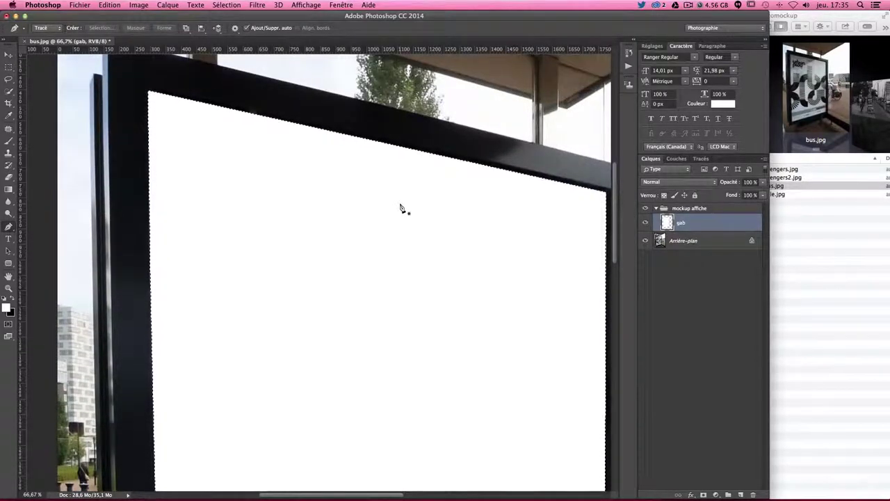
key("ctrl+d")
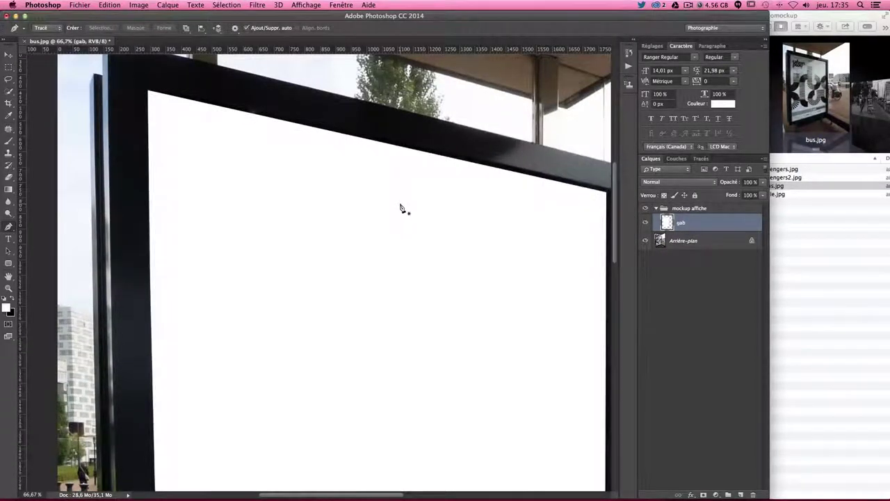
scroll(401, 209, "right", 2)
scroll(401, 208, "down", 5)
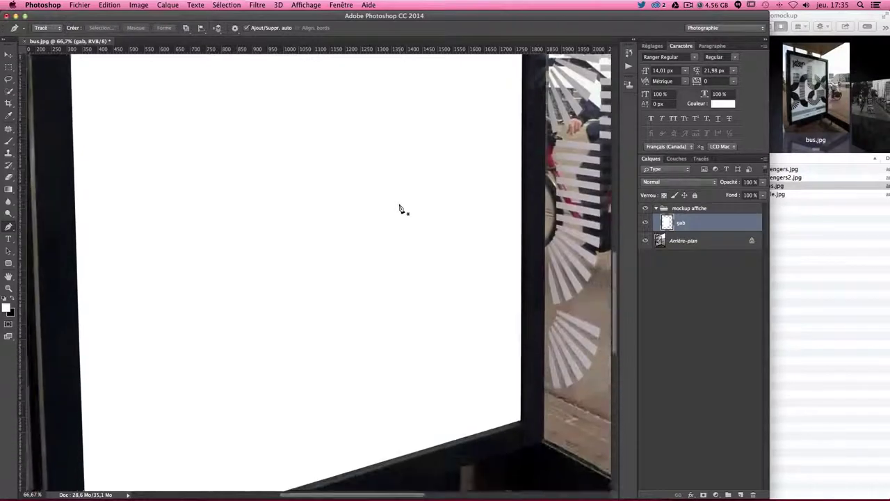
scroll(400, 208, "left", 3)
scroll(400, 208, "down", 2)
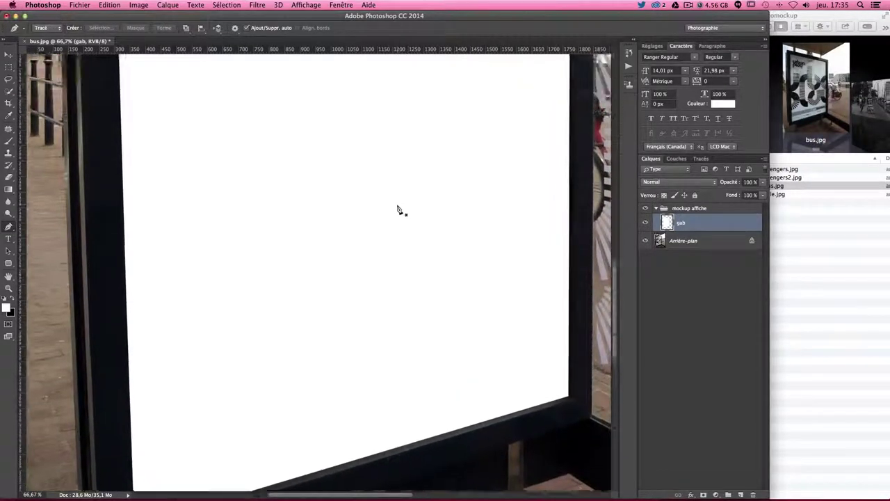
scroll(400, 210, "up", 3)
scroll(400, 210, "up", 3)
scroll(400, 210, "up", 2)
scroll(400, 210, "up", 3)
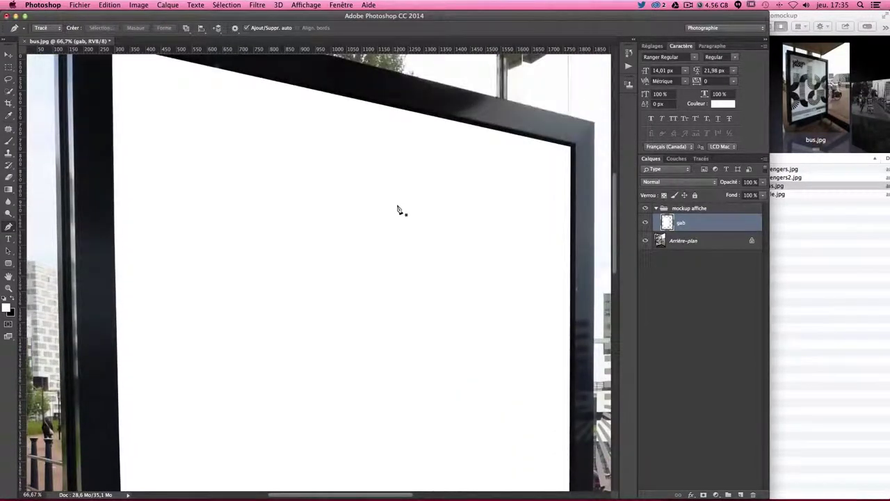
Zoom out to 50% and hide the white gab layer to reveal the original poster.
key("super+minus")
scroll(398, 209, "down", 5)
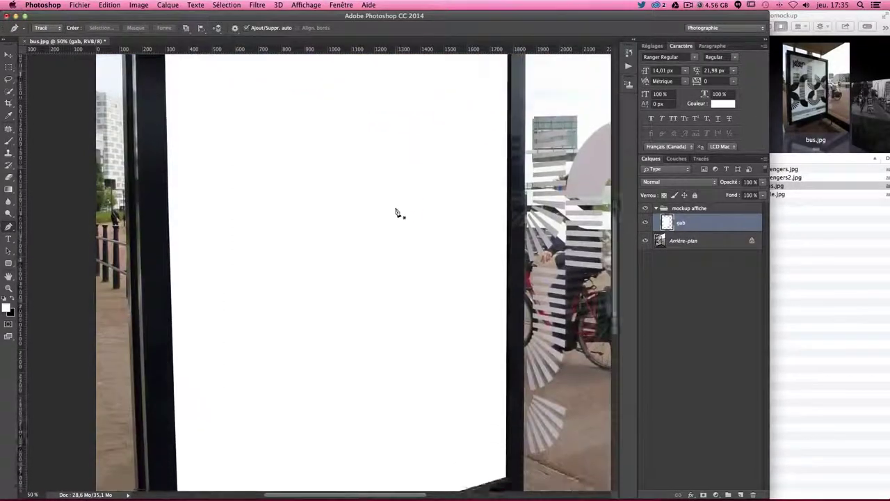
scroll(398, 210, "up", 3)
scroll(398, 212, "up", 1)
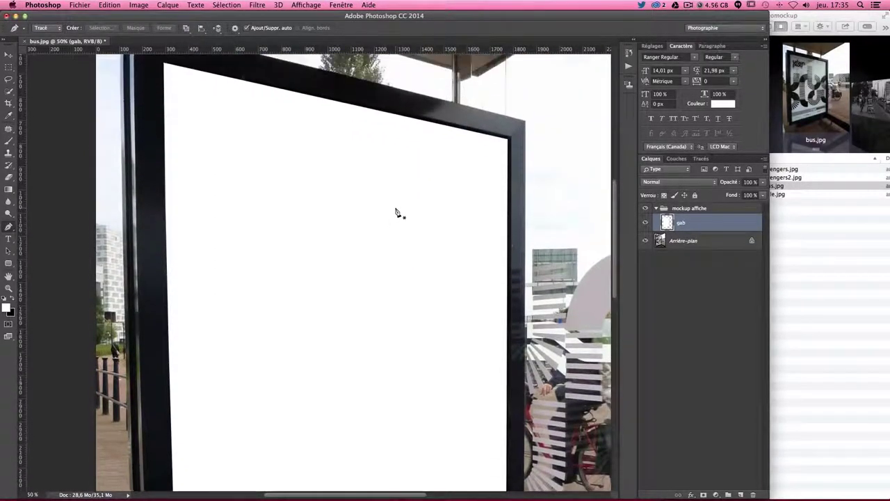
left_click(644, 223)
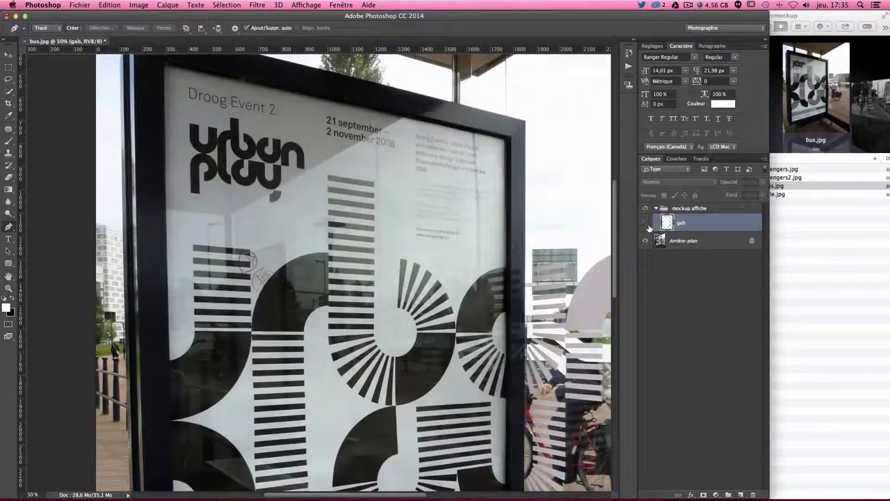
left_click(646, 223)
left_click(645, 224)
Preview avengers.jpg in Finder's Cover Flow, then return to the Photoshop document.
left_click(798, 228)
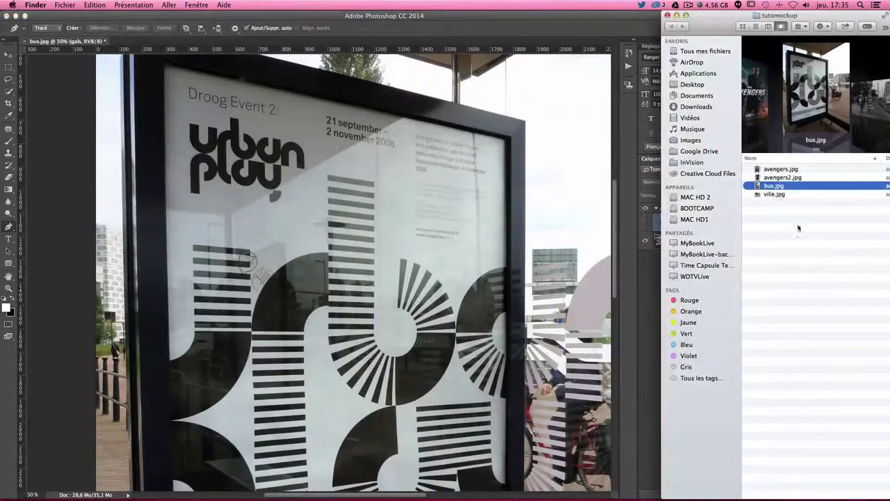
left_click(776, 169)
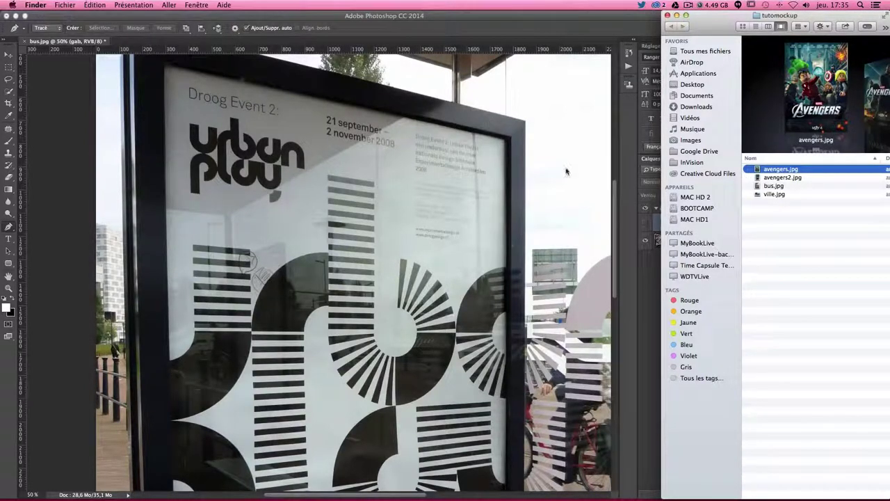
left_click(420, 157)
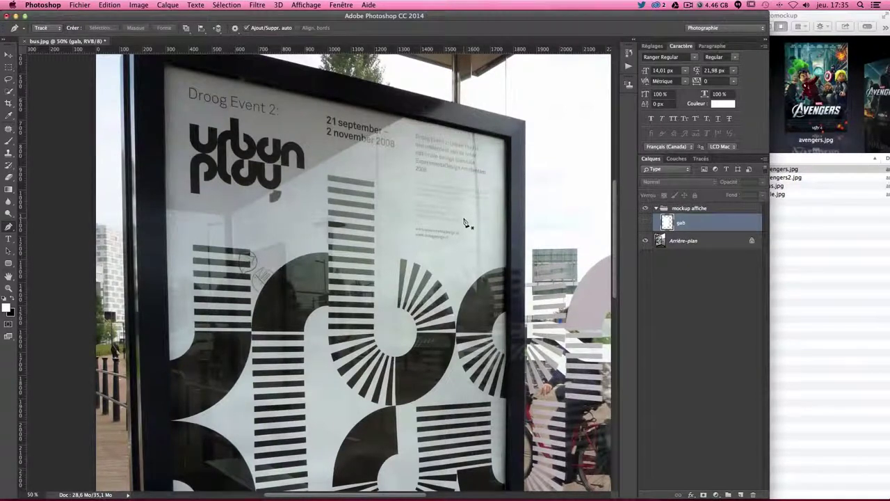
Add an empty layer named 'ombres' directly above gab in the mockup affiche group.
scroll(465, 223, "up", 3)
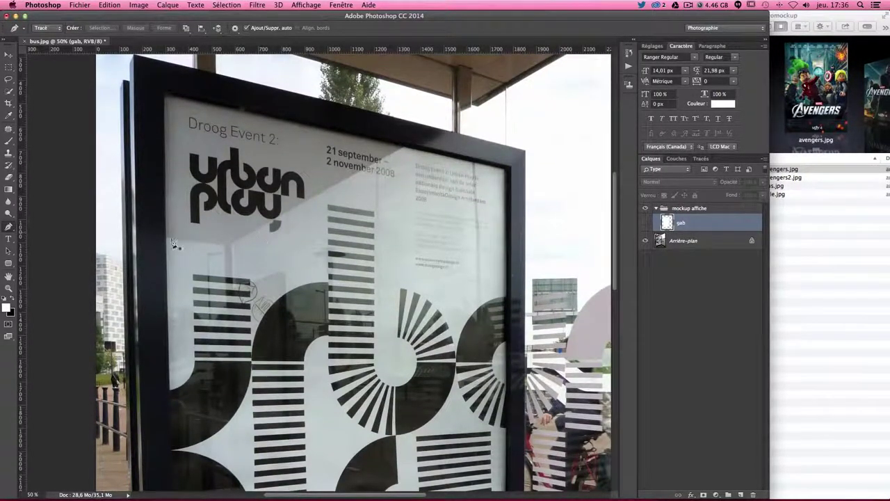
scroll(235, 315, "up", 10)
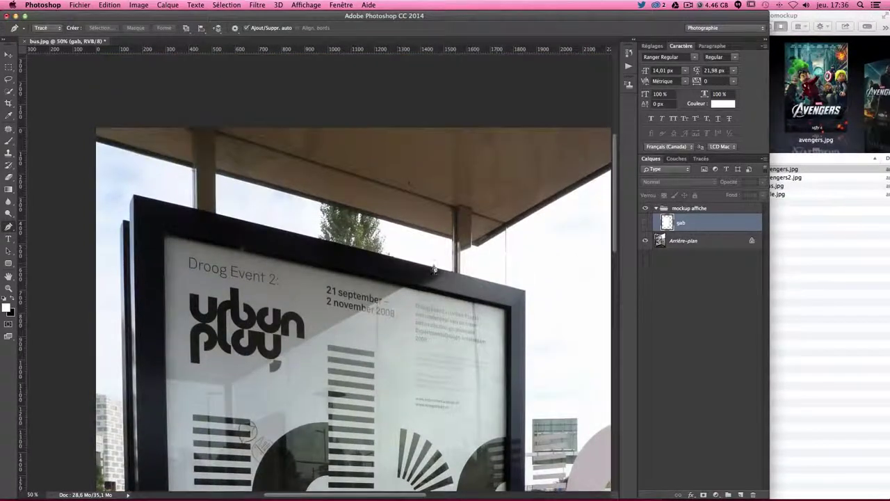
scroll(449, 228, "down", 9)
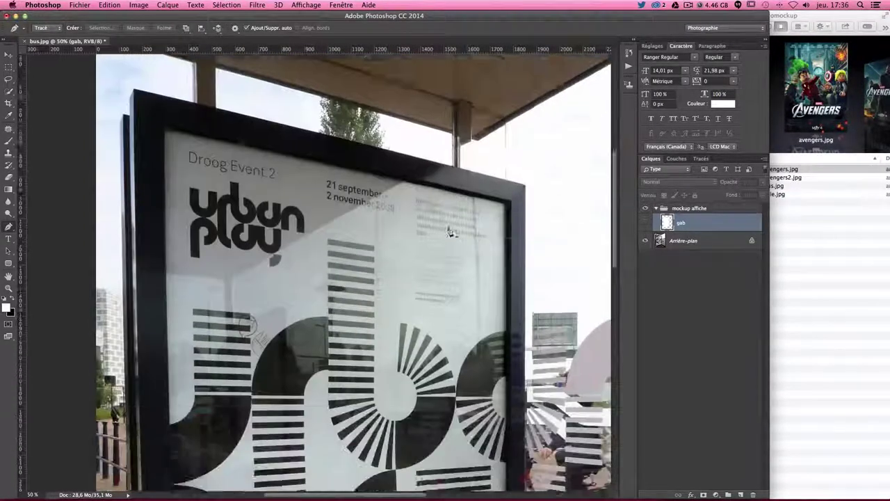
scroll(401, 112, "down", 3)
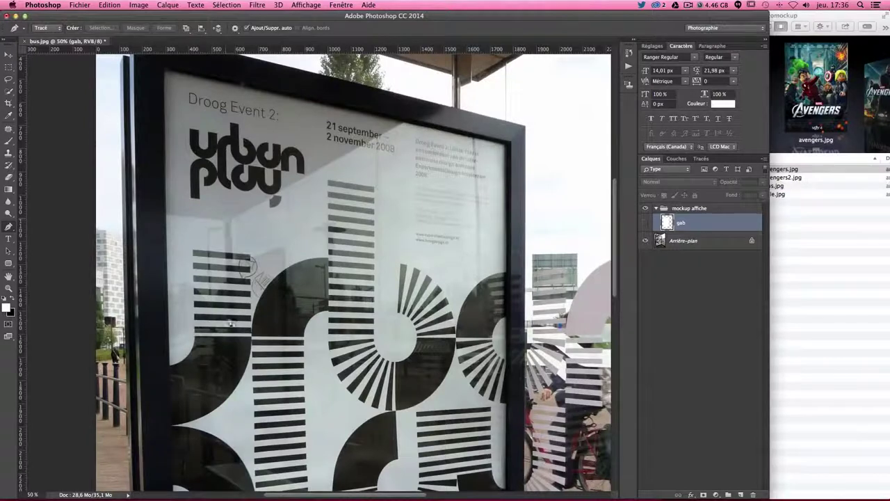
scroll(290, 233, "up", 4)
scroll(296, 233, "up", 3)
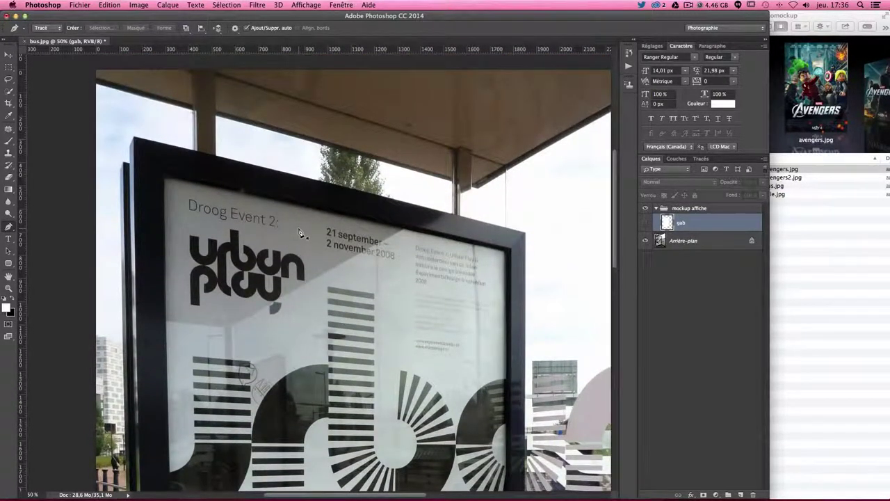
left_click(740, 495)
double_click(684, 222)
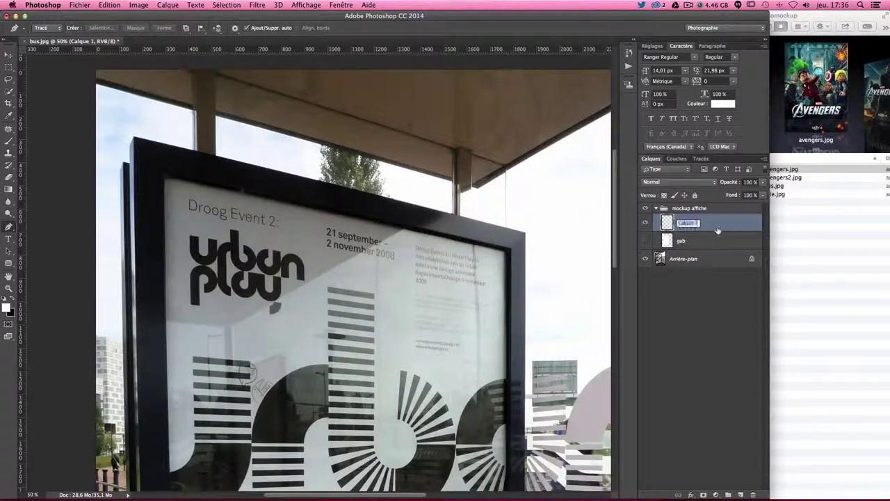
type("aff")
key("Return")
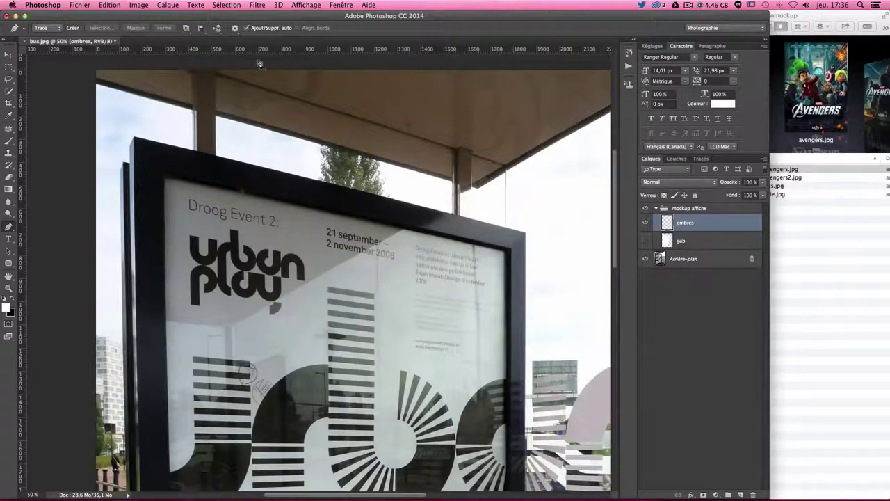
left_click(8, 82)
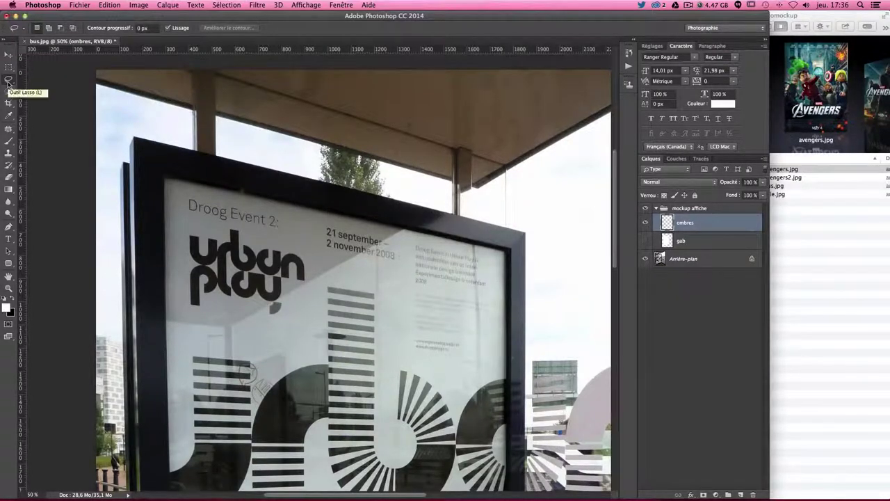
Zoom to 100% on the poster's left edge and make black the foreground colour.
key("ctrl+plus")
key("ctrl+plus")
left_click_drag(29, 220, 213, 209)
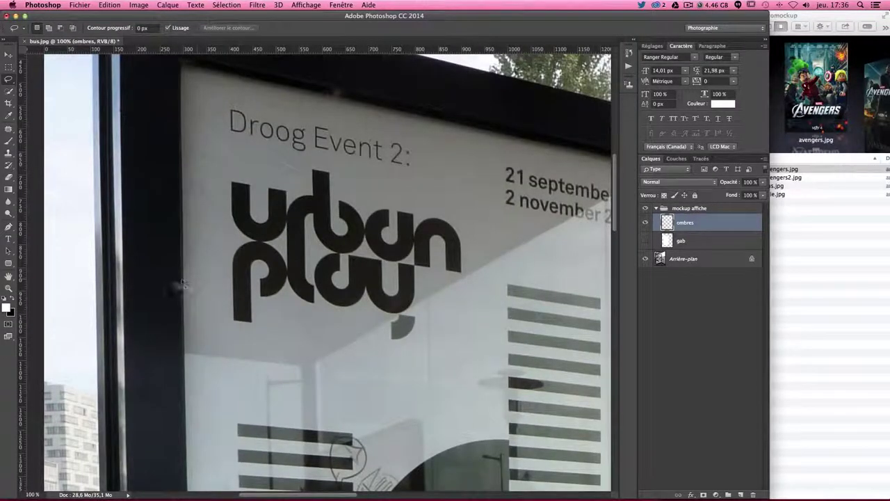
left_click(11, 299)
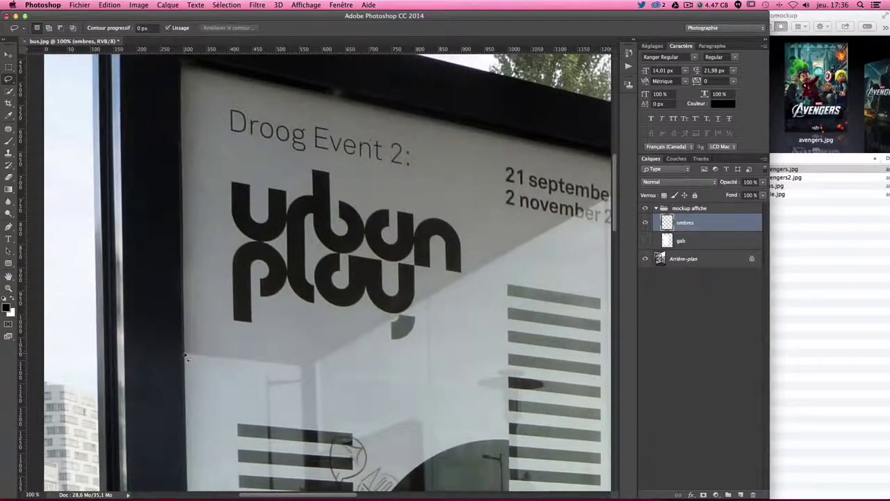
Start the Polygonal Lasso outline on the shadow edge and zoom out to the whole image.
left_click(302, 366)
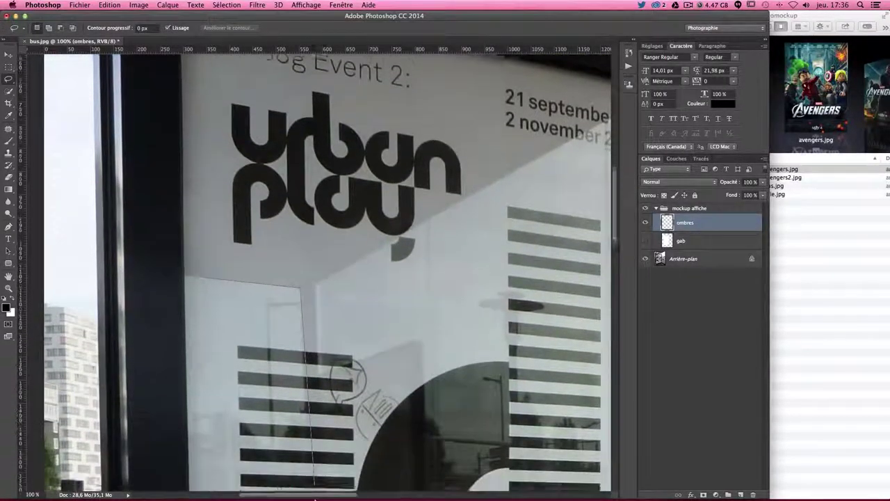
key("ctrl+0")
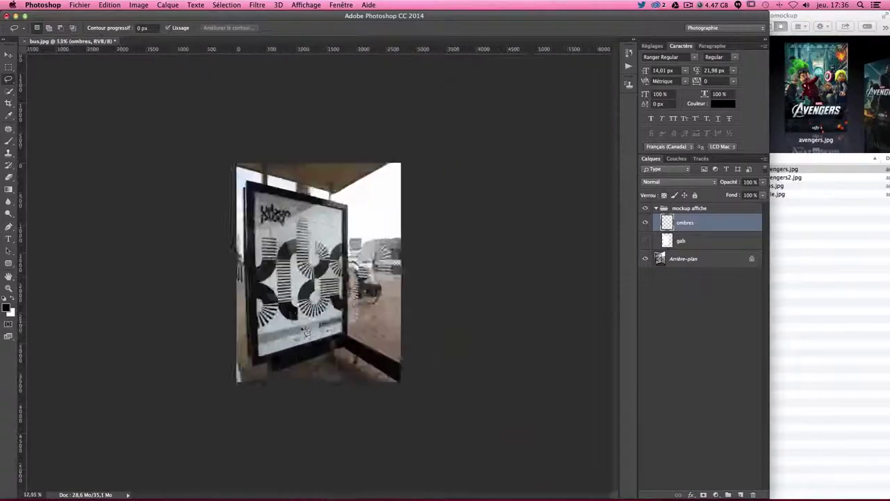
scroll(306, 337, "up", 2)
scroll(306, 337, "up", 2)
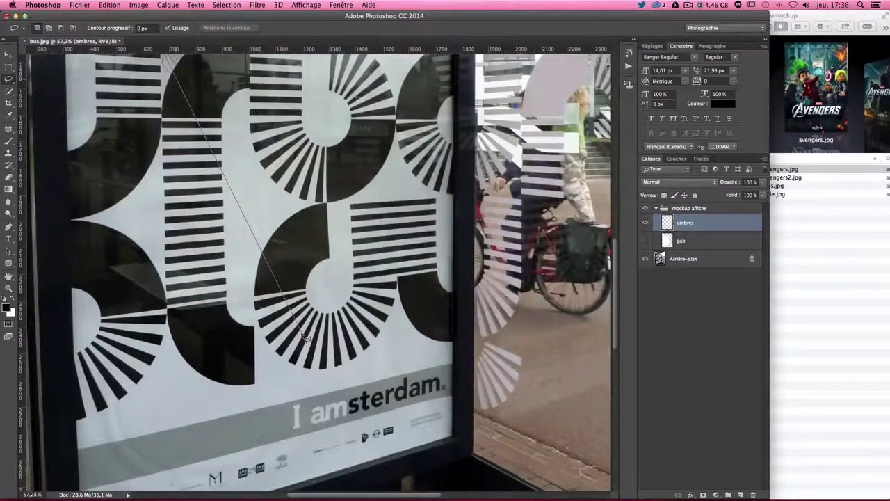
scroll(306, 337, "down", 1)
scroll(306, 338, "up", 4)
scroll(306, 337, "down", 3)
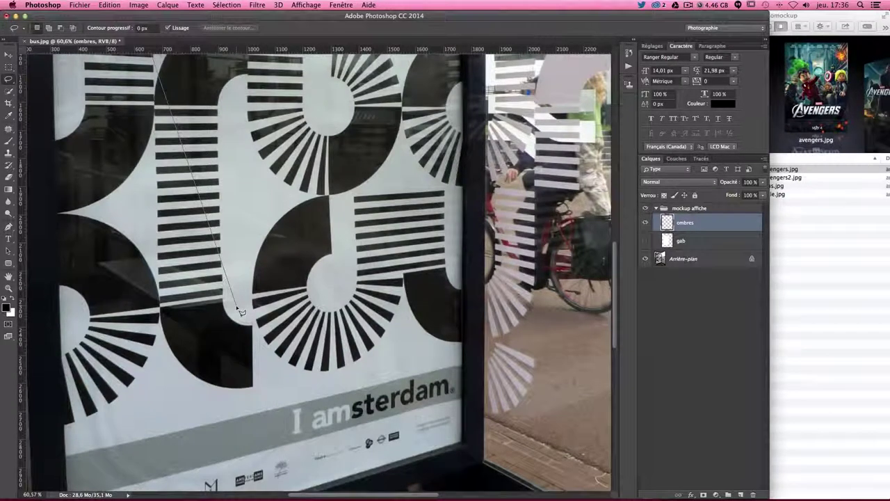
scroll(241, 312, "down", 3)
scroll(241, 312, "up", 3)
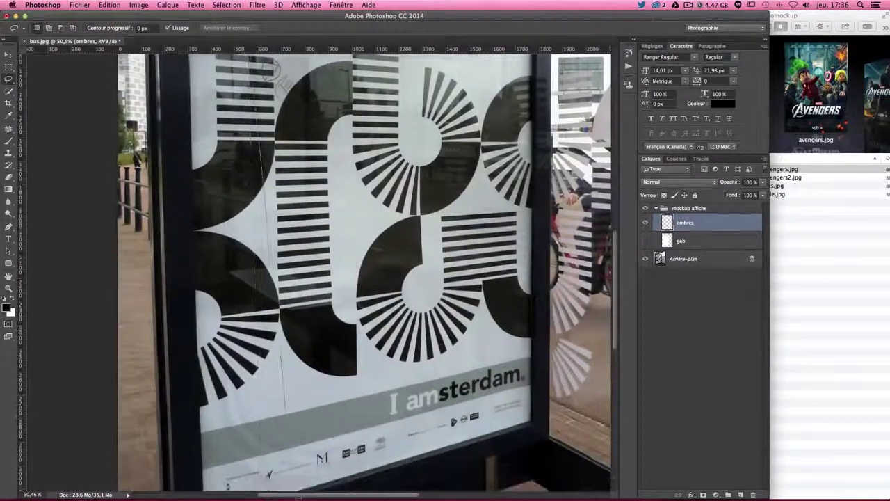
scroll(365, 271, "down", 2)
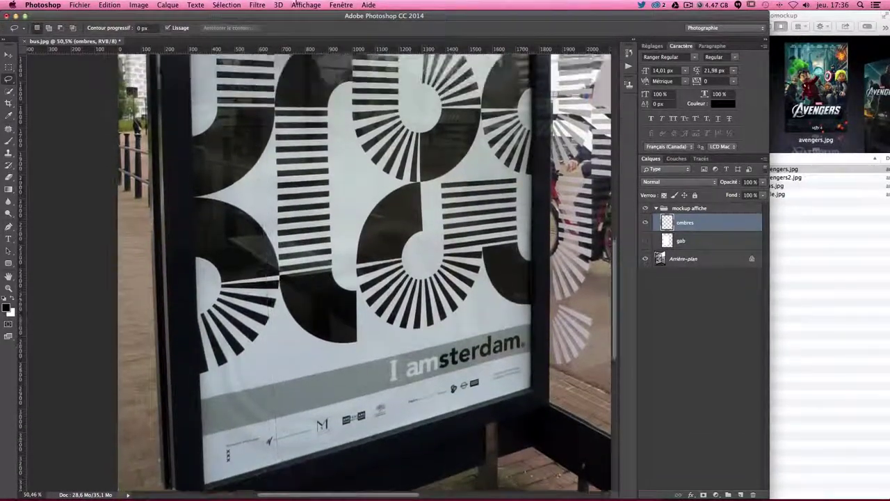
scroll(269, 440, "up", 3)
scroll(261, 448, "down", 1)
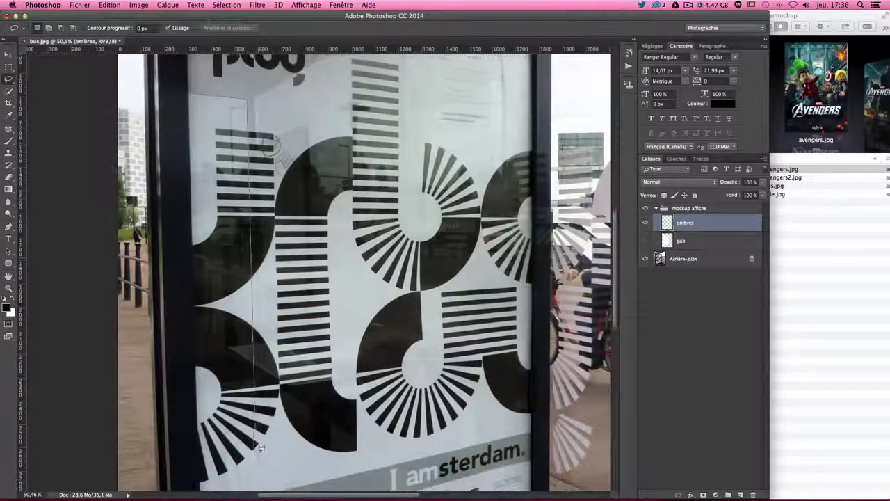
Trace the shadow through the poster's bottom, top-right and top-left corners and close the selection.
left_click(268, 481)
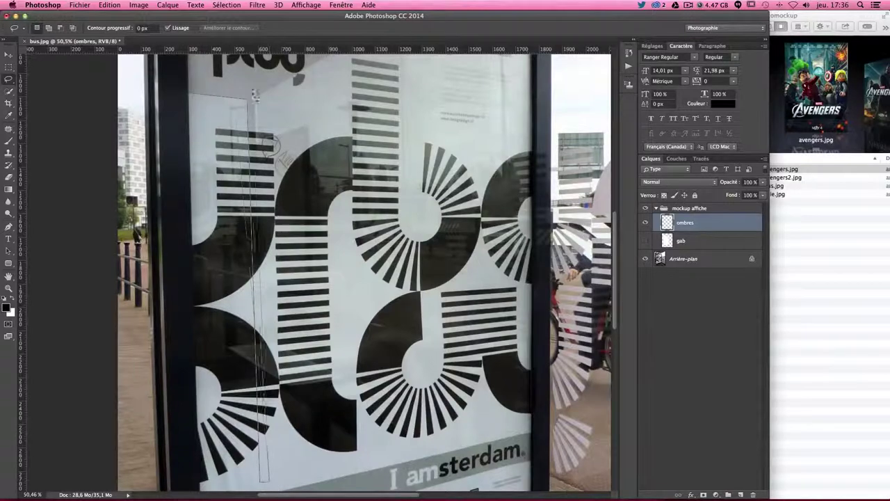
scroll(260, 101, "up", 5)
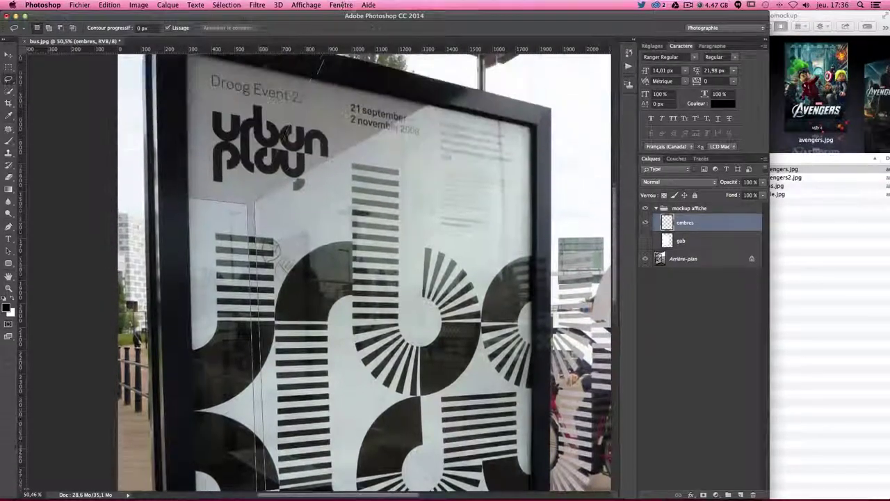
left_click(431, 130)
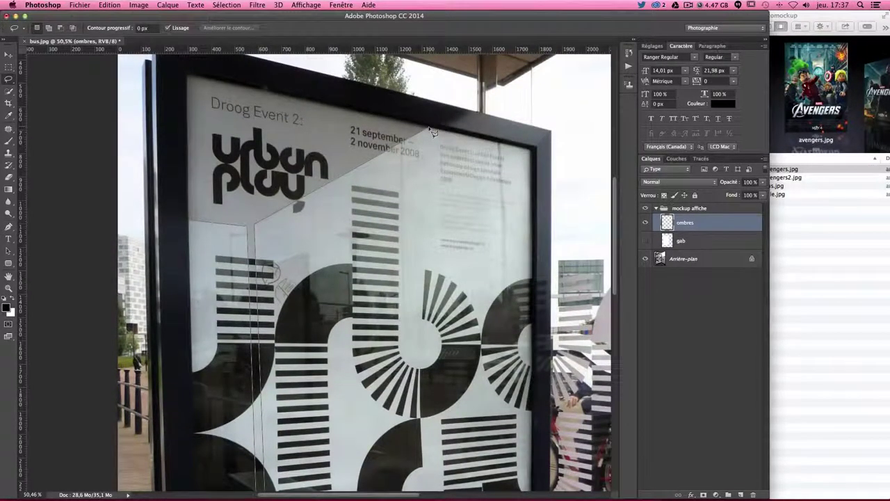
left_click(187, 75)
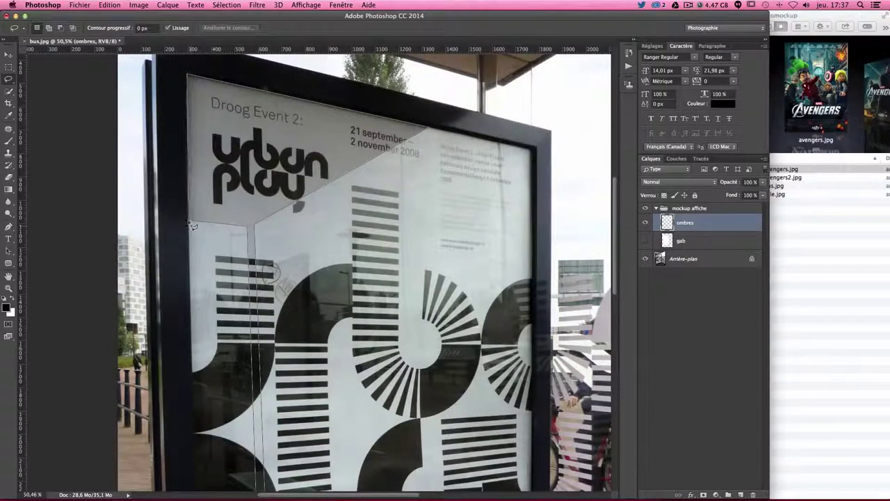
left_click(189, 221)
left_click(248, 225)
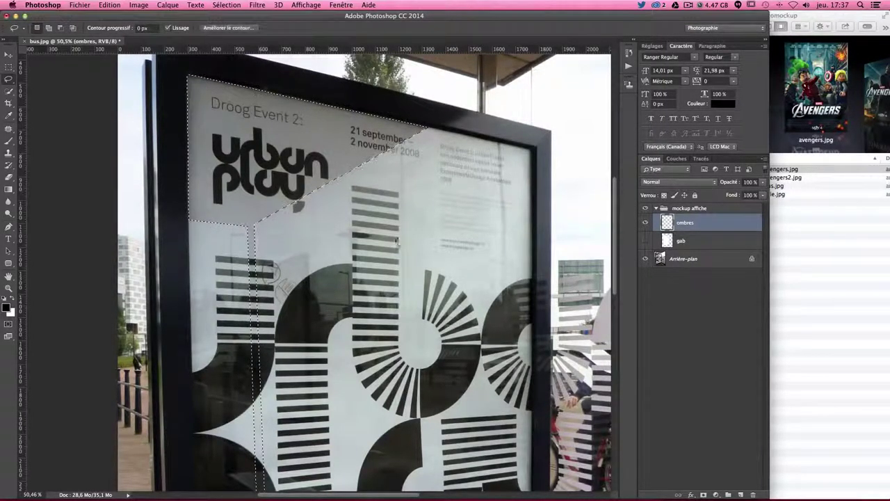
double_click(256, 492)
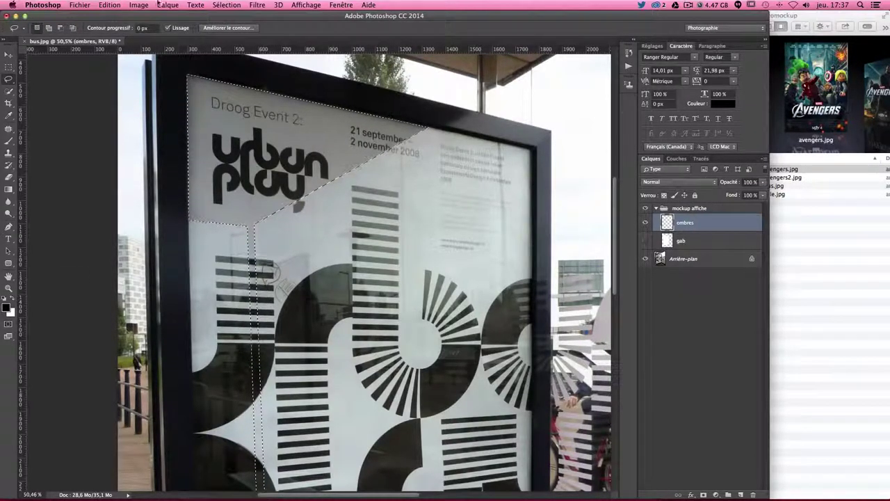
left_click(109, 5)
Fill the shadow selection with black, deselect, and set the ombres layer opacity to 20%.
left_click(139, 144)
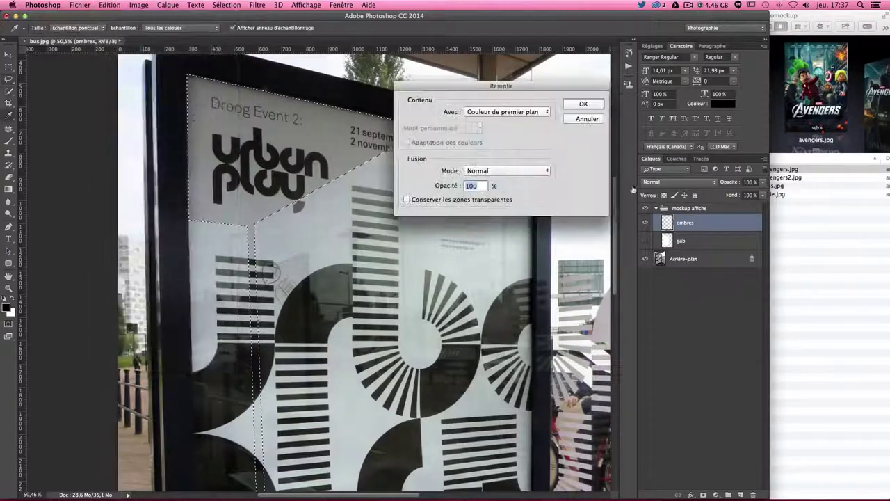
left_click(581, 103)
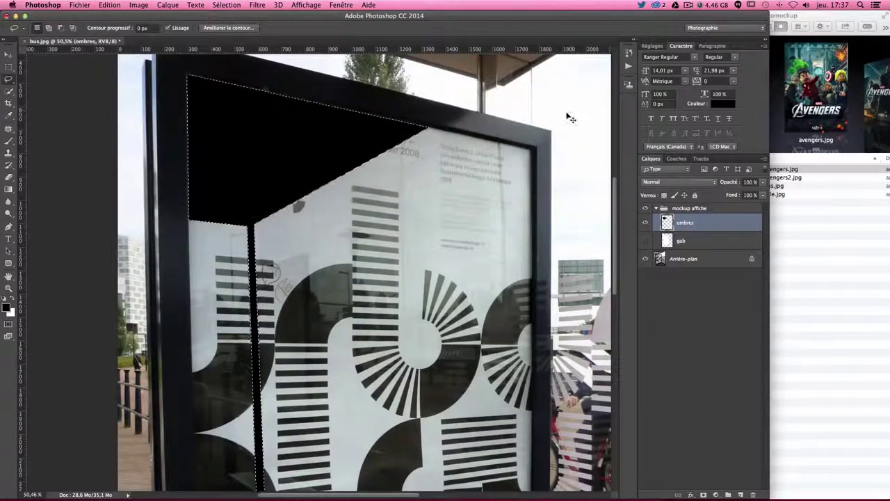
key("ctrl+d")
key("l")
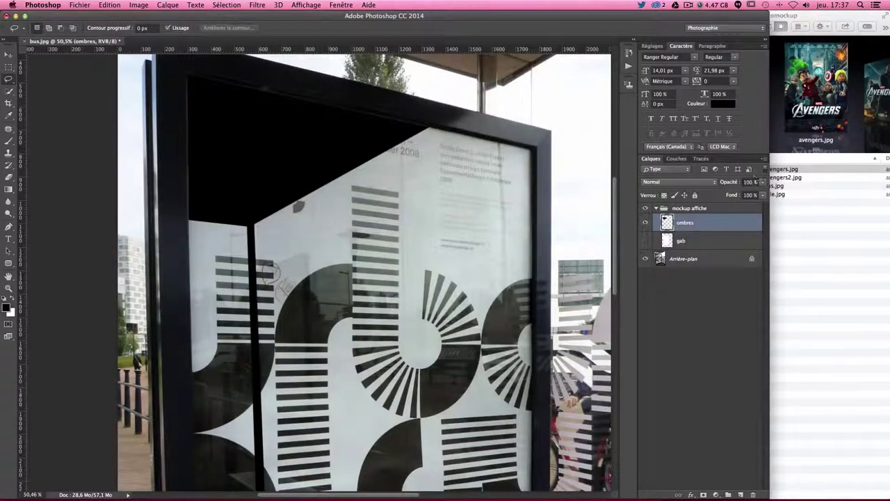
type("2")
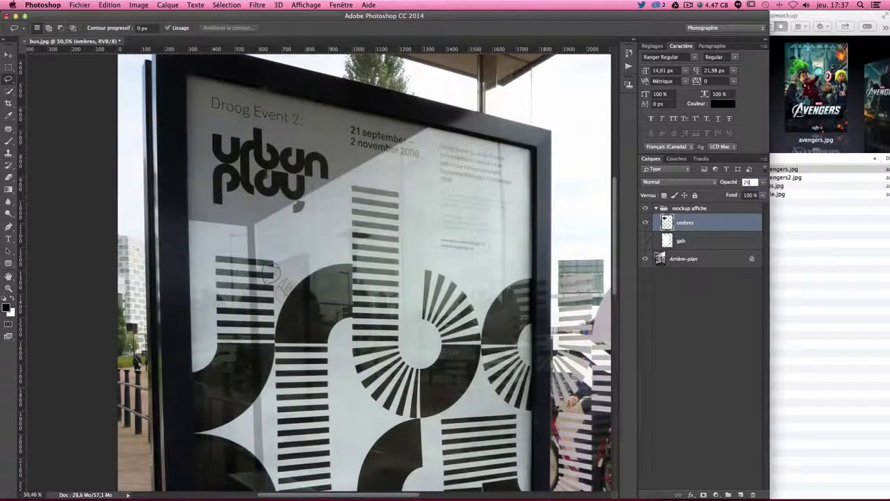
key("Return")
Open avengers.jpg from Finder with Adobe Photoshop CC 2014 via Ouvrir avec.
left_click(800, 169)
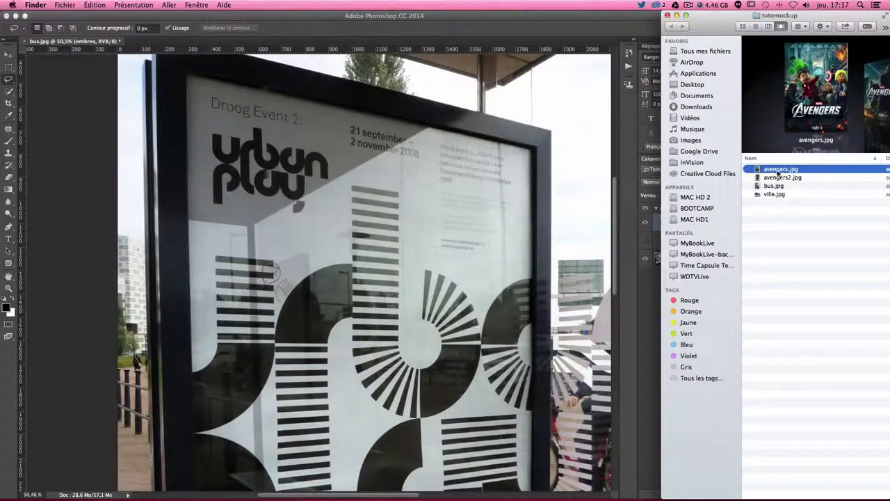
left_click_drag(772, 171, 768, 178)
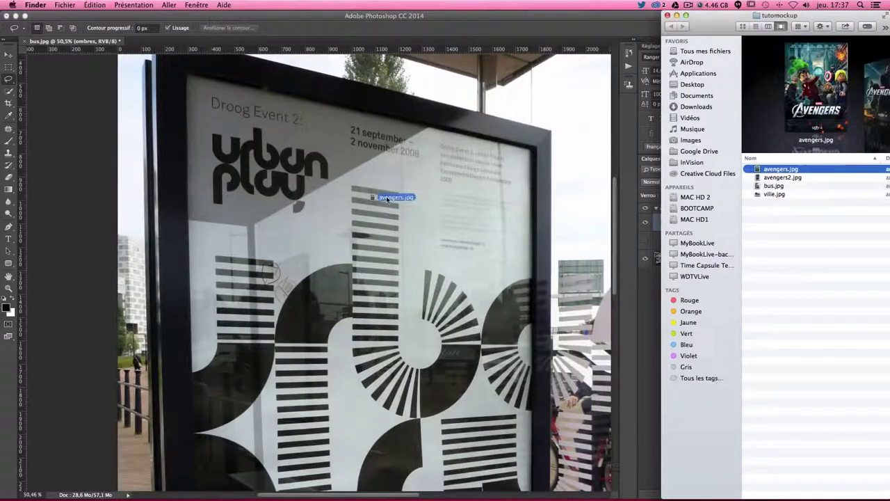
right_click(768, 177)
mouse_move(652, 183)
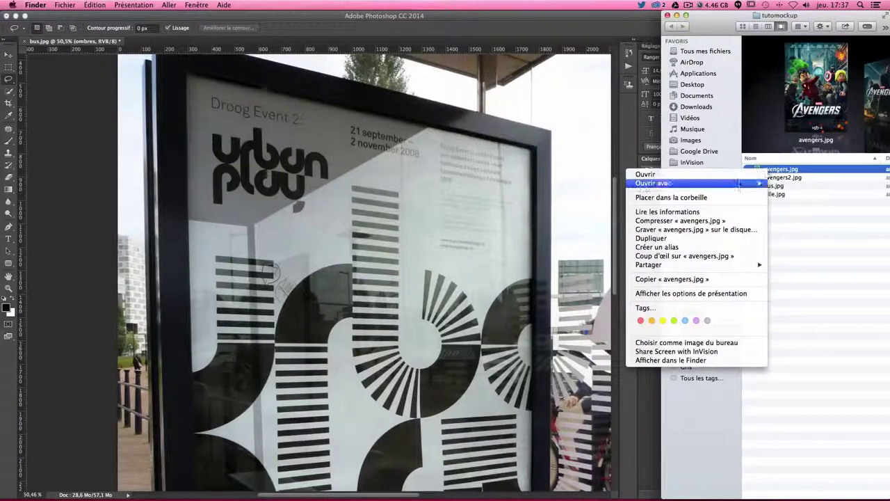
left_click(559, 229)
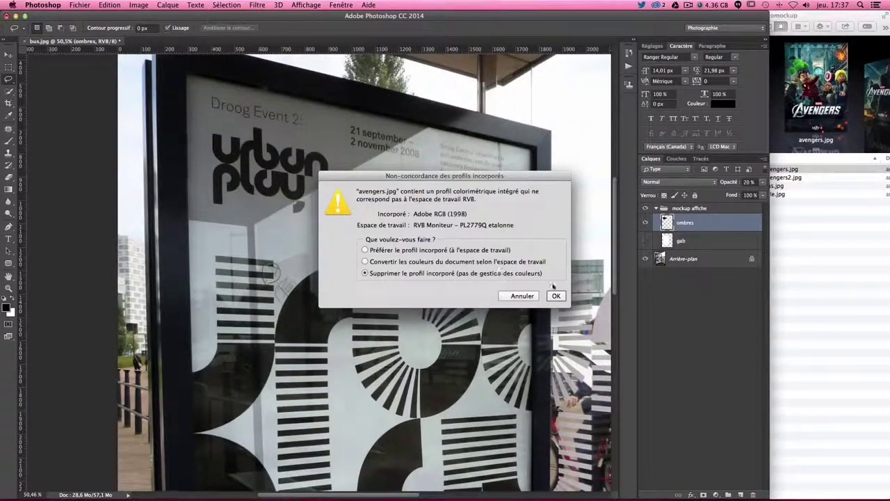
Open avengers.jpg without its embedded profile, copy the whole image, and return to bus.jpg.
left_click(555, 296)
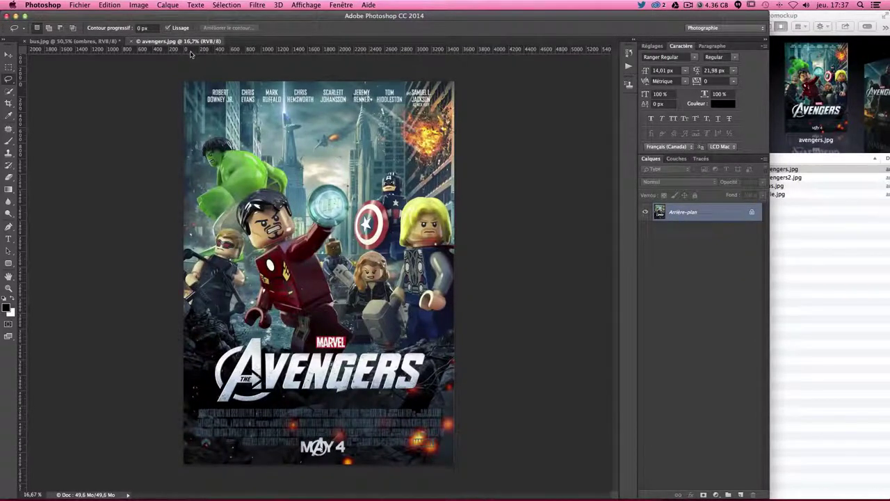
key("super+a")
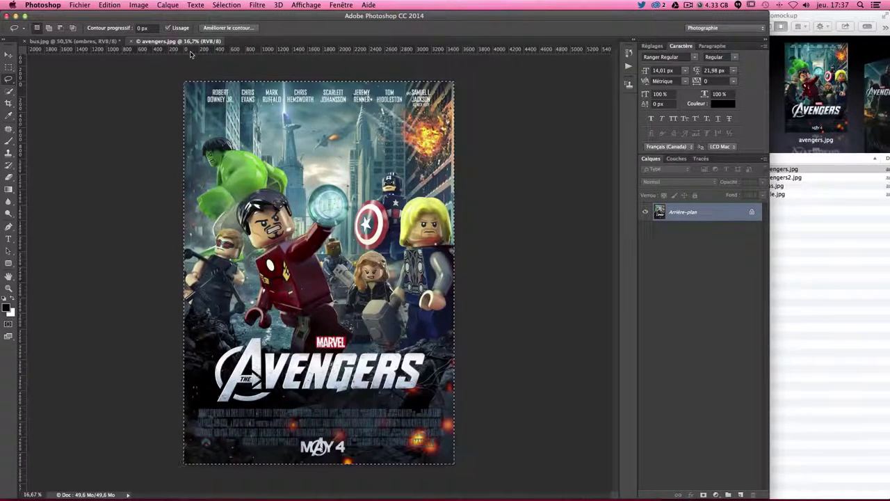
key("super+c")
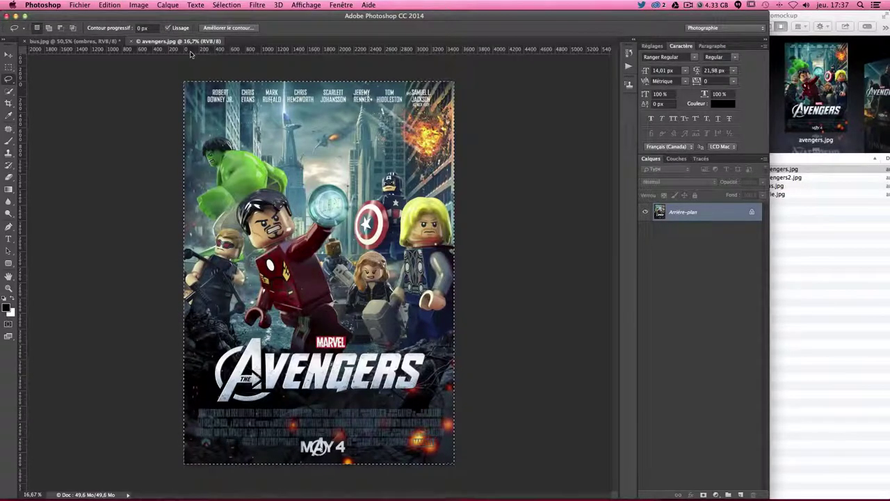
left_click(63, 42)
scroll(299, 176, "down", 3)
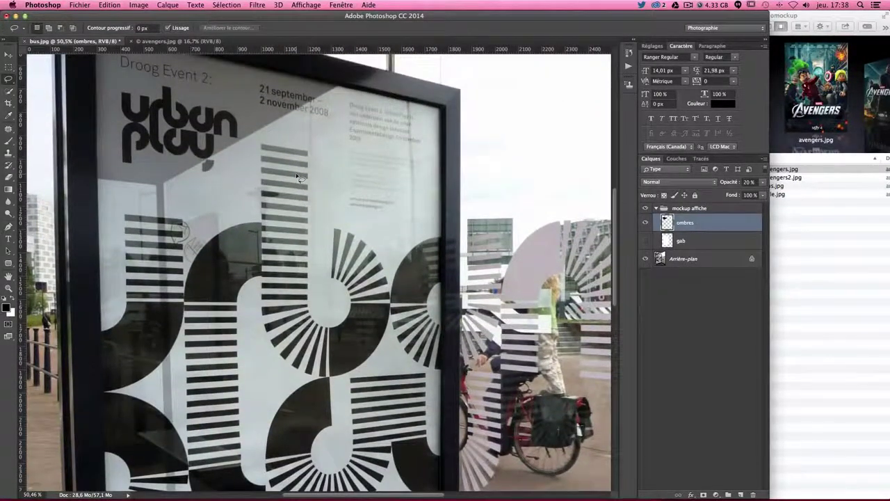
Make gab the active layer and load its ad-frame shape as a selection.
left_click(668, 244)
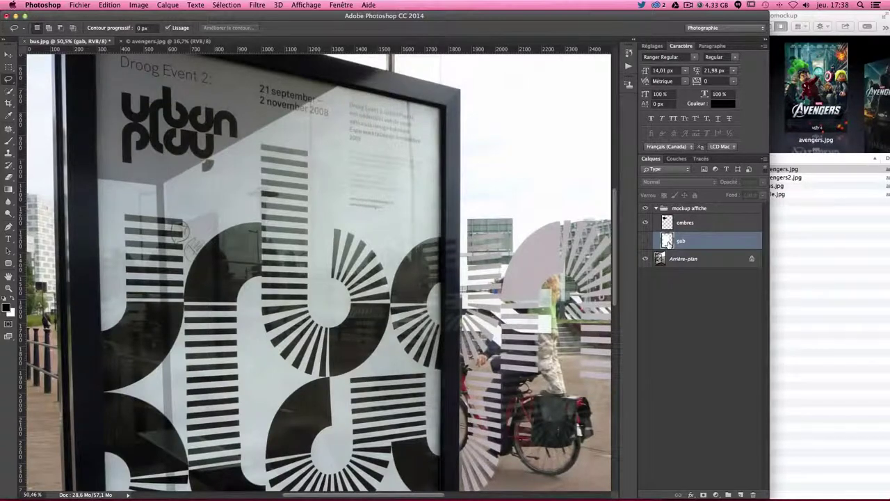
left_click(667, 240, "super")
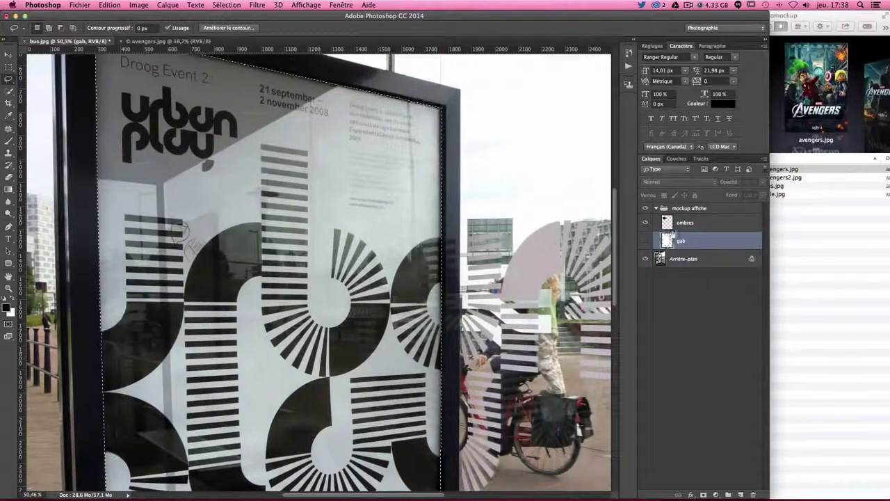
scroll(415, 384, "down", 5)
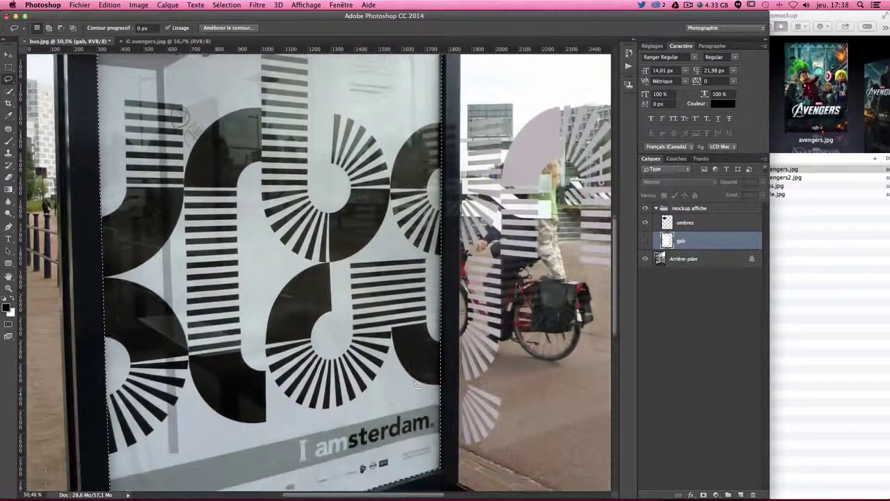
scroll(416, 385, "down", 3)
scroll(120, 410, "up", 5)
scroll(119, 410, "up", 4)
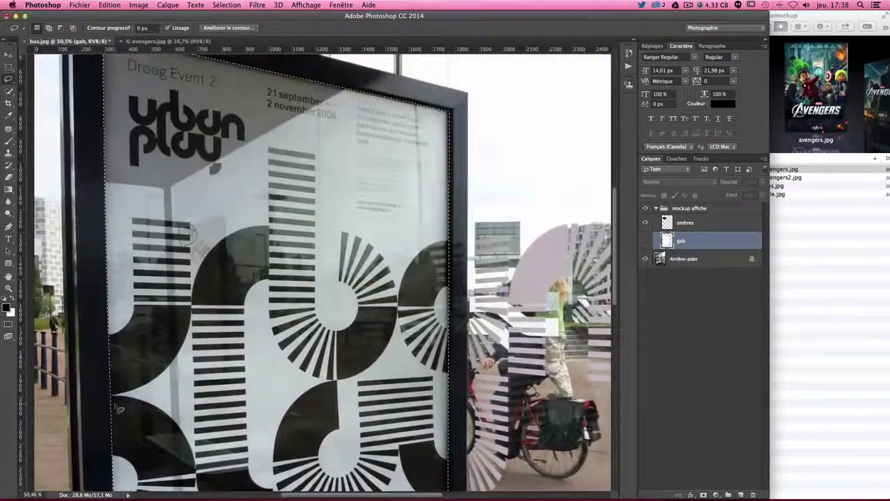
scroll(119, 411, "up", 2)
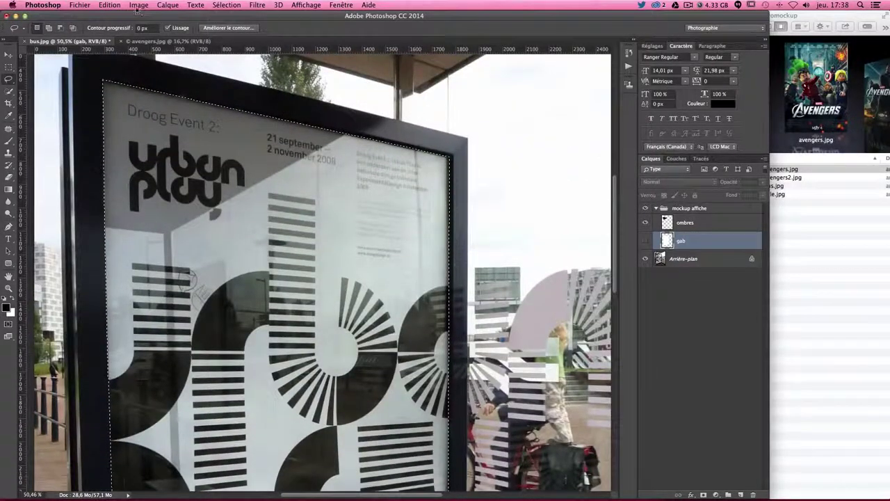
Make the white gab layer visible and bring up the Edit menu's Paste Special options.
left_click(110, 6)
mouse_move(128, 98)
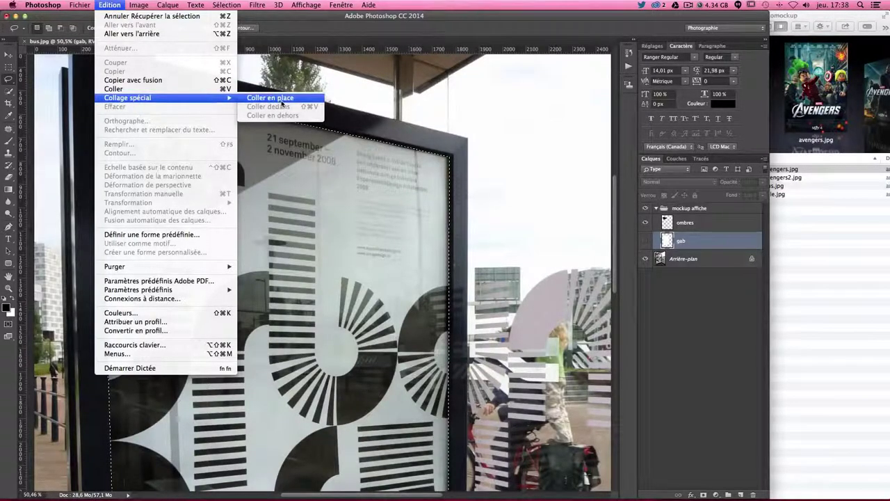
left_click(695, 286)
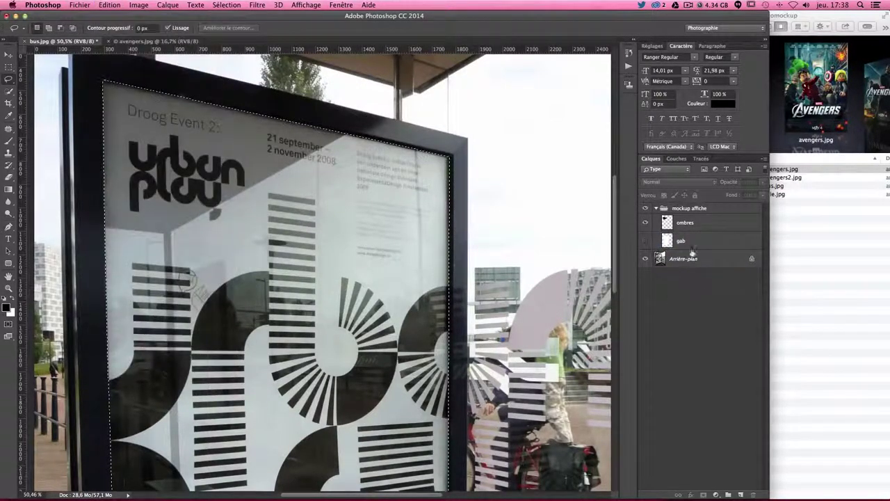
left_click(645, 241)
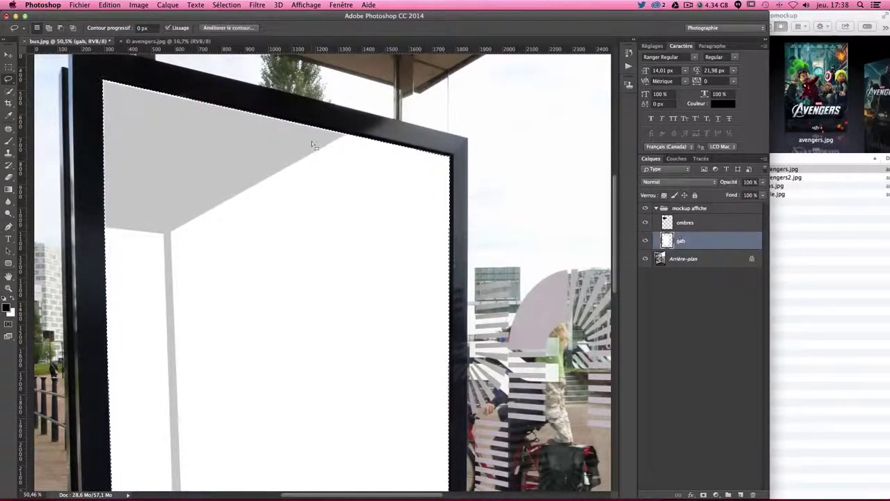
left_click(109, 6)
mouse_move(127, 97)
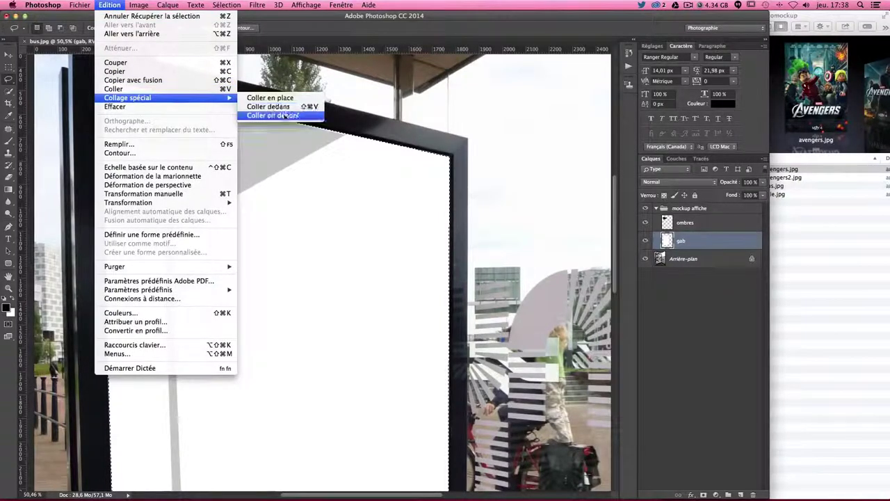
Paste the Avengers poster into the ad-frame selection and shift it upward inside the mask.
left_click(278, 109)
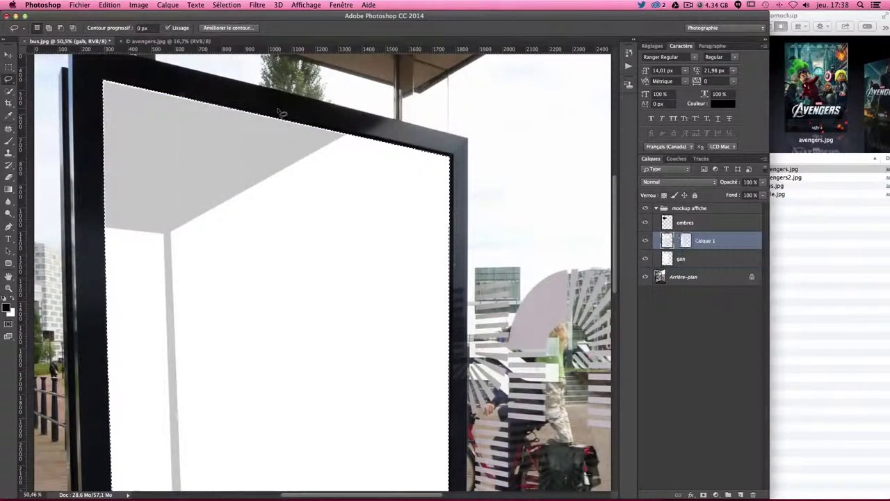
left_click(8, 55)
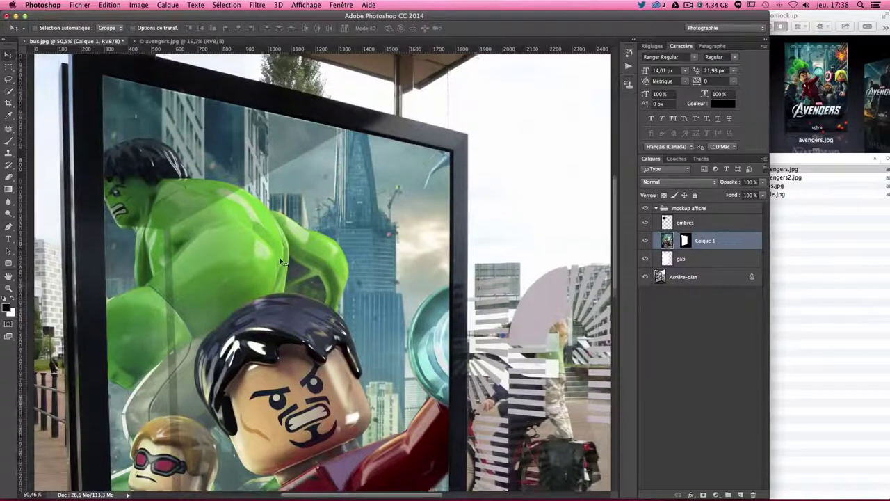
left_click_drag(313, 390, 306, 299)
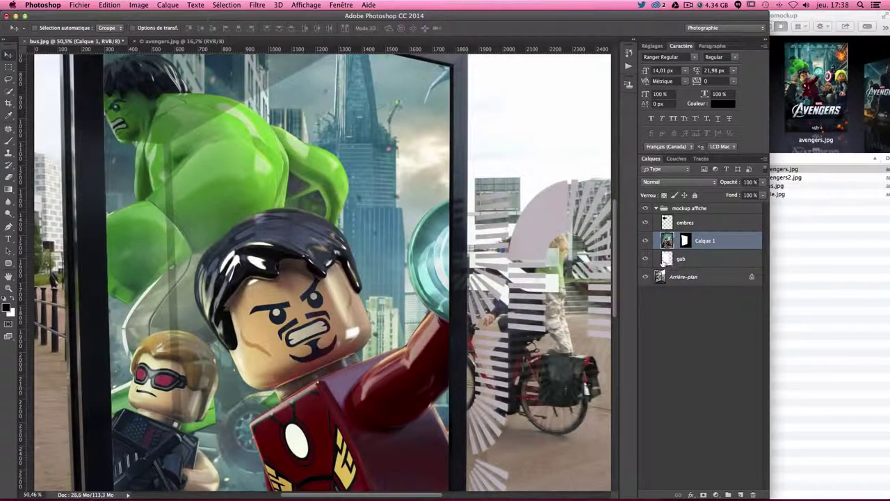
scroll(486, 261, "up", 5)
mouse_move(255, 179)
left_mouse_down()
mouse_move(299, 219)
mouse_move(245, 197)
mouse_move(350, 227)
mouse_move(243, 295)
mouse_move(248, 253)
mouse_move(279, 229)
left_mouse_up()
Fine-tune the masked poster so Hulk and Iron Man fill the frame, then zoom out.
scroll(313, 264, "down", 8)
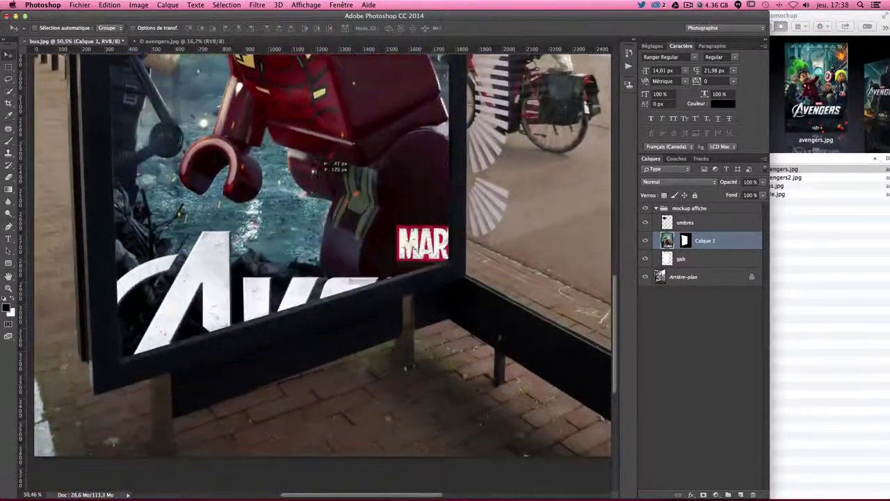
mouse_move(313, 264)
left_mouse_down()
mouse_move(344, 279)
mouse_move(439, 292)
mouse_move(381, 317)
left_mouse_up()
scroll(344, 280, "up", 6)
scroll(390, 285, "down", 4)
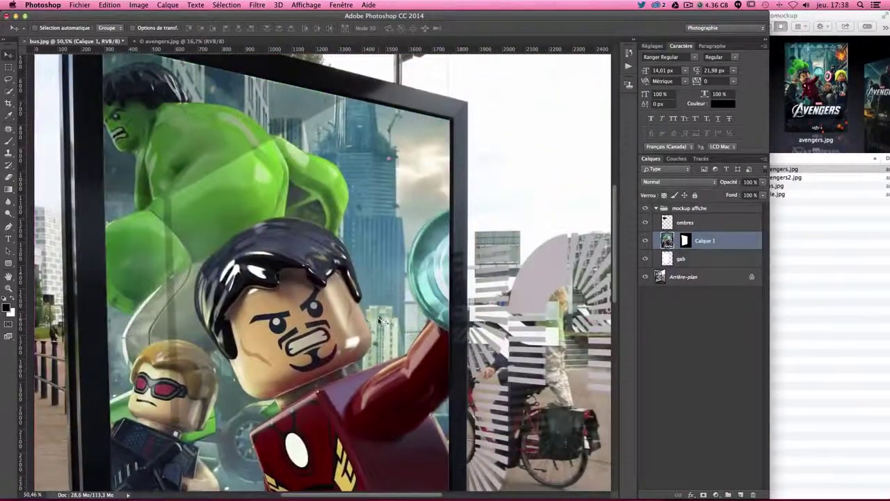
scroll(381, 316, "up", 3)
scroll(381, 316, "up", 2)
scroll(381, 317, "down", 5)
scroll(381, 316, "up", 4)
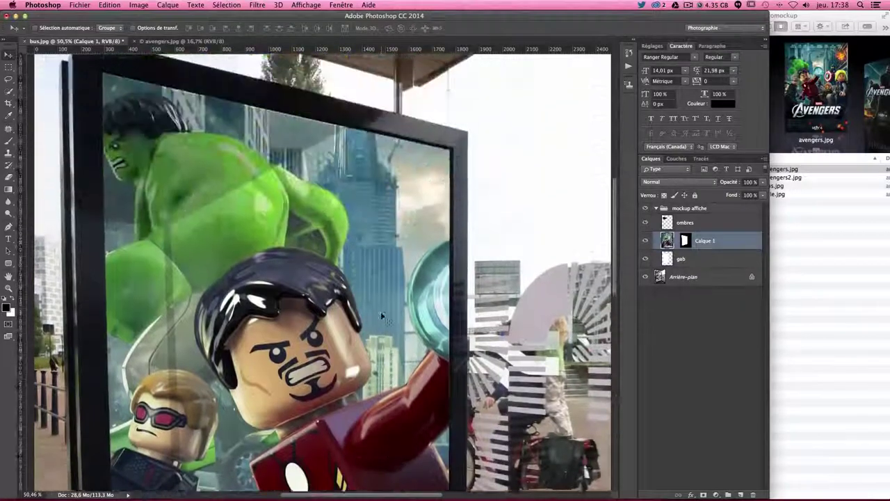
scroll(382, 316, "down", 2)
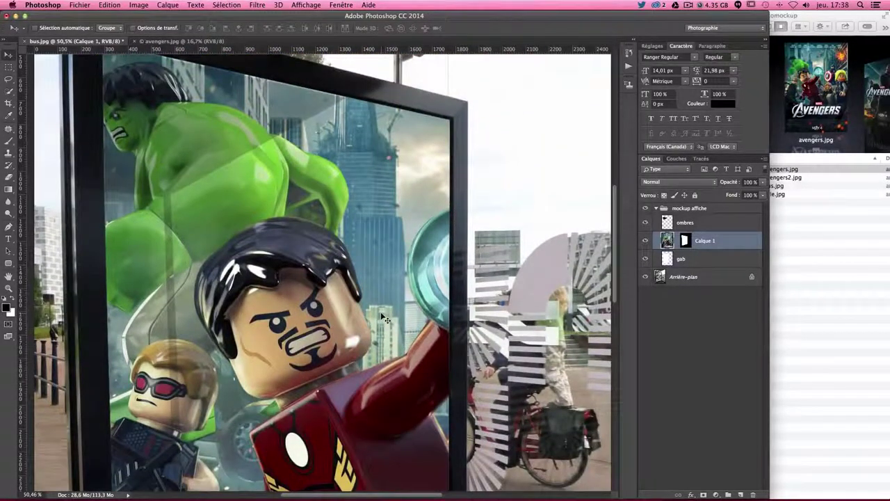
scroll(381, 318, "down", 1)
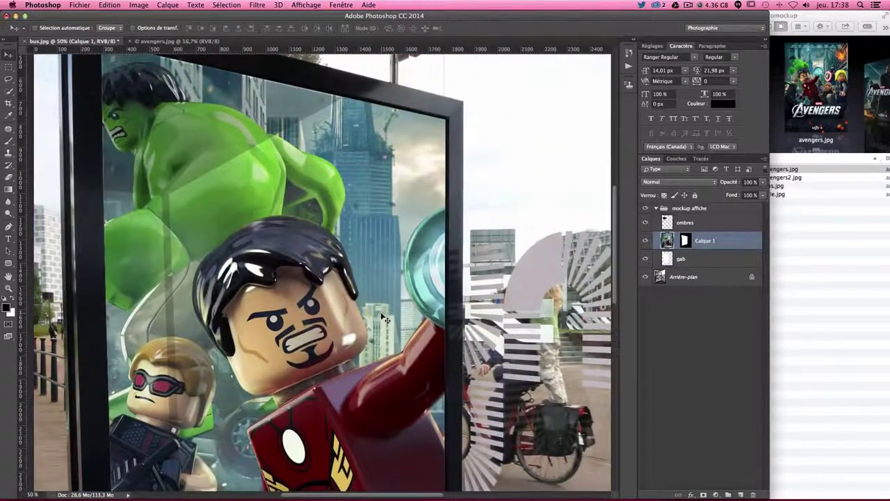
scroll(382, 317, "down", 2)
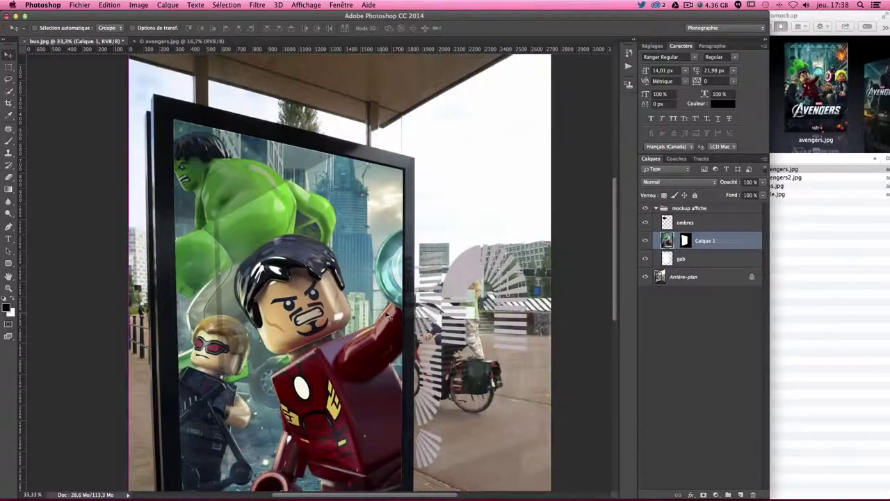
Start Free Transform on Calque 1 and pan until its top-right handle is visible.
key("ctrl+t")
scroll(386, 309, "up", 2)
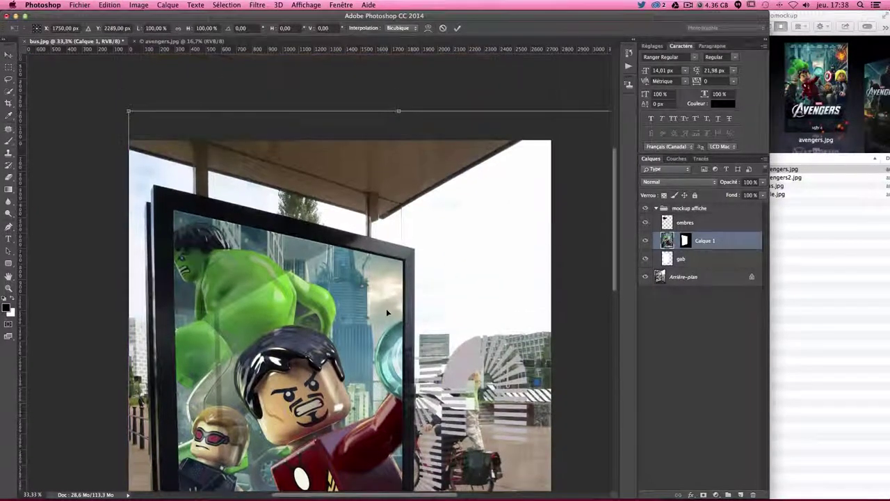
scroll(386, 310, "down", 5)
scroll(387, 309, "down", 5)
scroll(387, 309, "down", 3)
scroll(386, 313, "right", 5)
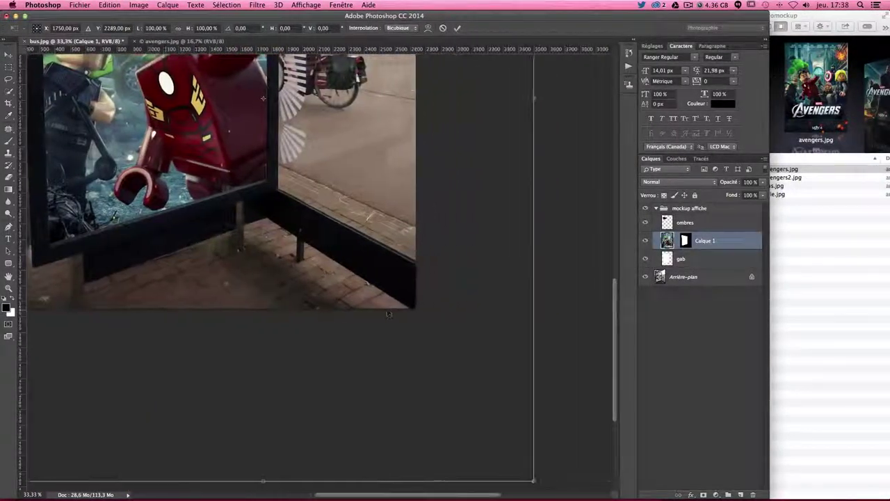
scroll(387, 313, "up", 5)
scroll(387, 313, "up", 5)
scroll(387, 313, "left", 10)
scroll(386, 313, "up", 3)
scroll(387, 311, "down", 3)
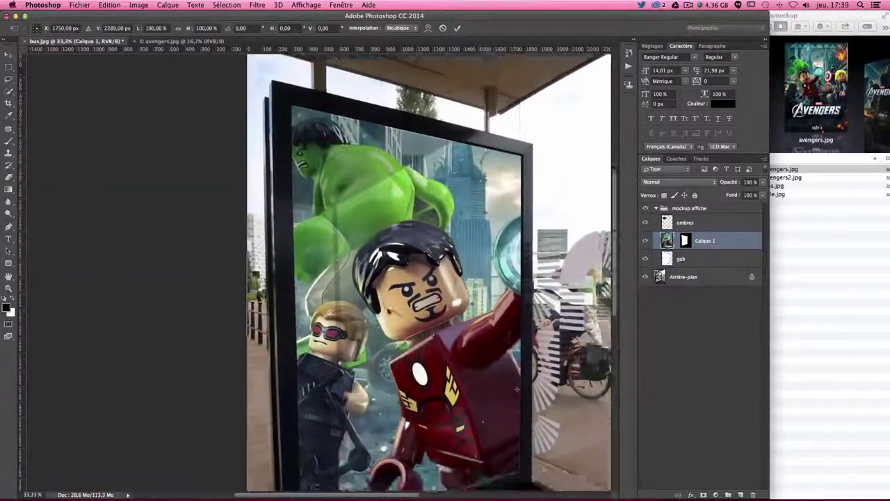
scroll(387, 311, "right", 4)
scroll(388, 311, "down", 4)
scroll(387, 311, "right", 3)
scroll(387, 311, "up", 2)
scroll(387, 311, "up", 3)
scroll(388, 311, "up", 3)
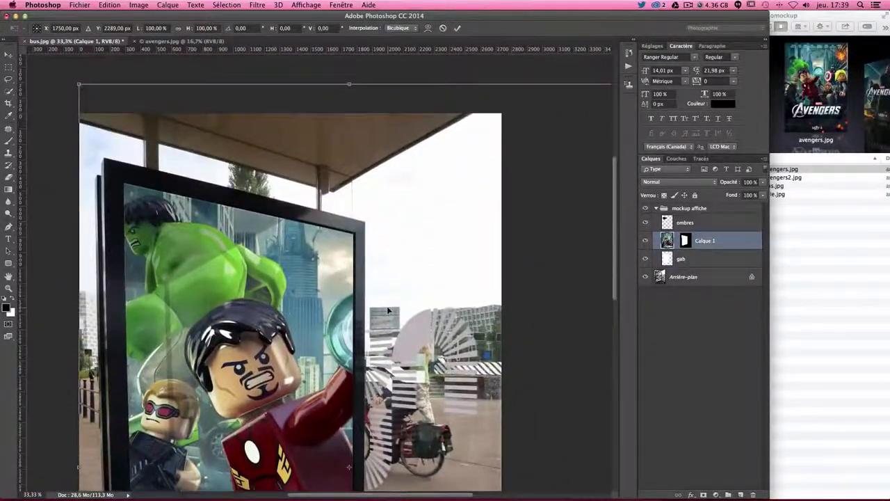
scroll(388, 311, "down", 1)
scroll(389, 307, "down", 1)
scroll(391, 300, "up", 3)
scroll(392, 301, "right", 6)
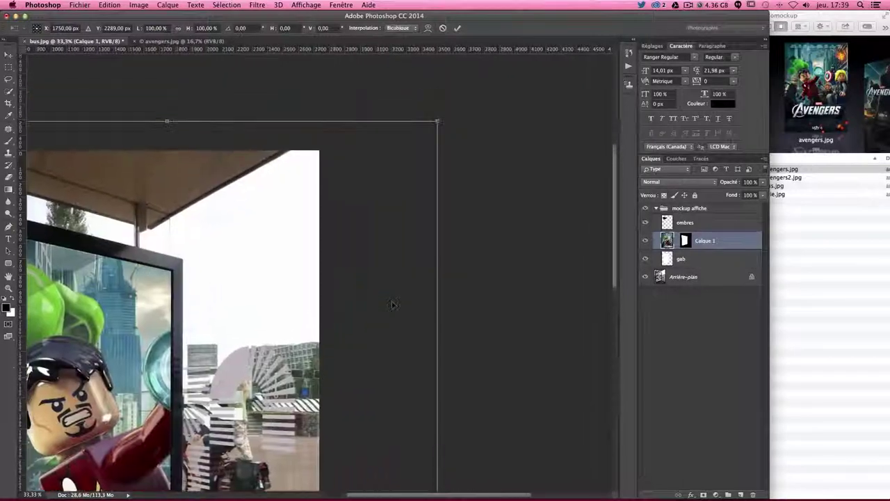
scroll(392, 303, "left", 2)
scroll(393, 304, "left", 1)
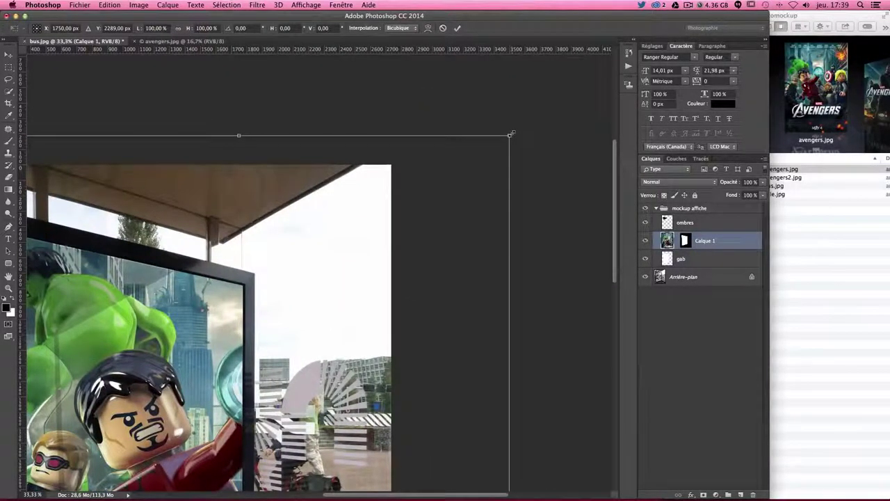
Scale the poster down to roughly 57% and move it up into the shelter frame.
mouse_move(511, 133)
left_mouse_down()
mouse_move(417, 215)
mouse_move(334, 252)
mouse_move(211, 344)
left_mouse_up()
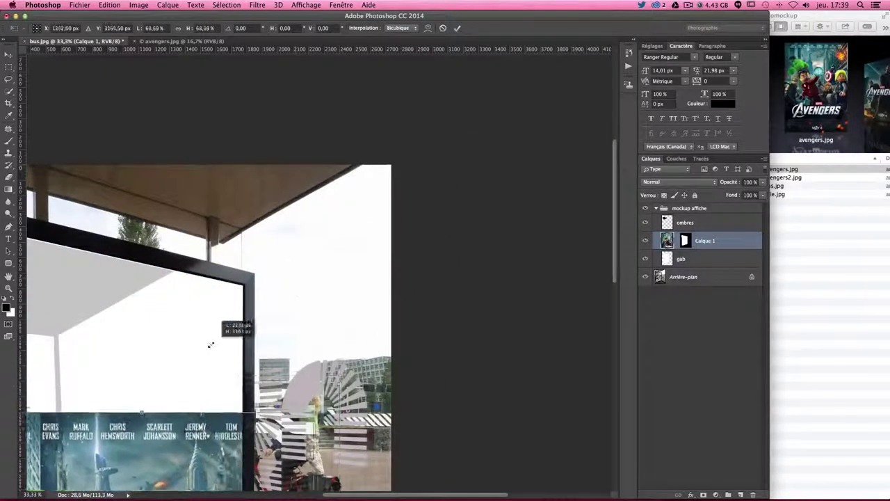
scroll(224, 327, "down", 5)
scroll(303, 299, "left", 1)
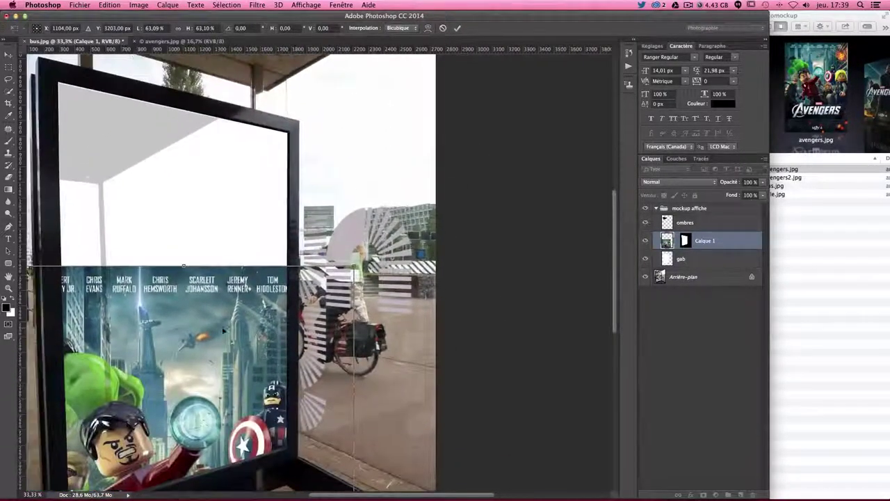
scroll(304, 299, "left", 5)
left_click_drag(304, 301, 328, 166)
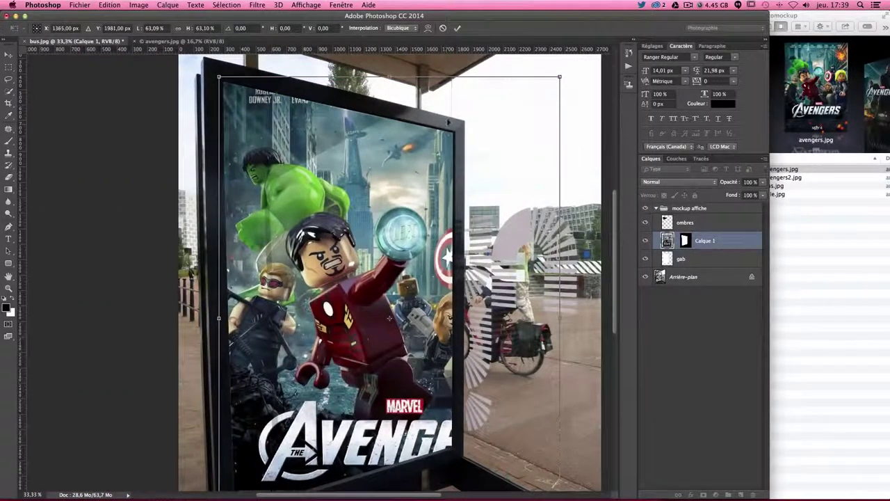
Shrink the poster further to about 56.5% and align its top with the frame.
left_click_drag(563, 77, 520, 120)
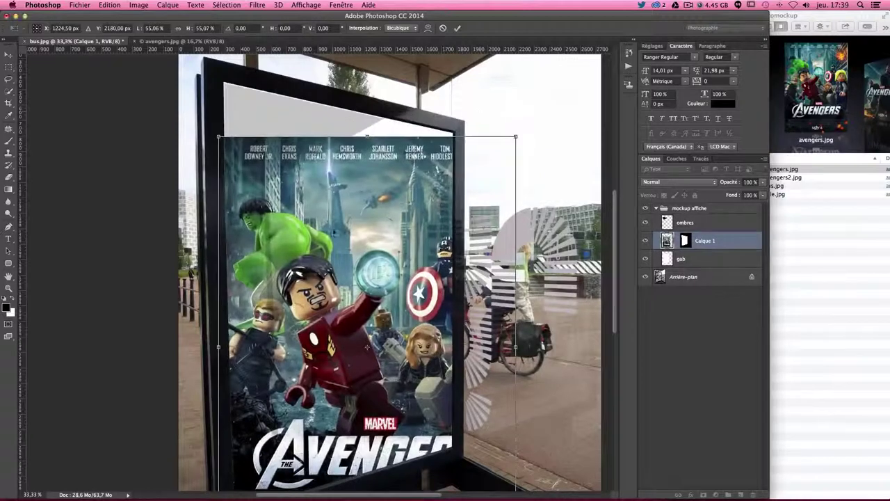
left_click_drag(332, 216, 342, 187)
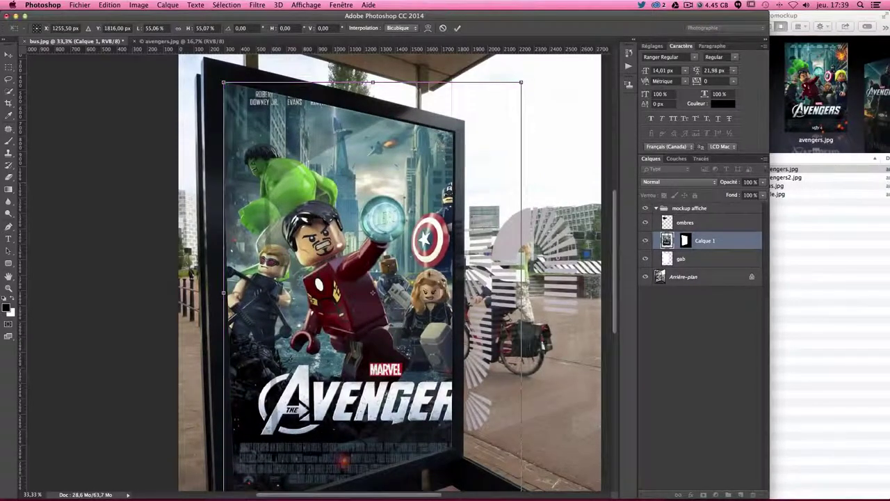
scroll(442, 293, "down", 5)
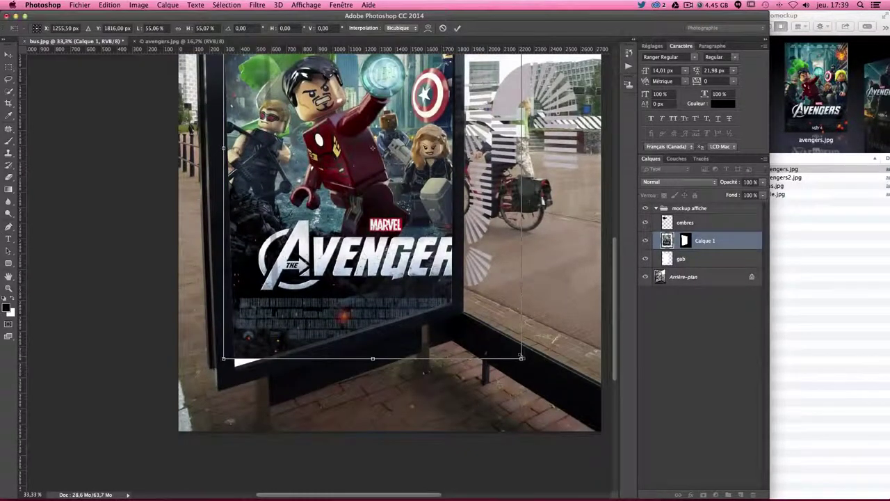
left_click_drag(521, 357, 529, 361)
scroll(530, 361, "up", 3)
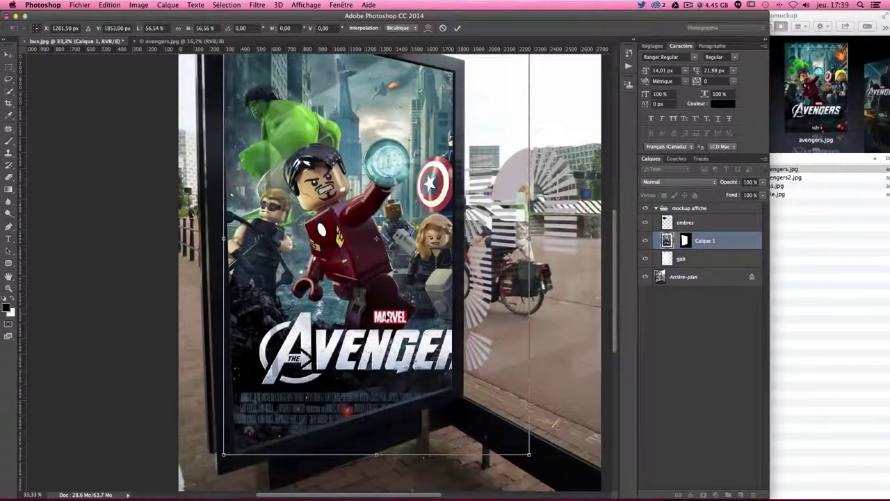
scroll(422, 406, "up", 1)
scroll(486, 244, "up", 1)
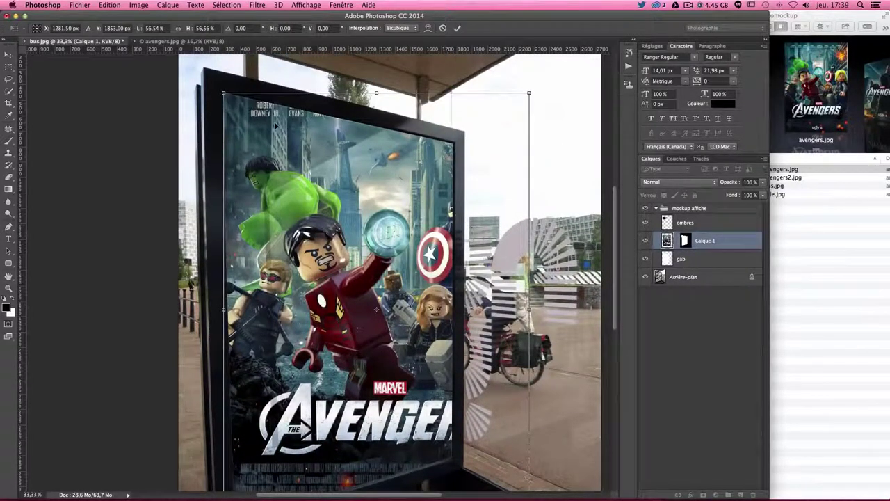
Zoom to 200% and pan to the poster's top-left corner.
key("super+plus")
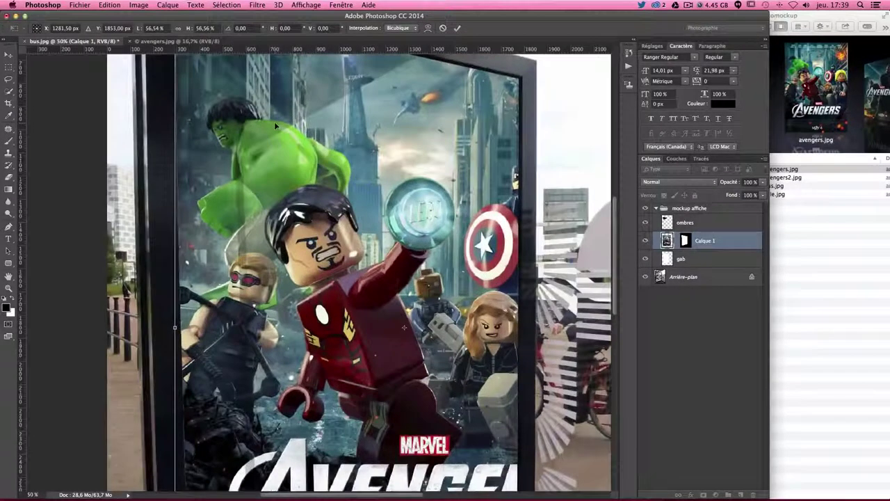
key("super+plus")
key("super+plus")
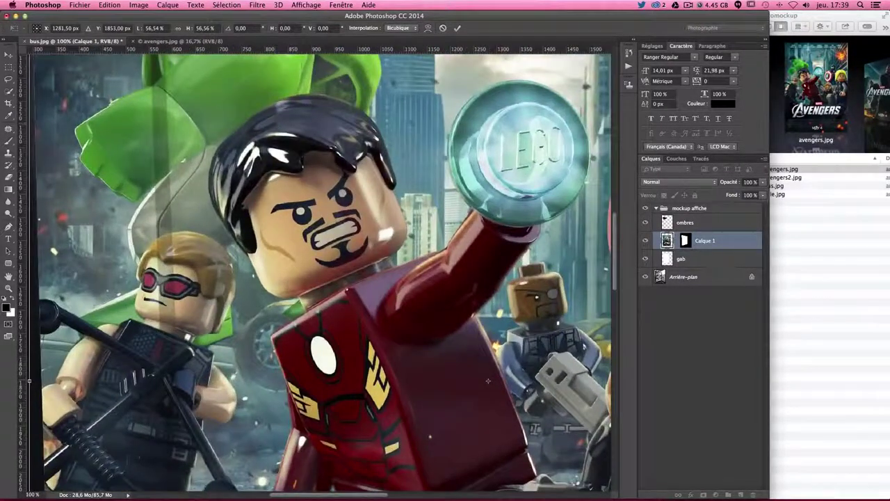
mouse_move(275, 125)
left_mouse_down()
mouse_move(335, 435)
mouse_move(277, 319)
left_mouse_up()
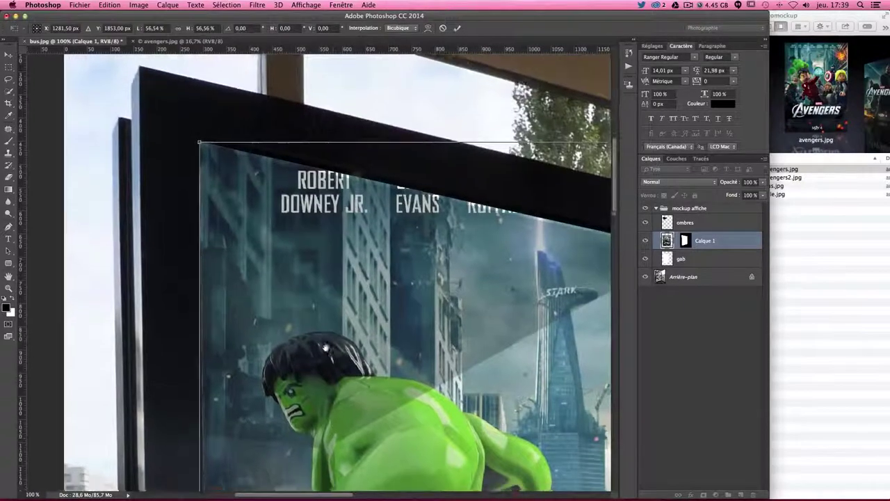
key("super+plus")
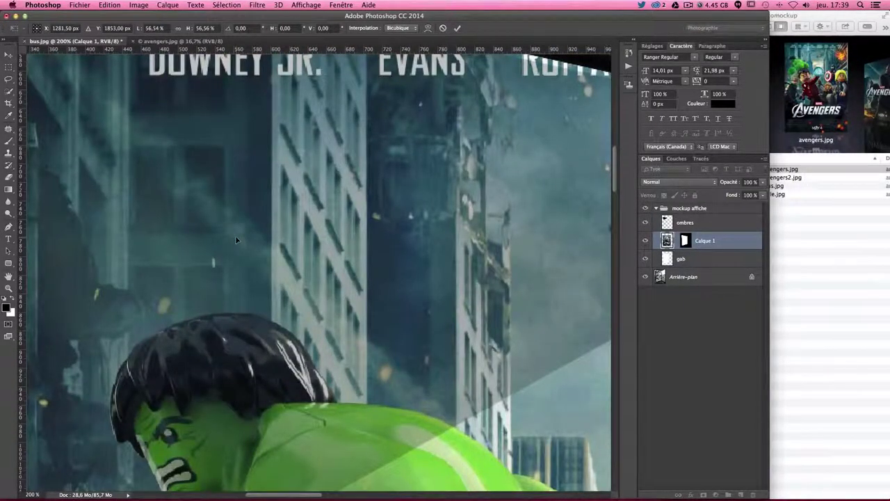
scroll(235, 240, "up", 5)
scroll(224, 243, "left", 4)
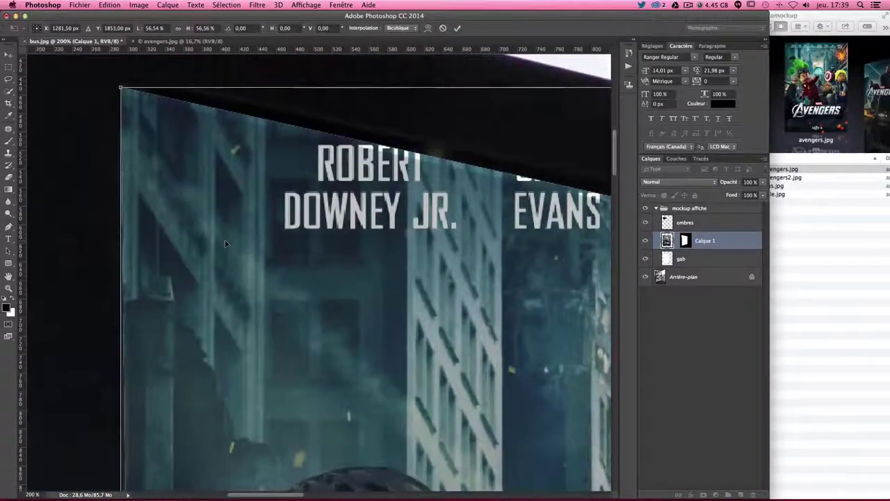
scroll(220, 210, "up", 3)
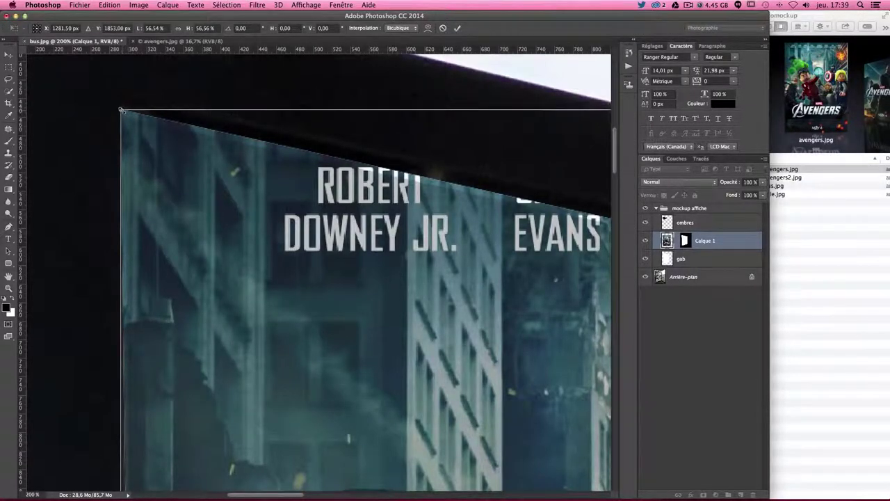
scroll(128, 122, "up", 2)
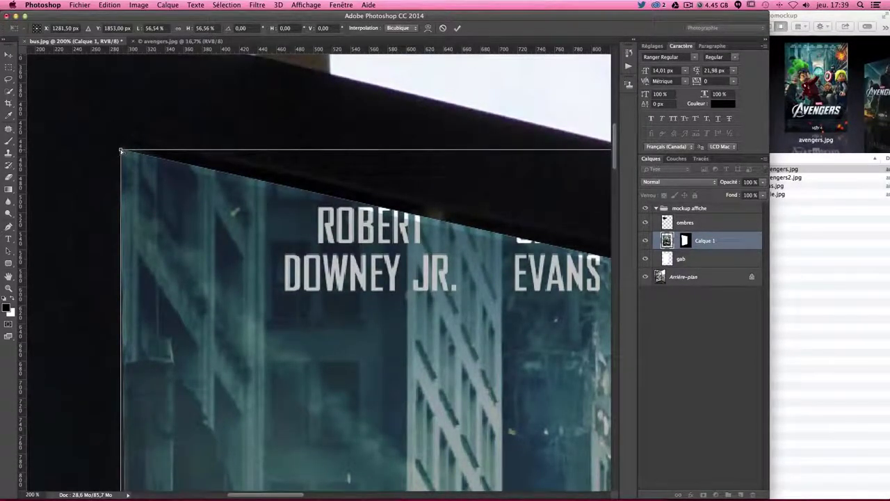
Rotate the poster by about 0.12° so its top-left corner follows the frame edge.
left_click_drag(120, 149, 116, 146)
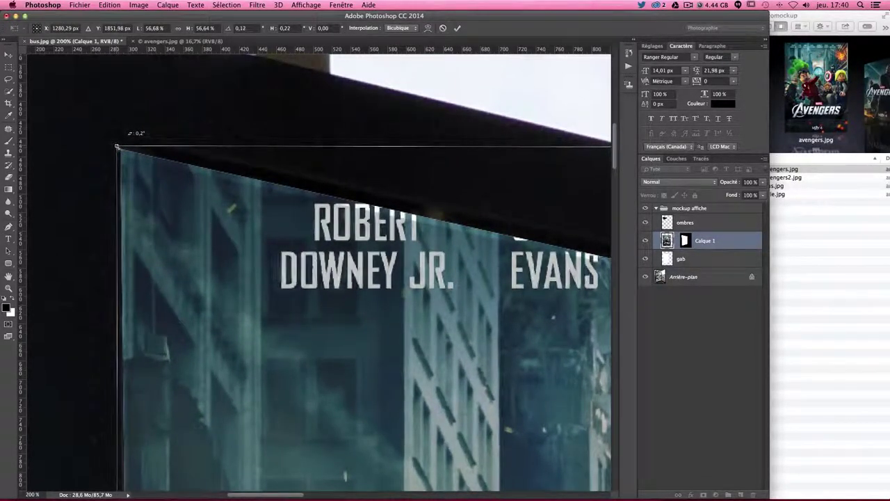
left_click_drag(116, 146, 117, 146)
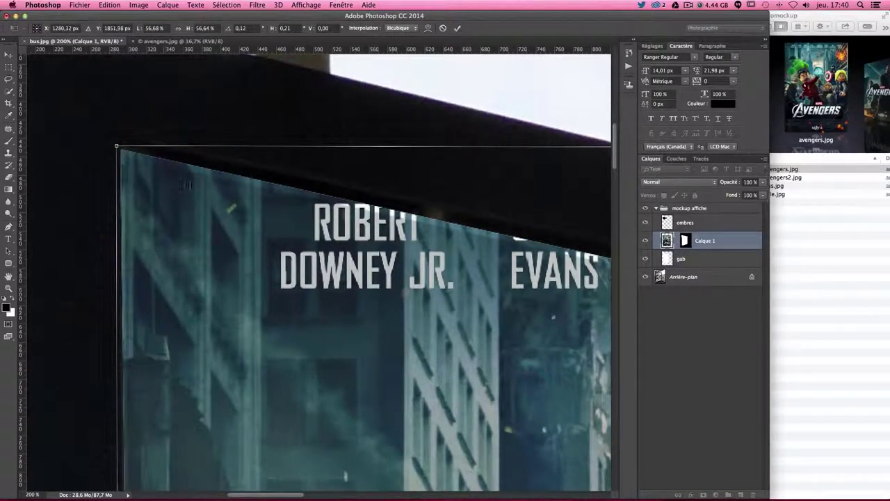
scroll(432, 234, "right", 15)
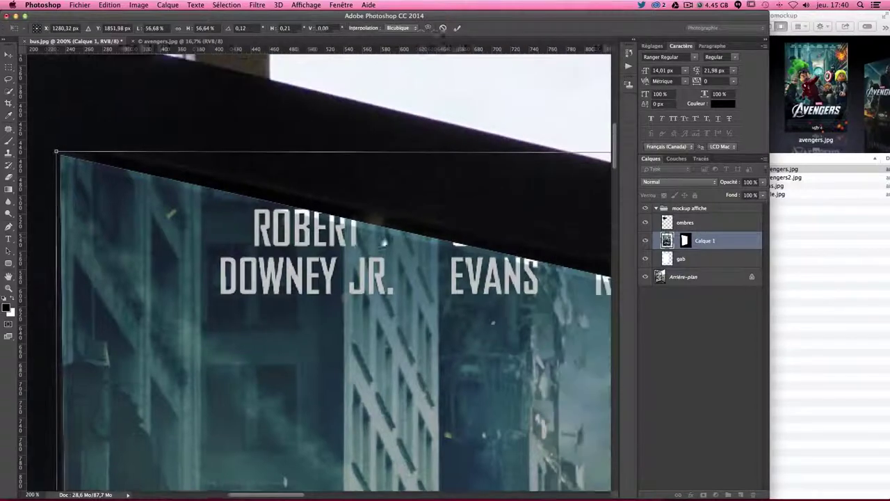
Distort the poster by pulling its top-right handle onto the frame's inner corner.
scroll(348, 243, "left", 5)
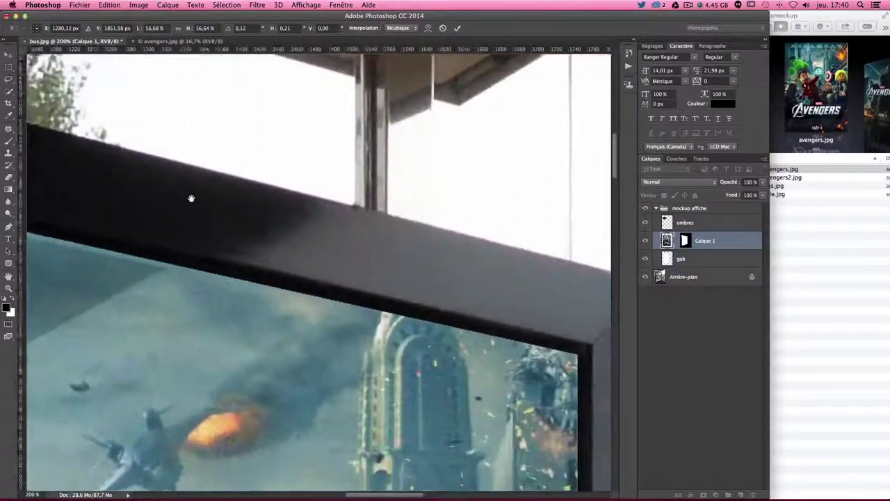
scroll(522, 216, "up", 5)
scroll(333, 314, "right", 5)
scroll(450, 260, "right", 5)
scroll(450, 259, "up", 2)
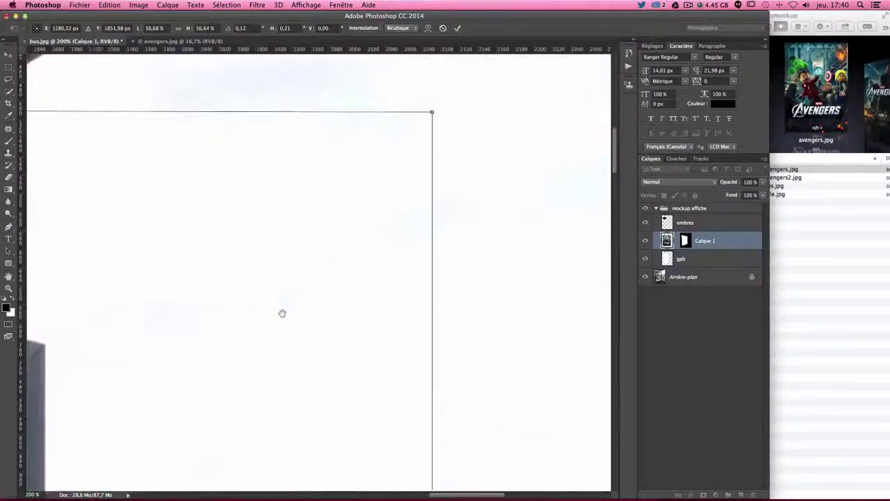
scroll(283, 312, "left", 2)
scroll(350, 294, "left", 2)
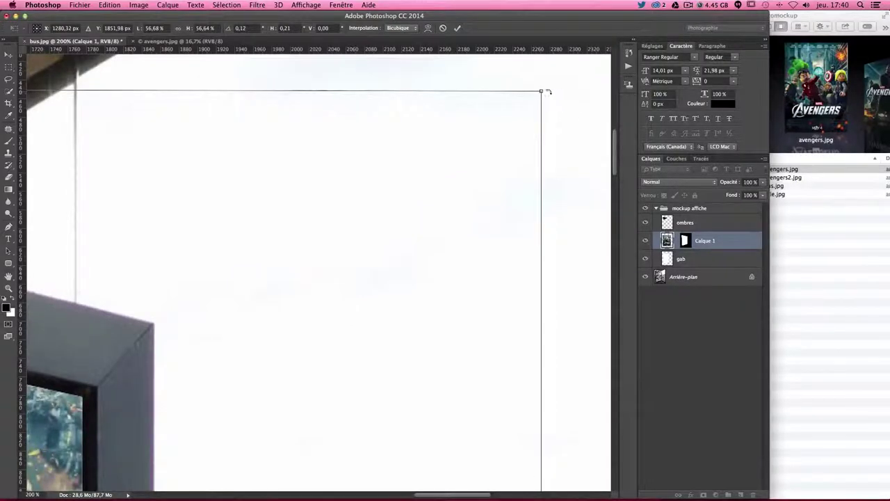
left_click_drag(542, 91, 87, 397)
Pan around the canvas to check the distorted poster's edges against the frame.
scroll(85, 395, "down", 10)
scroll(85, 395, "left", 10)
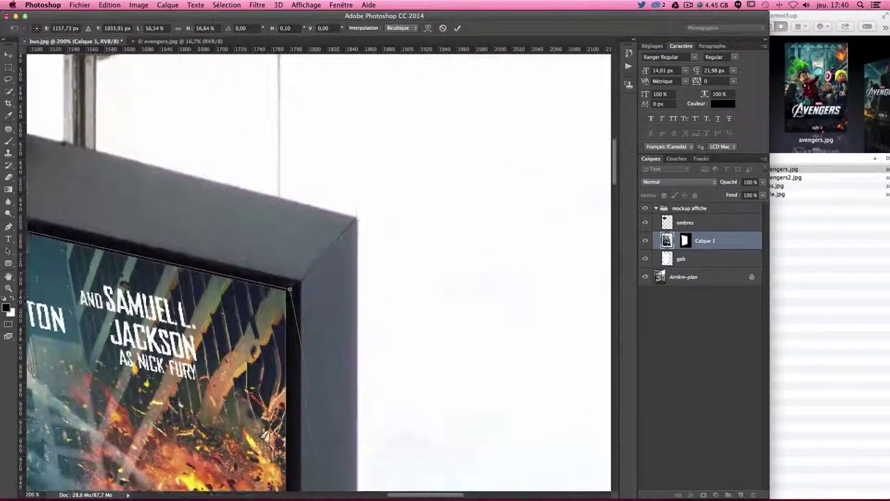
scroll(294, 210, "left", 5)
scroll(295, 209, "left", 3)
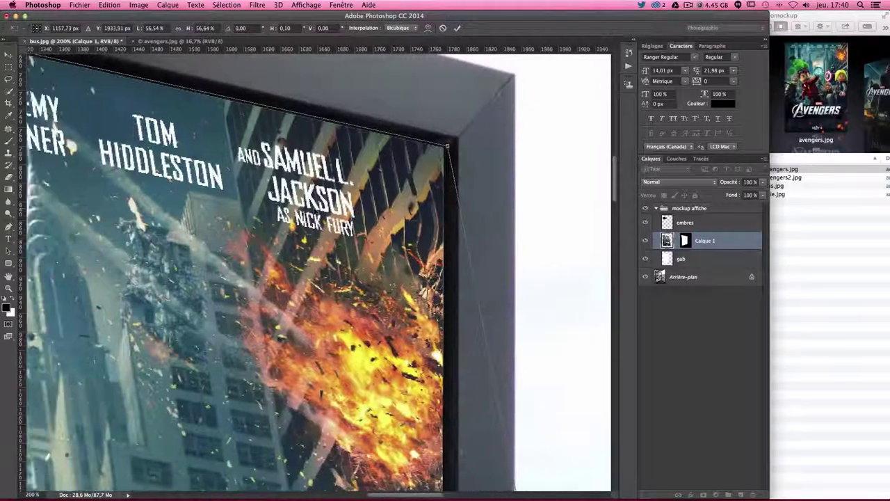
scroll(319, 271, "up", 4)
scroll(320, 271, "left", 6)
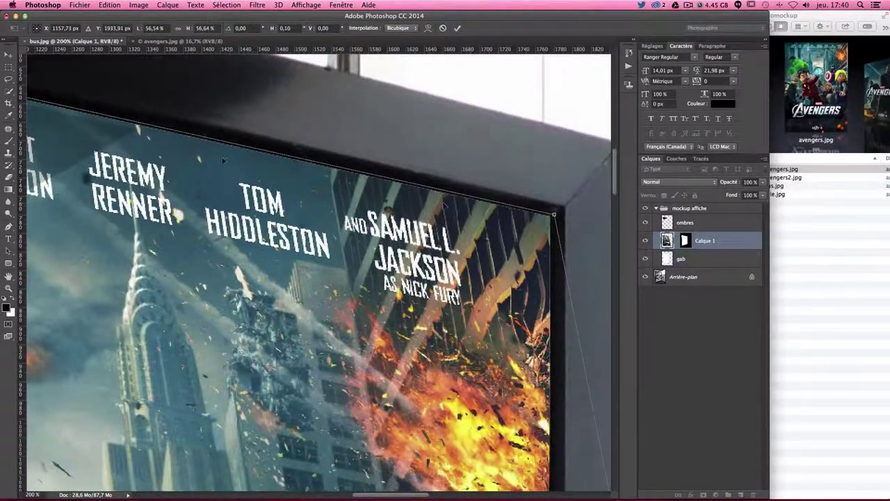
scroll(223, 162, "left", 7)
scroll(222, 161, "right", 3)
scroll(223, 162, "left", 2)
scroll(447, 226, "down", 10)
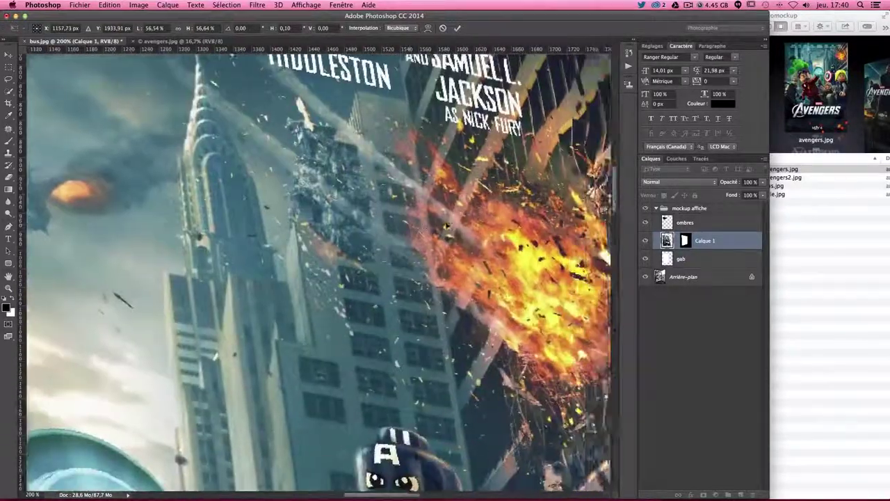
scroll(447, 226, "up", 5)
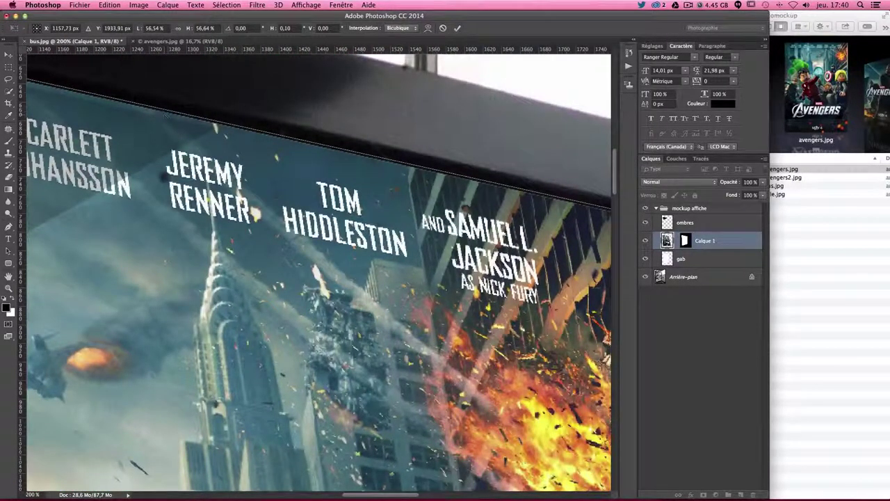
scroll(597, 218, "down", 3)
scroll(597, 218, "right", 3)
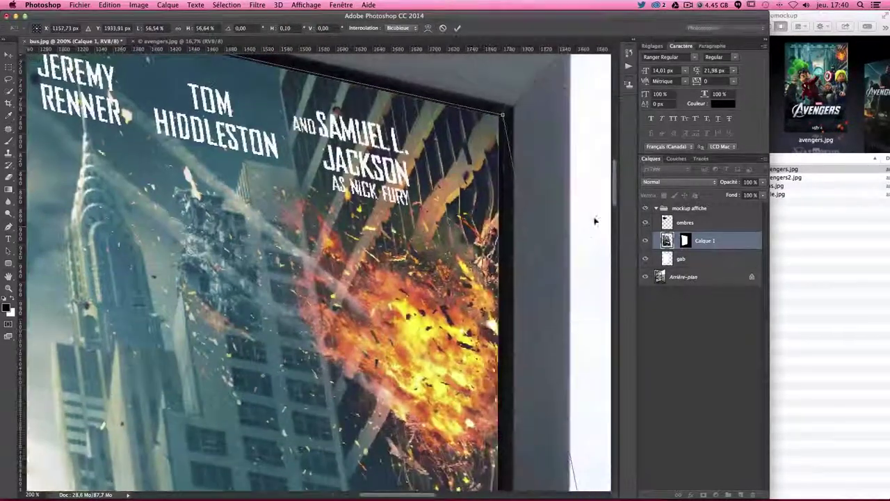
scroll(594, 219, "down", 10)
scroll(579, 235, "down", 10)
scroll(579, 235, "down", 10)
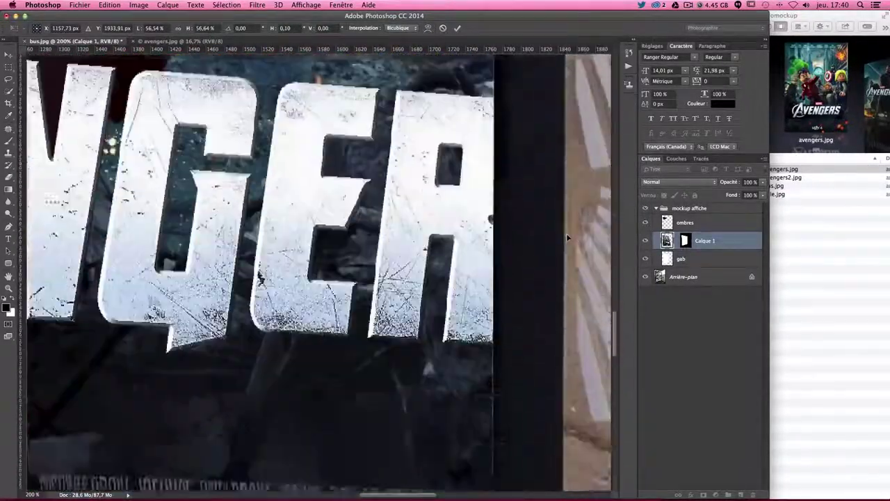
scroll(566, 233, "down", 5)
scroll(562, 237, "down", 5)
scroll(562, 237, "right", 3)
scroll(562, 236, "down", 5)
scroll(562, 237, "right", 2)
Pull the poster's bottom-right handle toward the frame's inner corner.
scroll(563, 235, "down", 5)
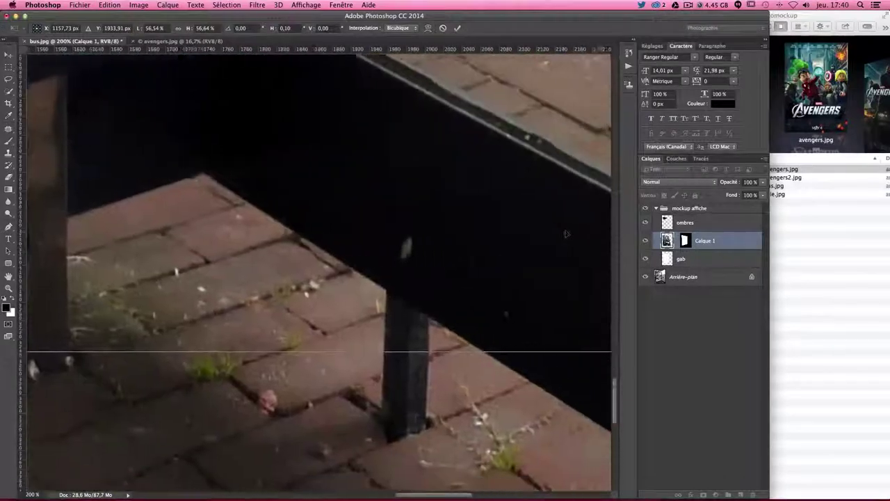
scroll(563, 233, "right", 3)
scroll(563, 229, "up", 3)
scroll(566, 385, "up", 1)
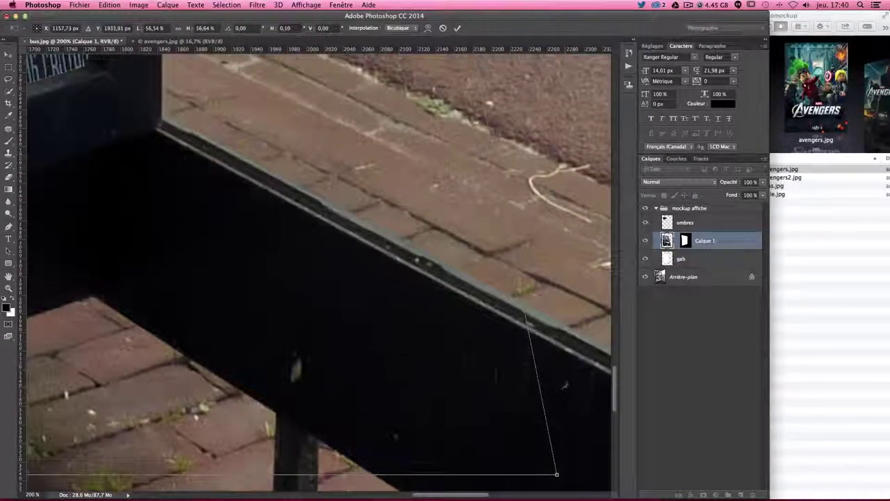
left_click_drag(556, 477, 110, 97)
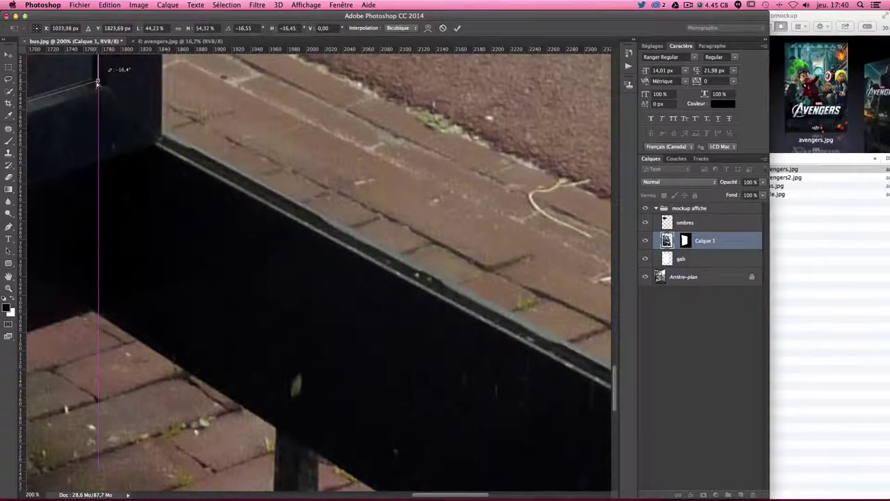
Fine-tune the lower-right corner onto the frame edge, leaving 44.10% × 54.31% scale.
scroll(97, 82, "left", 5)
scroll(97, 82, "up", 5)
scroll(98, 82, "up", 2)
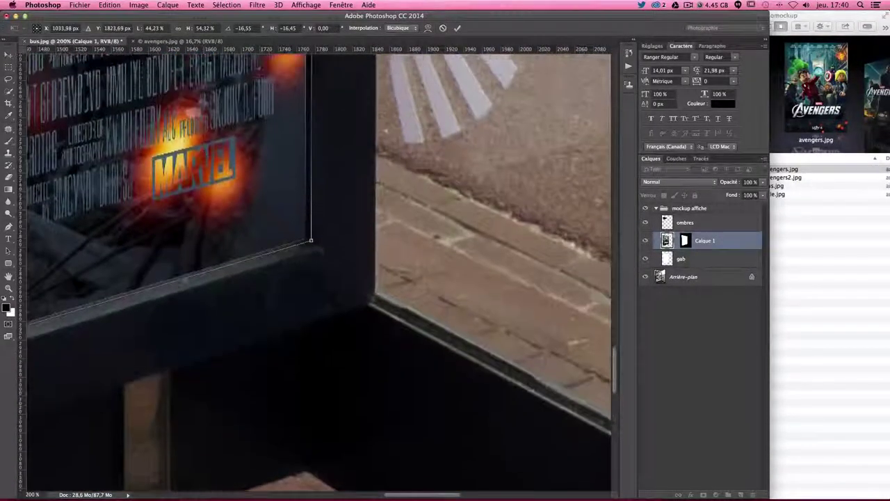
left_click_drag(311, 242, 307, 242)
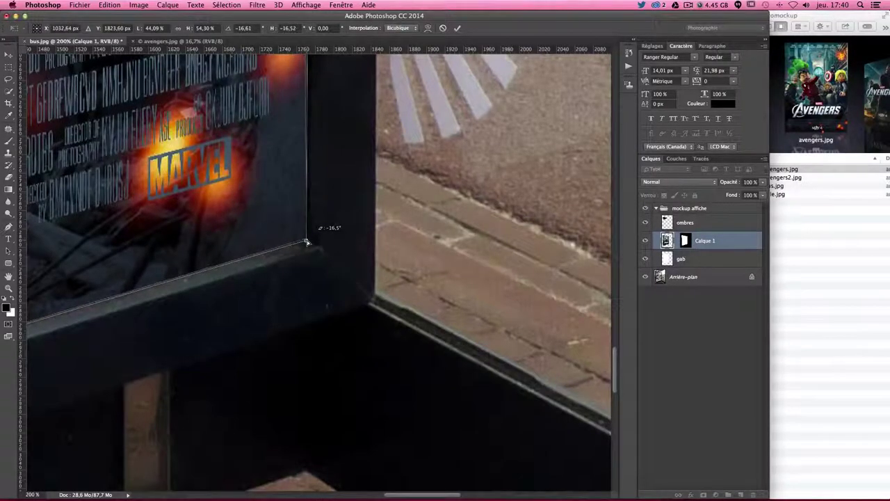
left_click_drag(307, 242, 307, 242)
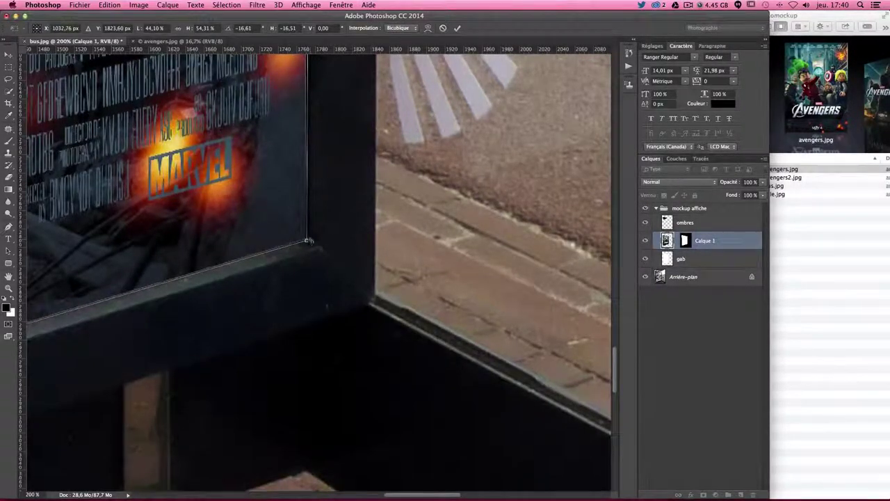
scroll(308, 240, "up", 5)
scroll(308, 240, "up", 5)
scroll(308, 240, "down", 10)
scroll(311, 238, "down", 5)
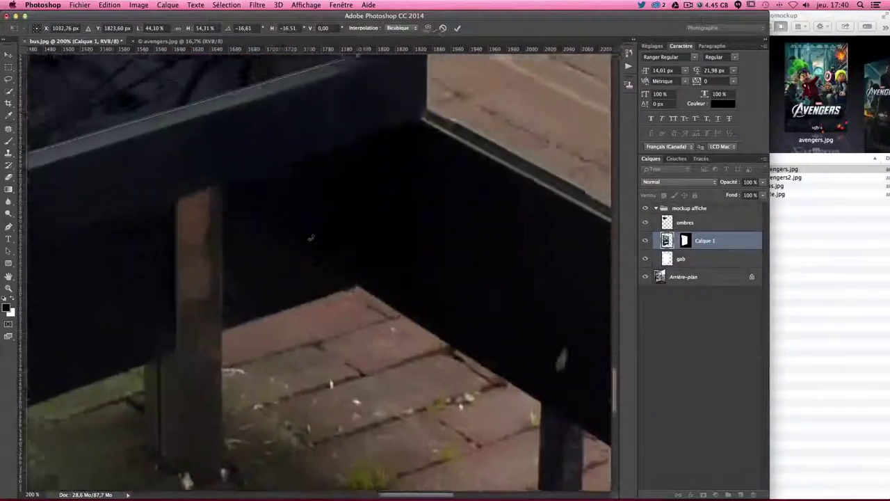
scroll(310, 236, "up", 5)
scroll(308, 240, "left", 10)
scroll(308, 240, "left", 10)
scroll(308, 240, "left", 10)
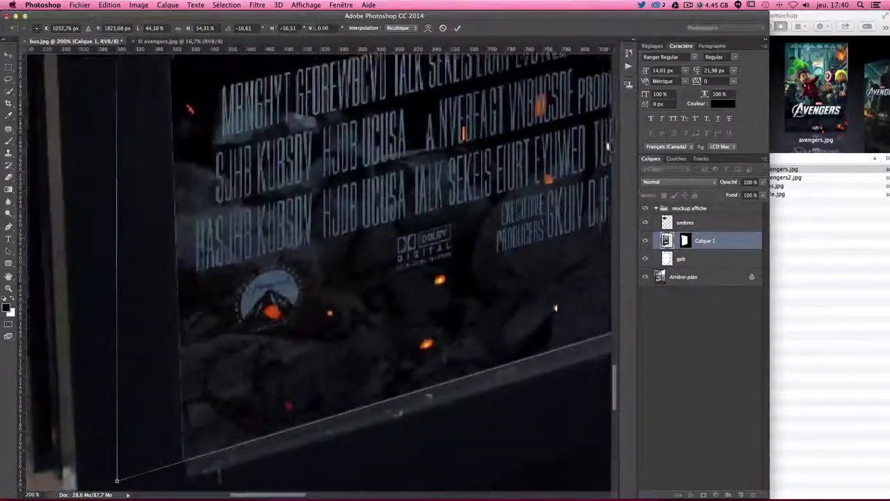
scroll(306, 240, "left", 10)
scroll(340, 359, "down", 5)
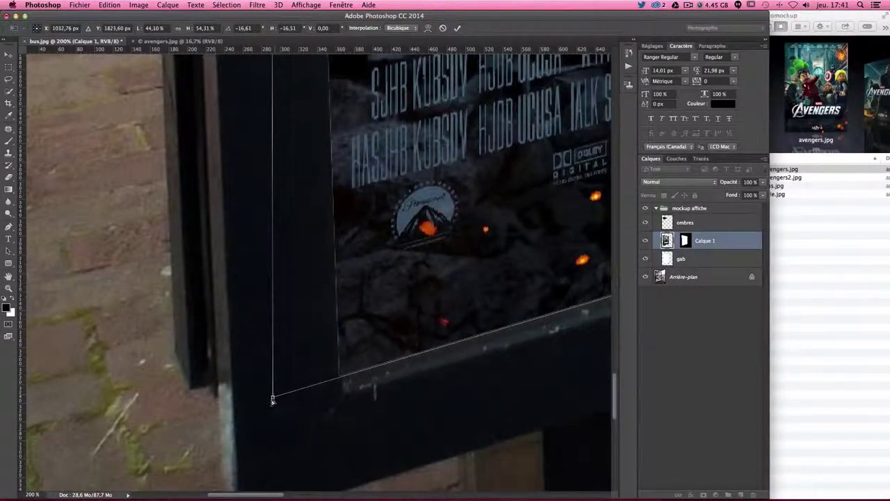
Cmd-drag the poster's bottom-left and top-left corners onto the ad frame's inner corners.
mouse_move(273, 400)
left_mouse_down()
mouse_move(318, 388)
mouse_move(332, 373)
mouse_move(341, 379)
mouse_move(336, 386)
left_mouse_up()
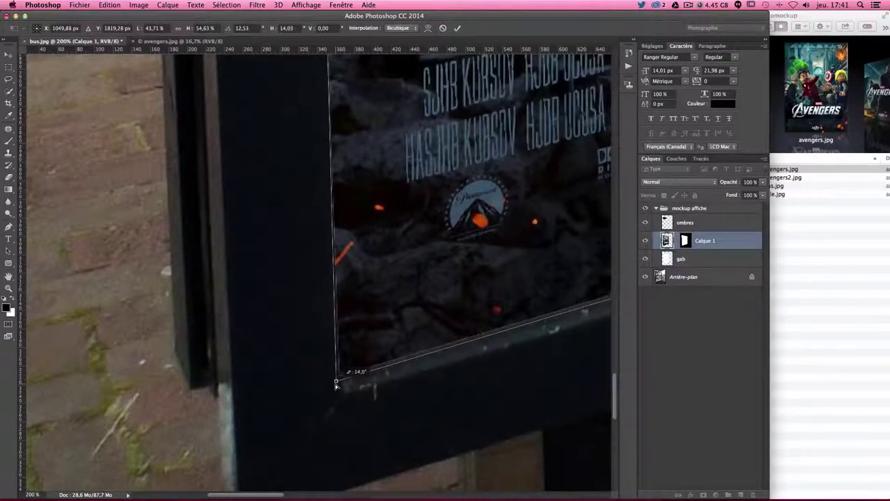
scroll(337, 381, "up", 10)
scroll(336, 381, "up", 10)
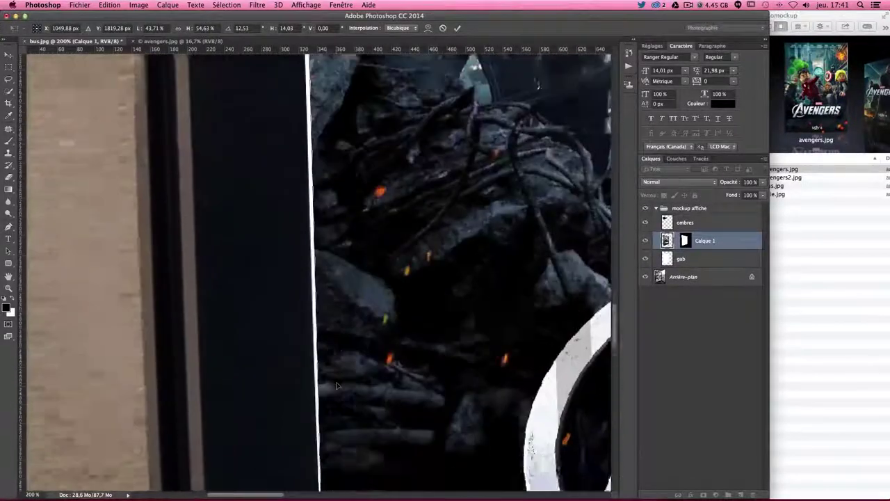
scroll(337, 381, "up", 3)
scroll(336, 381, "up", 2)
scroll(299, 276, "up", 5)
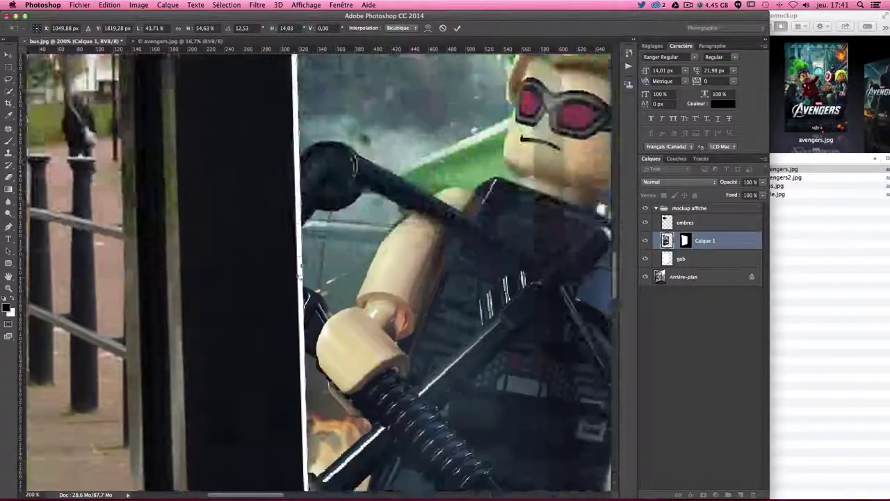
scroll(299, 279, "up", 10)
scroll(298, 279, "up", 10)
scroll(298, 280, "up", 5)
scroll(297, 280, "up", 10)
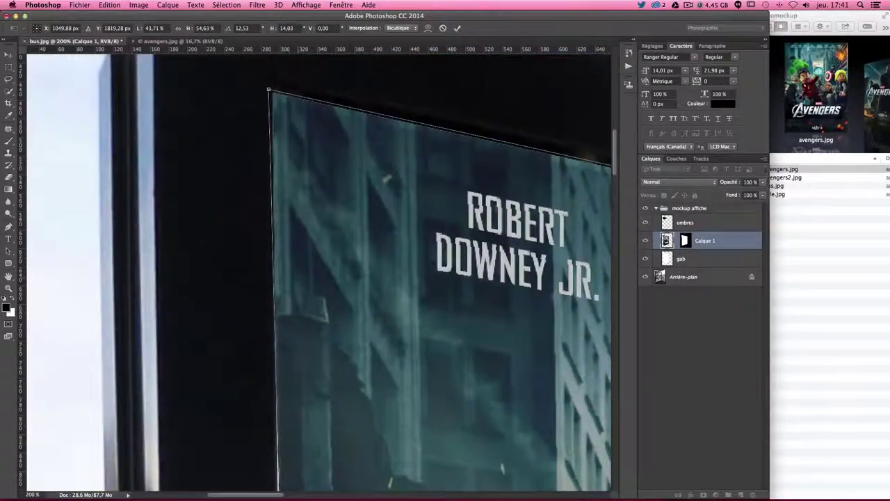
left_click_drag(269, 91, 264, 90)
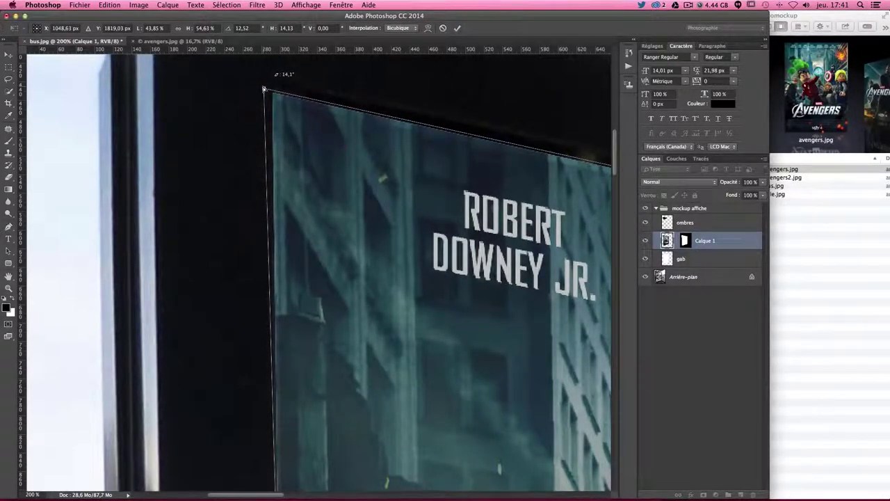
Nudge the bottom-left corner slightly left to sit exactly on the frame corner.
scroll(306, 195, "down", 5)
scroll(328, 244, "down", 10)
scroll(328, 244, "down", 10)
scroll(328, 244, "down", 5)
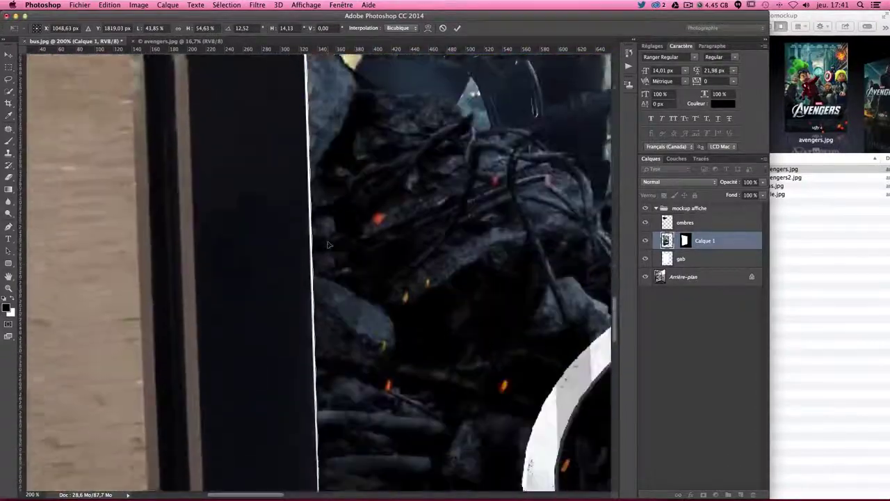
scroll(328, 244, "down", 5)
scroll(333, 250, "down", 10)
scroll(341, 258, "down", 10)
scroll(347, 263, "down", 5)
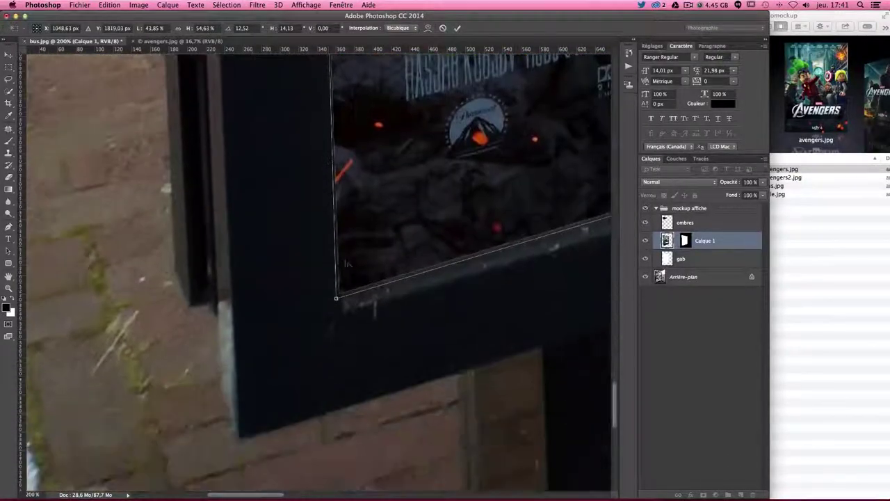
left_click_drag(335, 301, 332, 300)
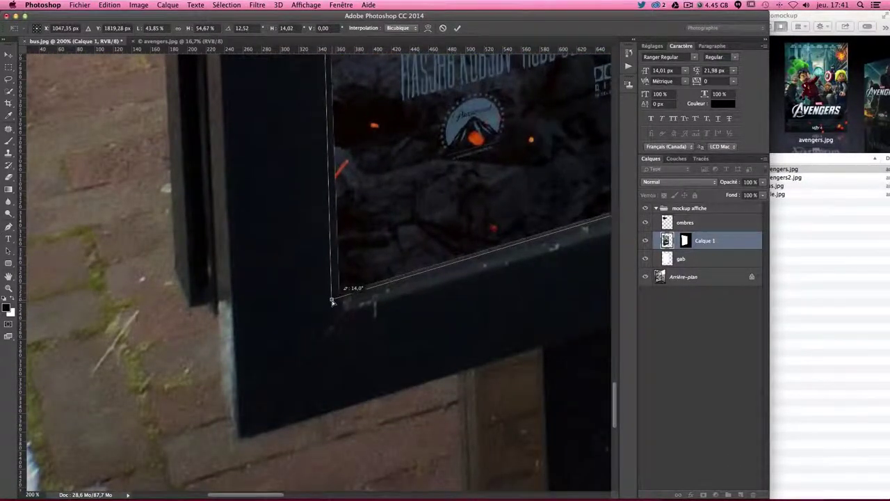
Fine-tune the top-left corner and pan along the left edge to check the perspective fit.
scroll(331, 301, "up", 3)
scroll(331, 302, "up", 10)
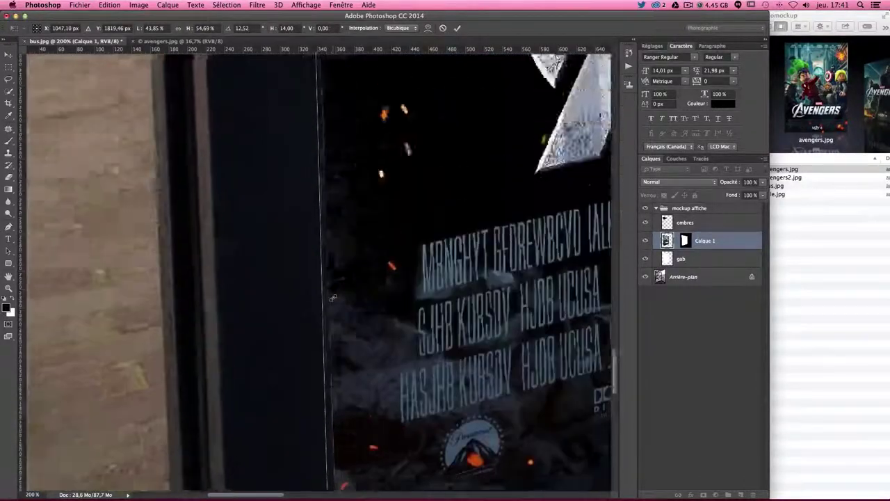
scroll(331, 302, "up", 10)
scroll(331, 301, "up", 5)
scroll(333, 295, "up", 5)
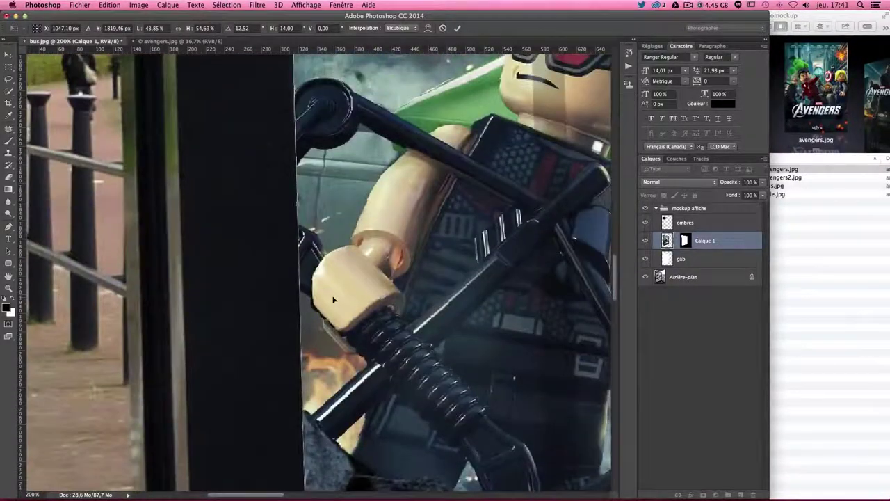
scroll(333, 295, "up", 5)
scroll(313, 208, "up", 5)
scroll(302, 170, "up", 5)
scroll(302, 170, "up", 5)
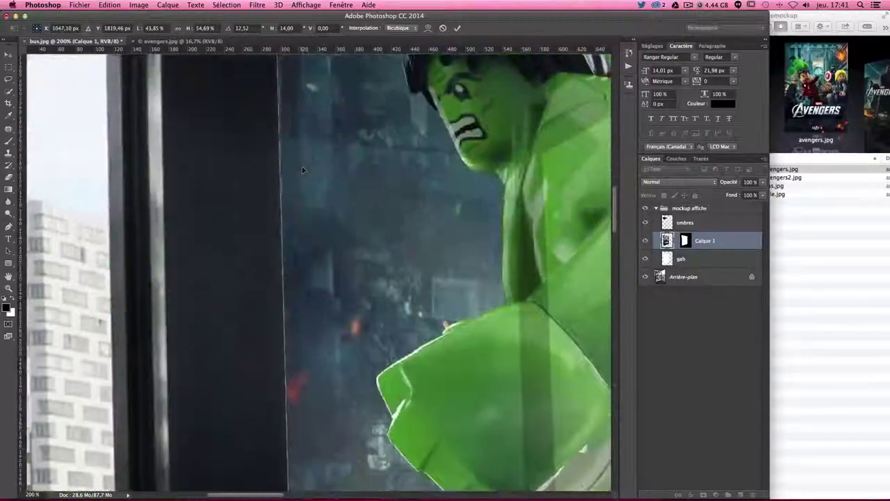
scroll(303, 170, "up", 5)
scroll(303, 170, "up", 5)
scroll(303, 169, "up", 5)
scroll(302, 170, "right", 1)
scroll(260, 225, "down", 3)
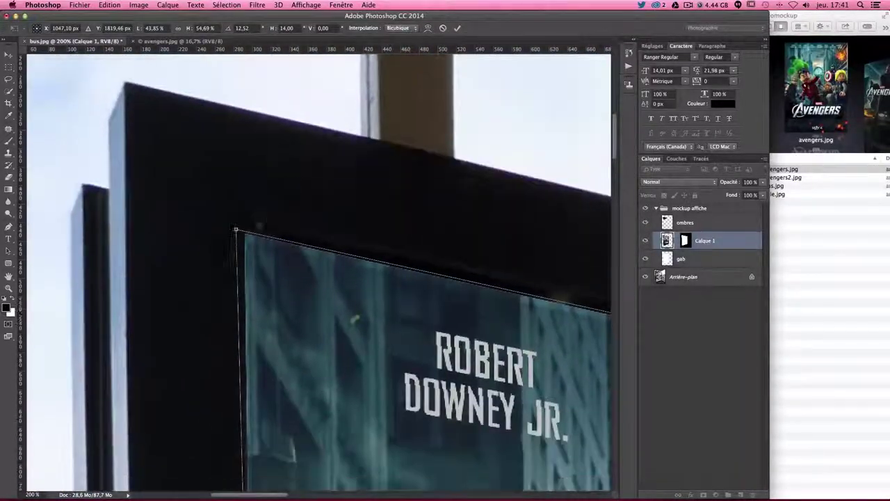
left_click_drag(235, 230, 233, 232)
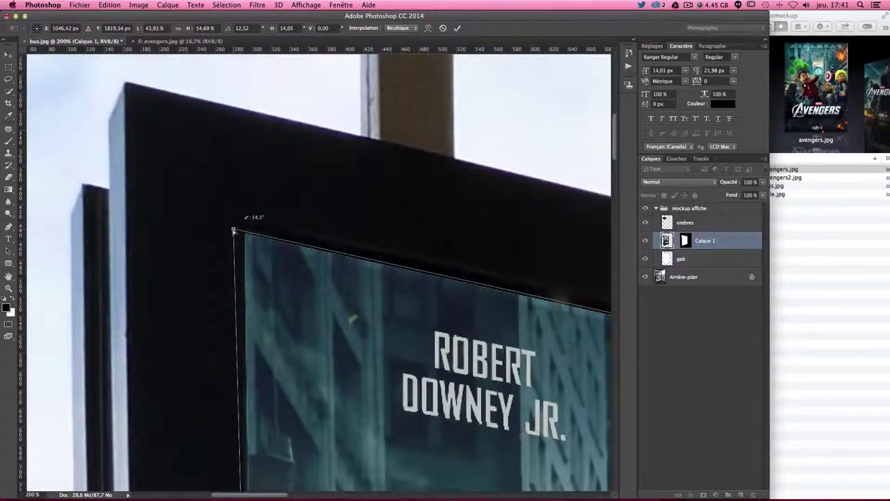
scroll(312, 244, "down", 5)
scroll(367, 256, "down", 3)
scroll(368, 256, "left", 2)
scroll(368, 256, "down", 10)
scroll(370, 256, "left", 2)
scroll(372, 256, "down", 10)
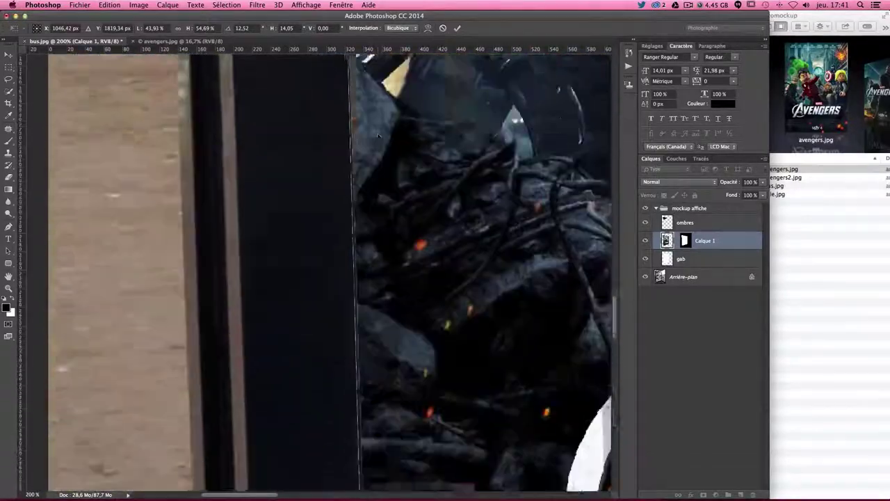
scroll(375, 256, "down", 5)
scroll(377, 257, "down", 3)
scroll(379, 256, "down", 10)
scroll(379, 236, "up", 3)
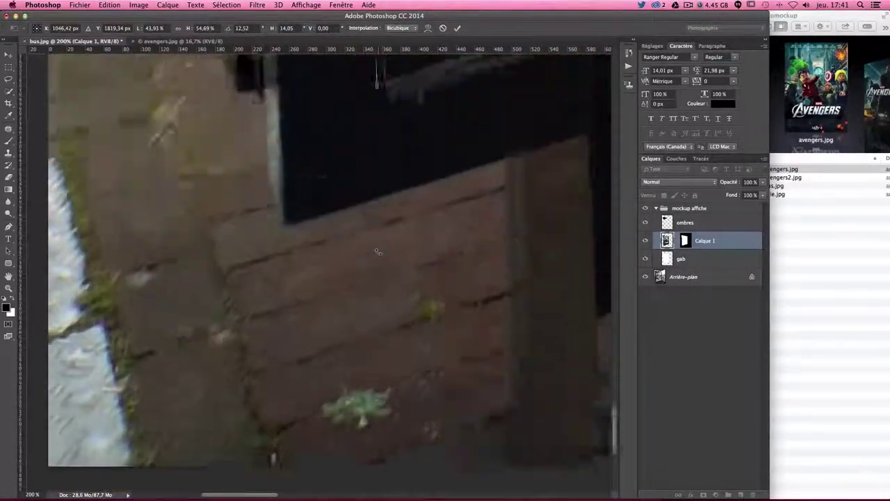
scroll(379, 222, "up", 4)
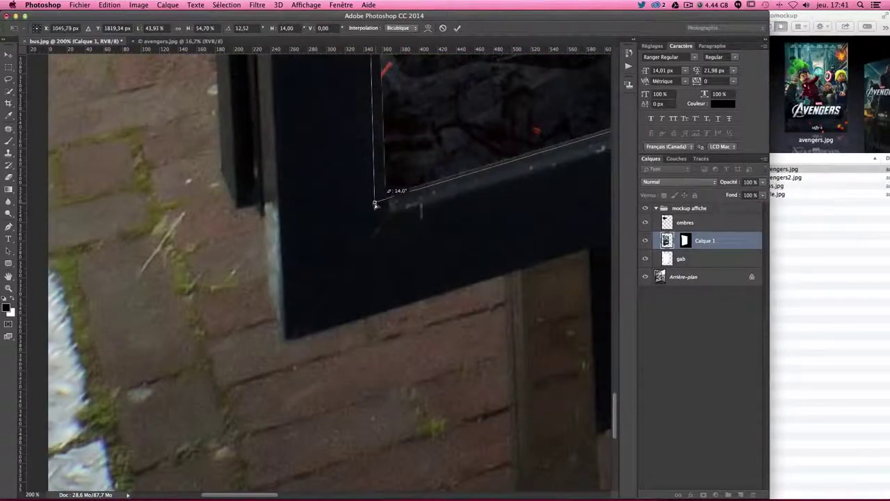
scroll(446, 220, "up", 5)
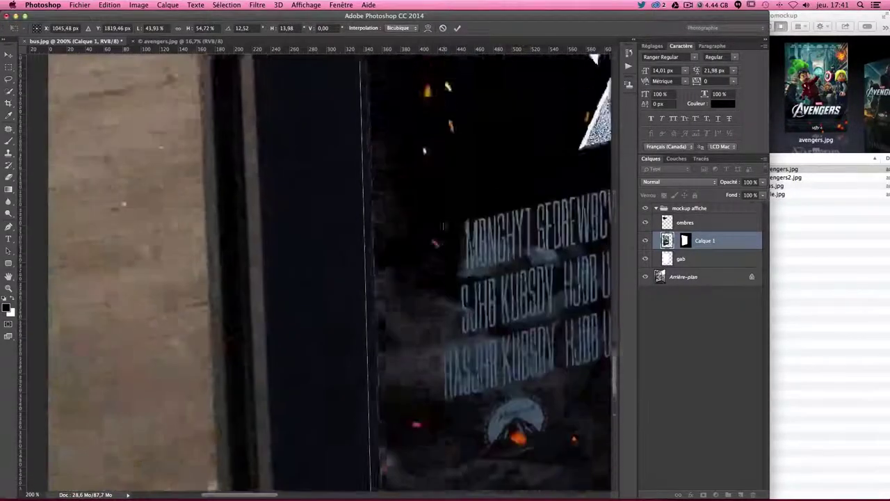
scroll(446, 222, "up", 5)
scroll(445, 224, "up", 5)
scroll(444, 226, "up", 5)
scroll(442, 222, "up", 5)
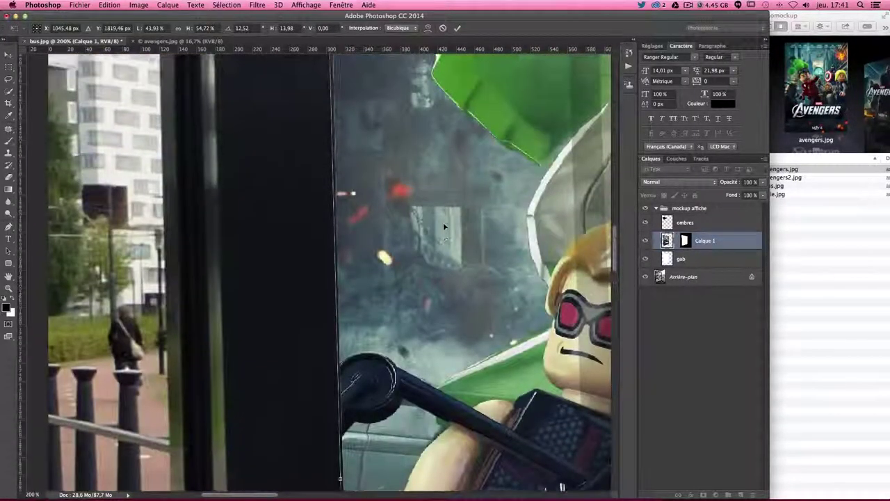
scroll(441, 221, "up", 3)
scroll(445, 223, "up", 5)
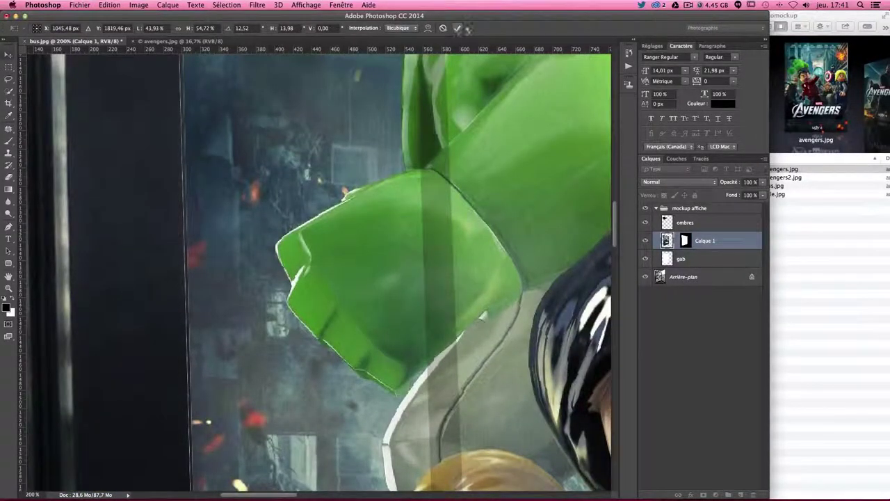
Commit the poster's free transform and zoom out to view the whole bus-shelter mockup.
left_click(456, 28)
key("super+minus")
key("super+minus")
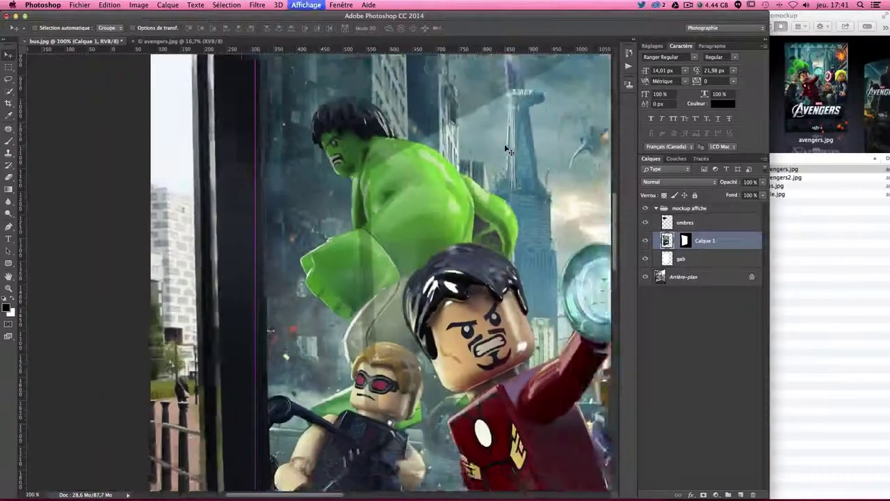
key("super+minus")
key("super+minus")
key("super+minus")
key("super+minus")
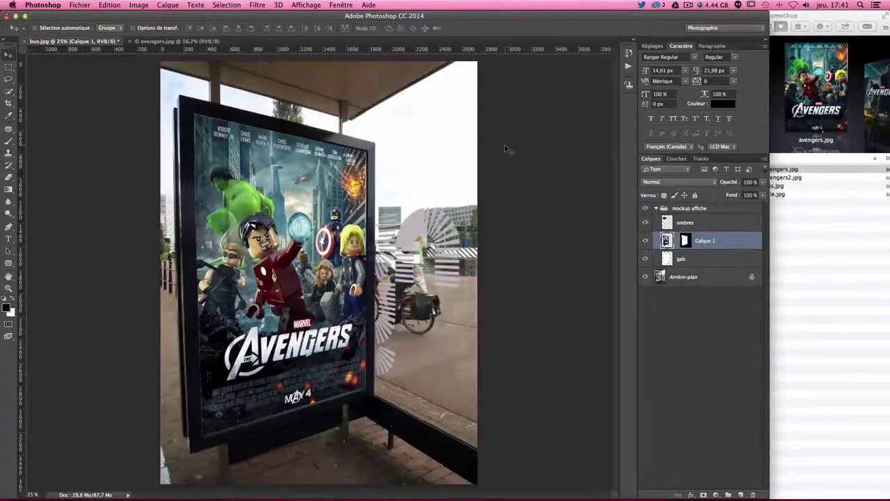
key("super+plus")
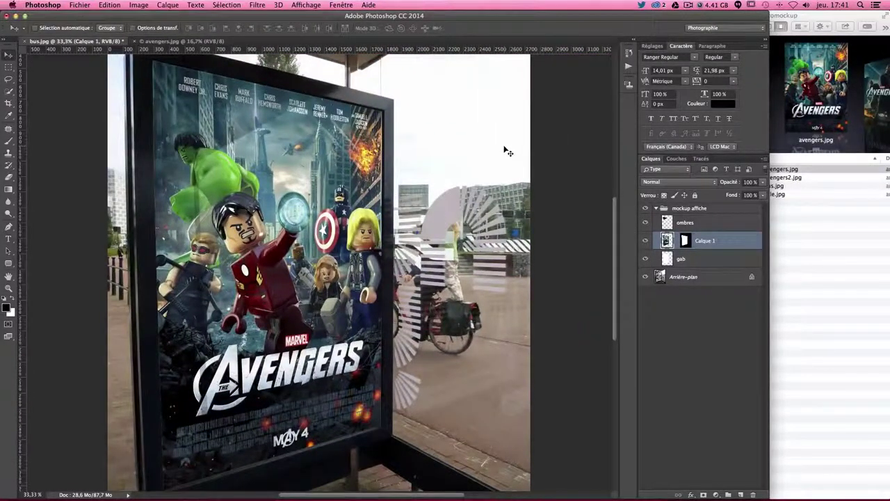
scroll(416, 234, "left", 5)
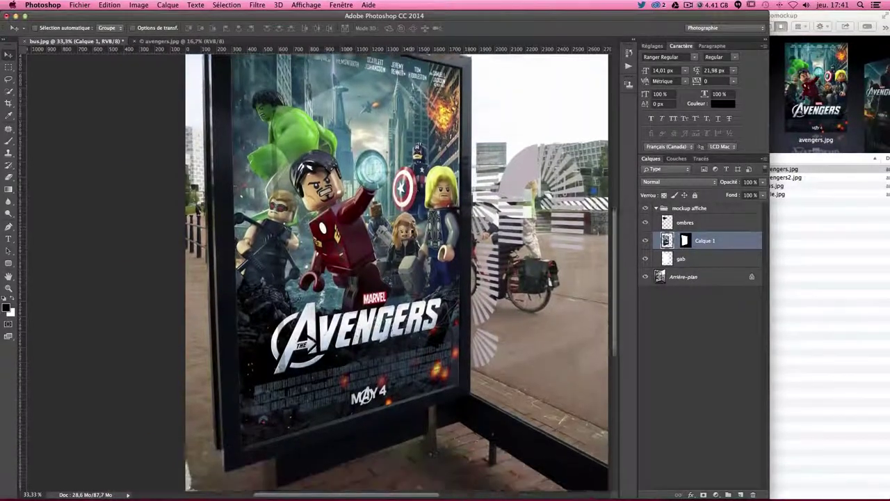
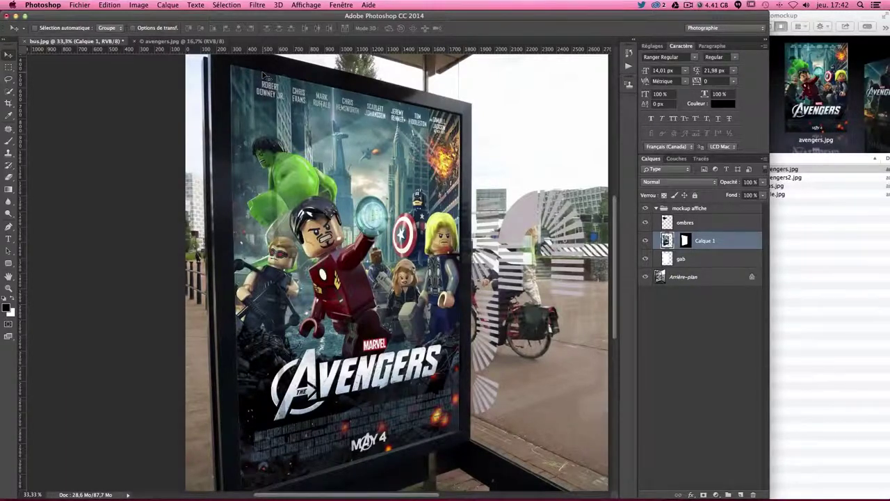
Zoom in and toggle the poster layer on and off to compare it with the placeholder.
key("super+plus")
key("super+plus")
key("super+plus")
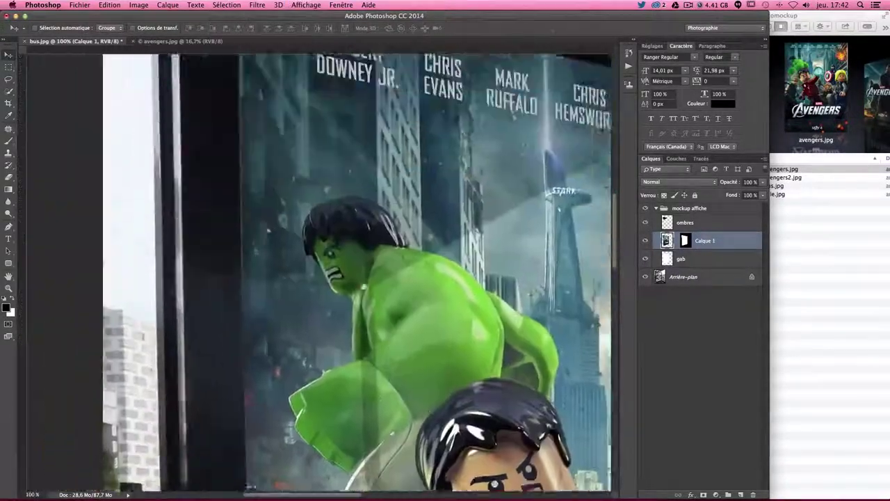
key("super+r")
scroll(490, 212, "up", 5)
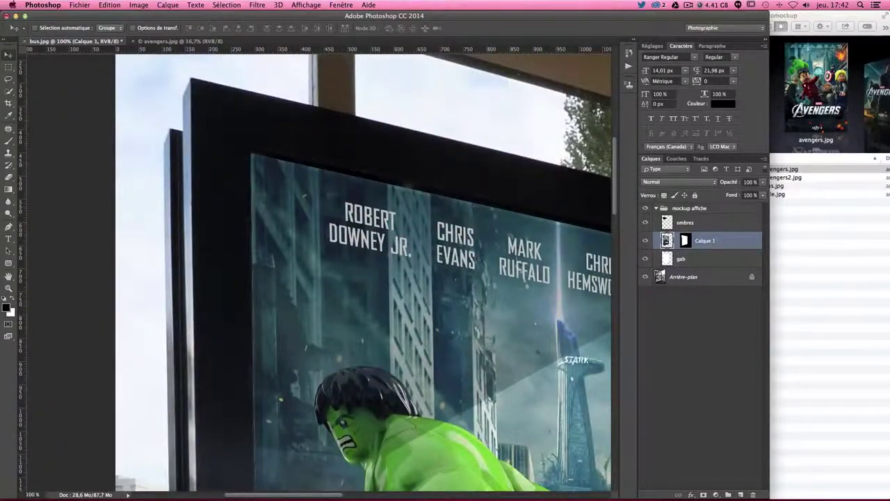
left_click(646, 241)
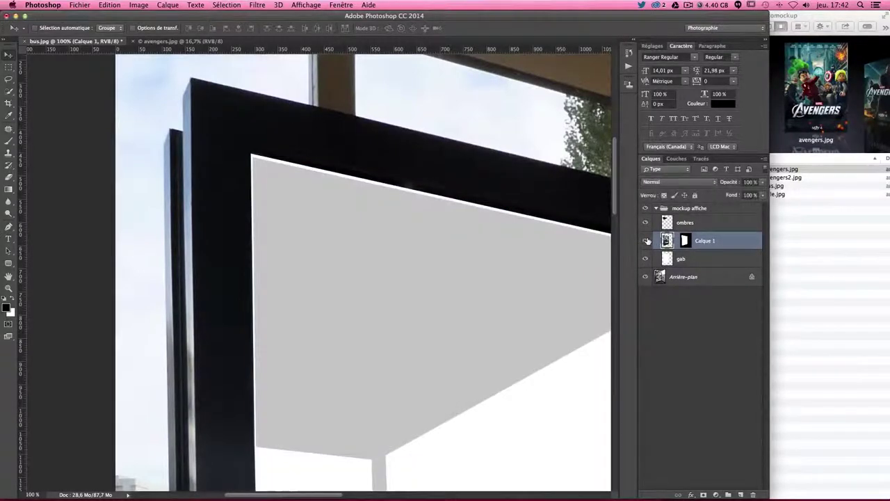
left_click(646, 241)
left_click(646, 241)
left_click(646, 240)
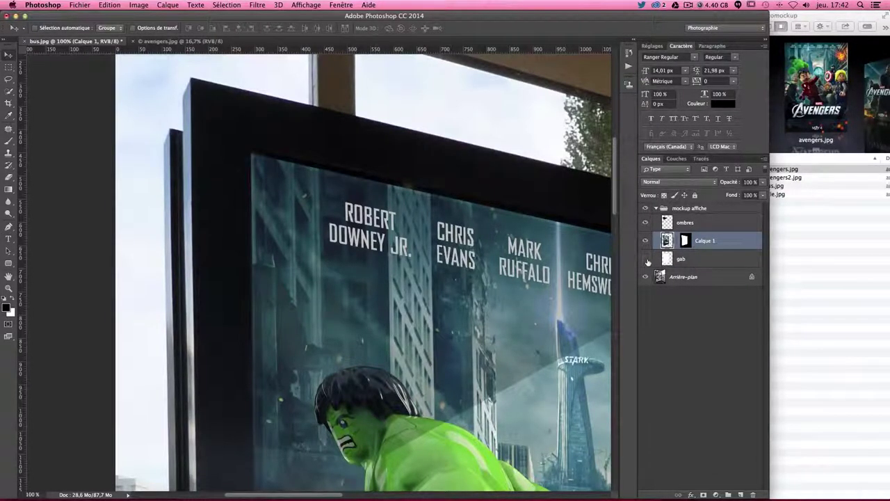
Hide the gab template layer and make it the active layer.
left_click(645, 258)
scroll(557, 259, "down", 5)
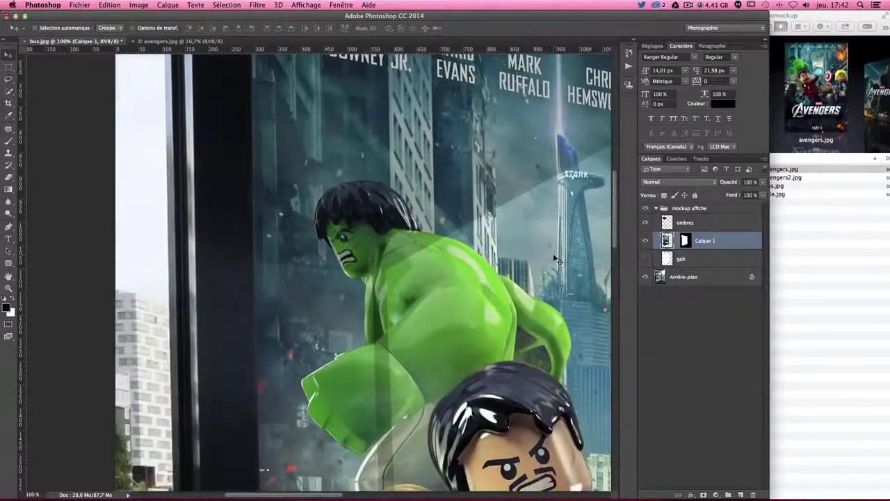
left_click(700, 259)
scroll(454, 217, "up", 2)
scroll(452, 214, "up", 3)
scroll(457, 218, "up", 3)
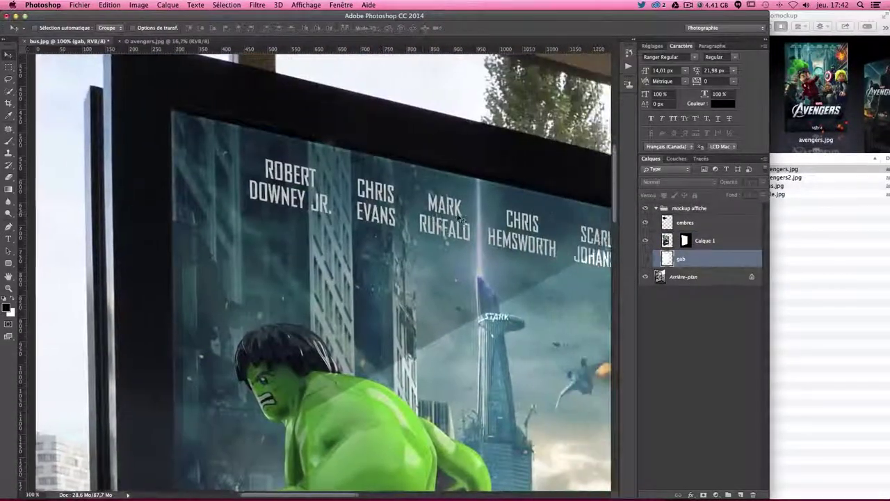
scroll(461, 219, "right", 5)
scroll(458, 219, "down", 2)
scroll(459, 218, "up", 3)
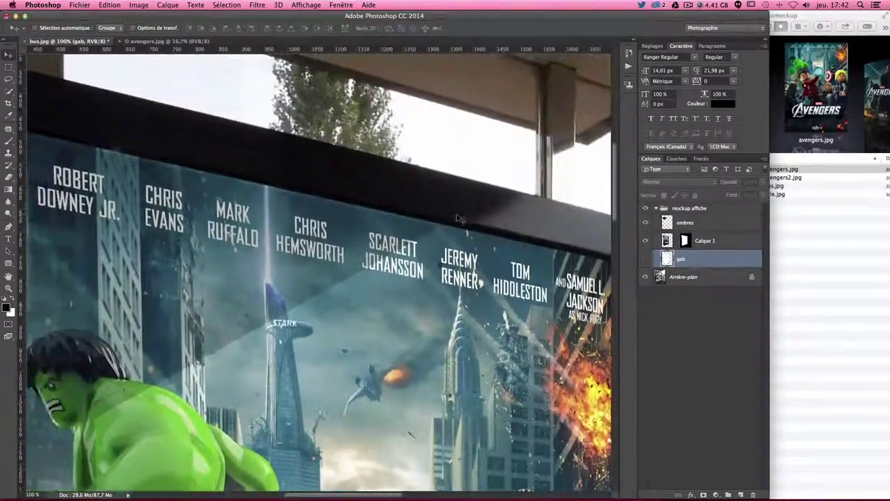
scroll(459, 218, "left", 2)
scroll(459, 218, "left", 4)
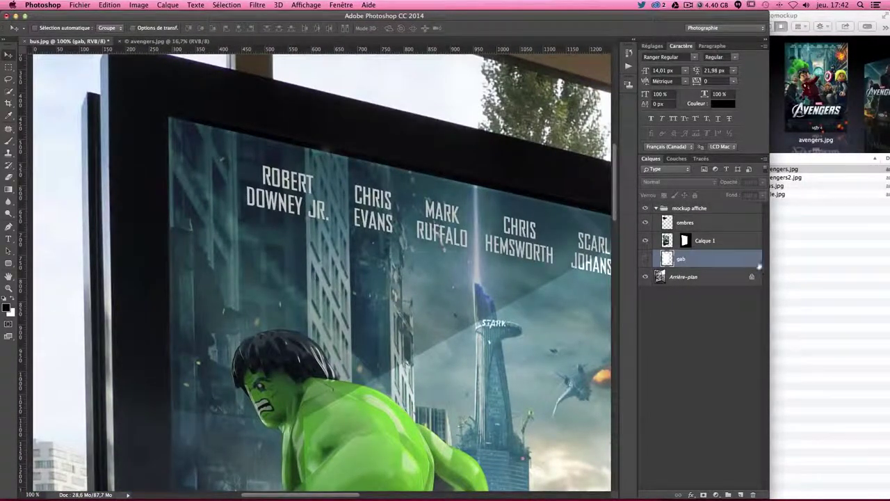
Rename the Calque 1 poster layer to 'affiche1'.
left_click(735, 243)
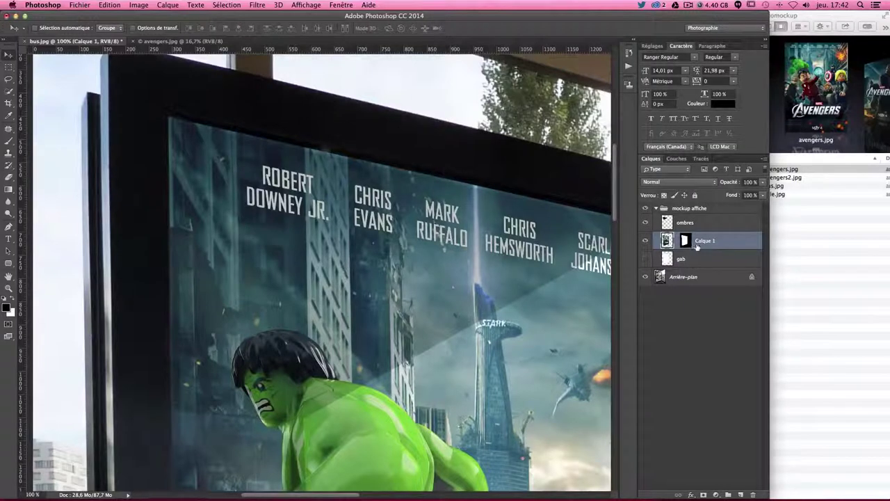
double_click(699, 241)
type("affiche1")
key("Return")
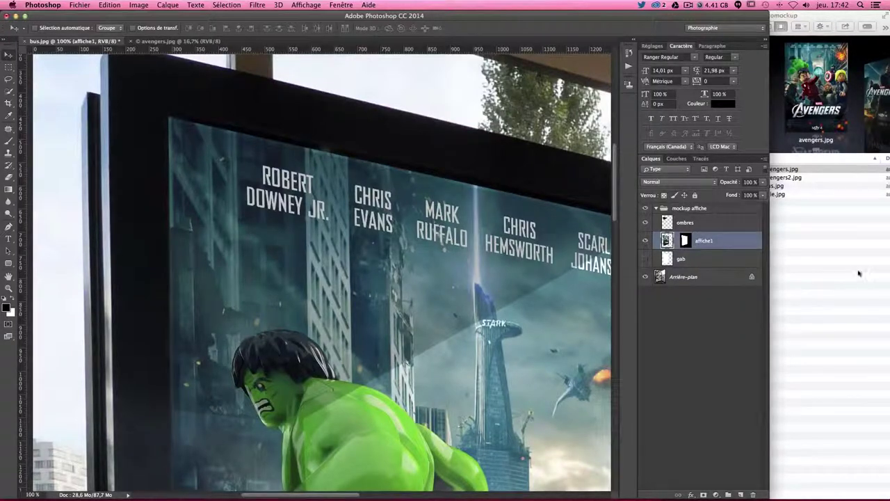
Apply an inner shadow to affiche1: angle 90°, distance 0 px, size 50 px.
double_click(729, 244)
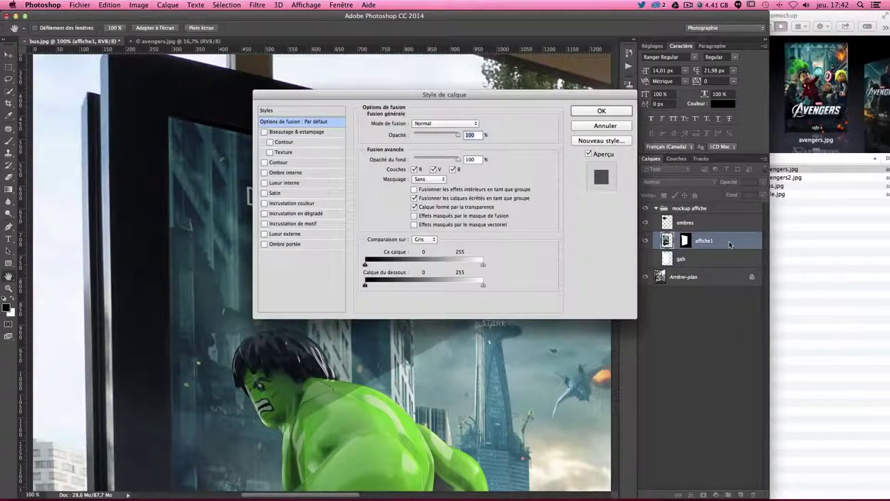
left_click(288, 172)
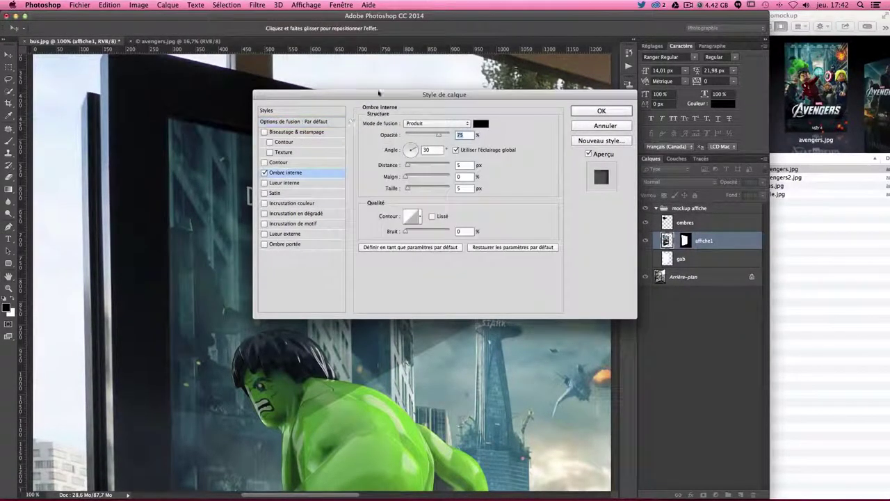
left_click_drag(381, 94, 467, 246)
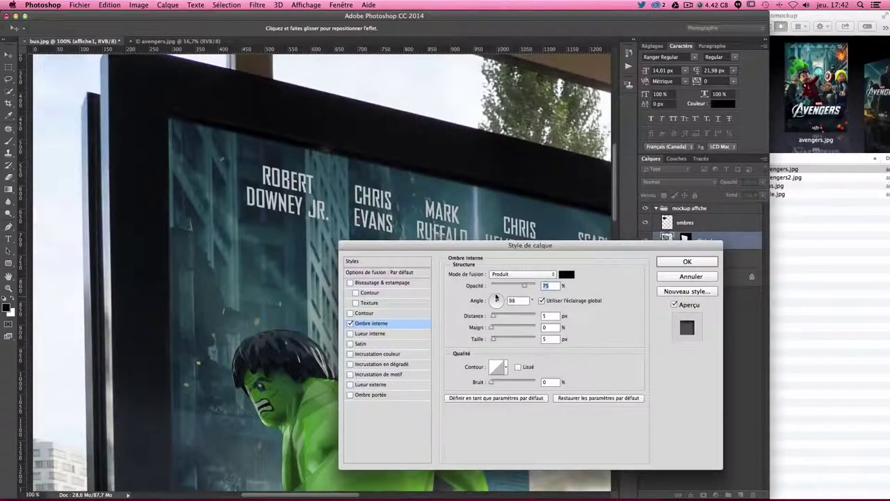
left_click(523, 299)
type("9")
type("0")
key("super+minus")
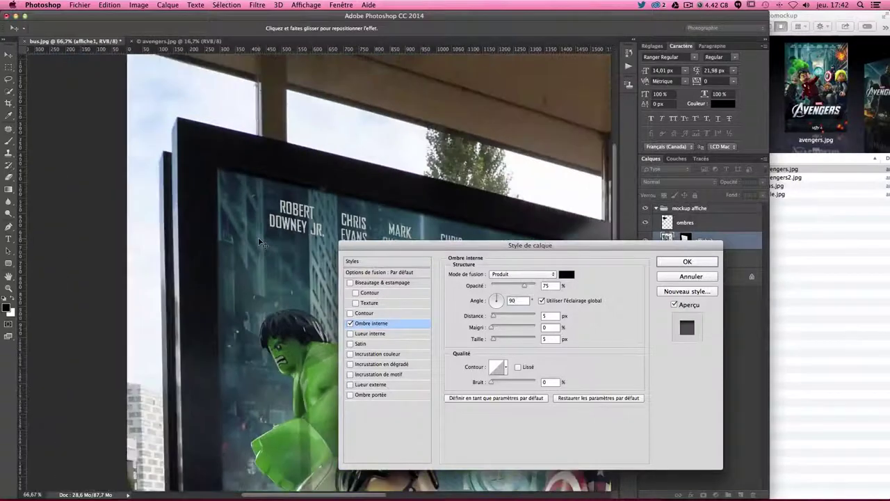
scroll(261, 241, "down", 5)
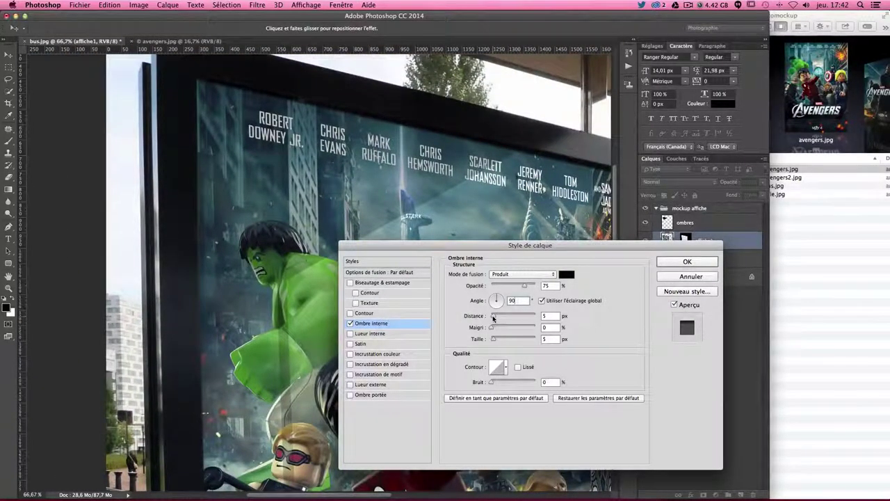
mouse_move(492, 317)
left_mouse_down()
mouse_move(474, 318)
mouse_move(502, 341)
left_mouse_up()
type("0")
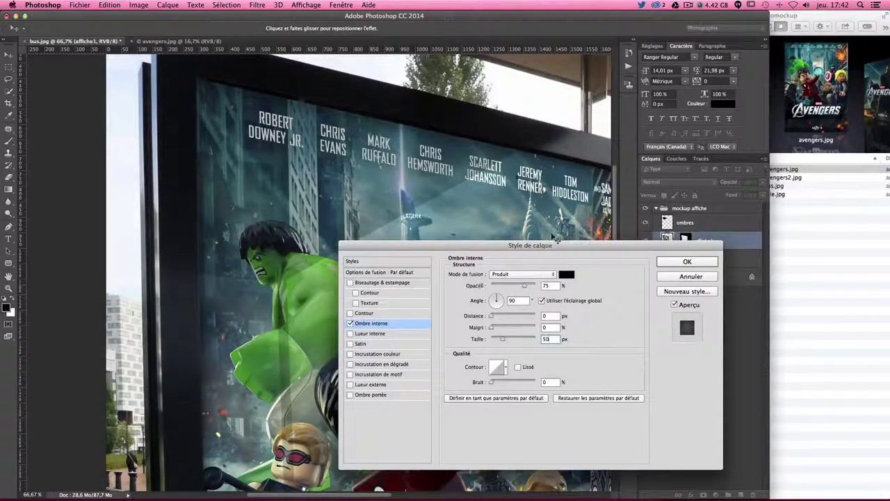
left_click_drag(524, 285, 534, 287)
key("Return")
Zoom out to 50% and undo/redo to compare the poster with and without the inner shadow.
key("super+minus")
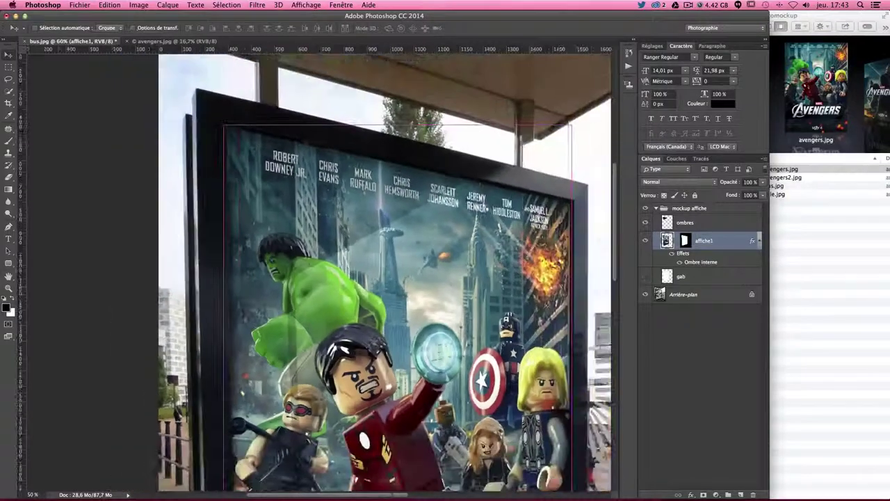
scroll(518, 294, "down", 5)
scroll(518, 293, "right", 2)
scroll(518, 293, "up", 1)
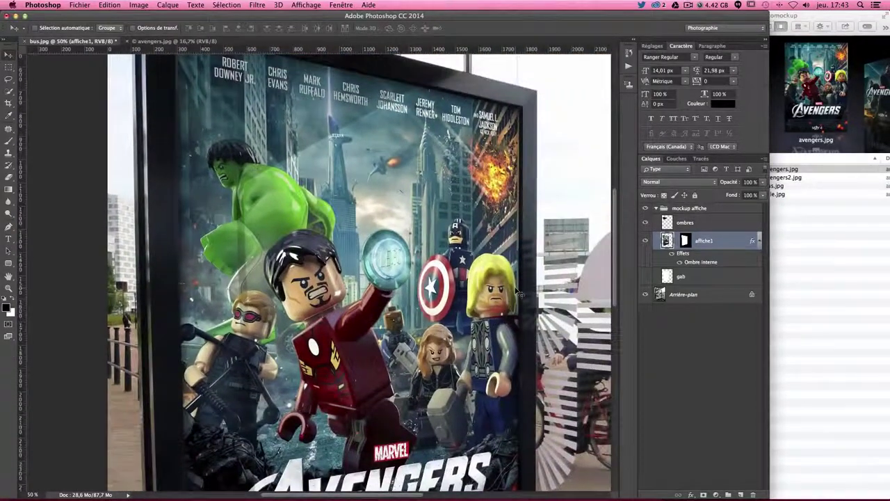
scroll(518, 294, "up", 2)
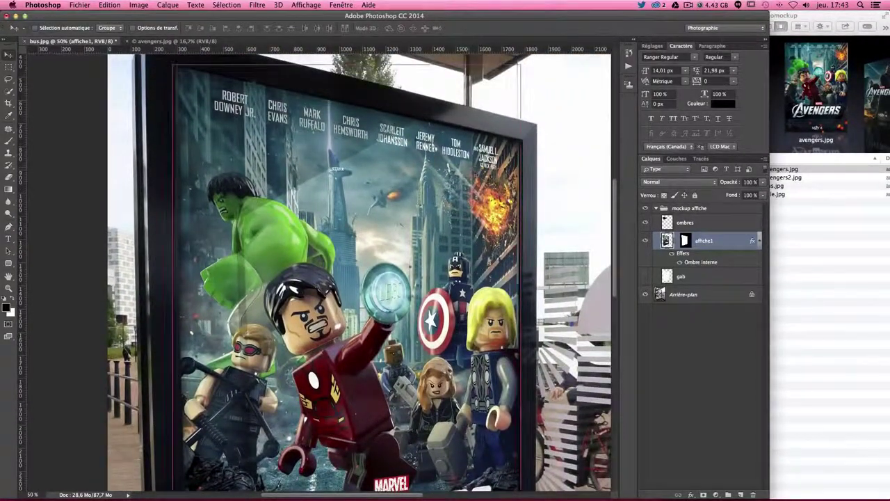
key("super+z")
key("super+z")
key("super+z")
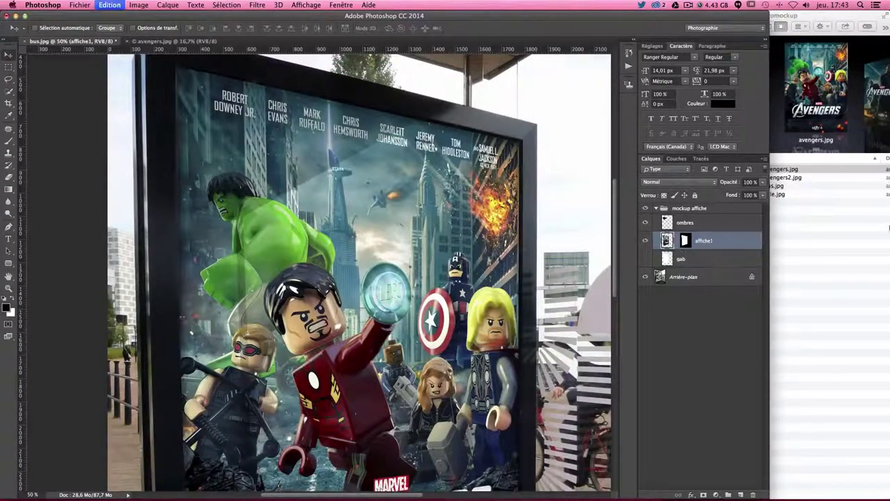
key("super+z")
key("super+z")
key("super+z")
key("super+z")
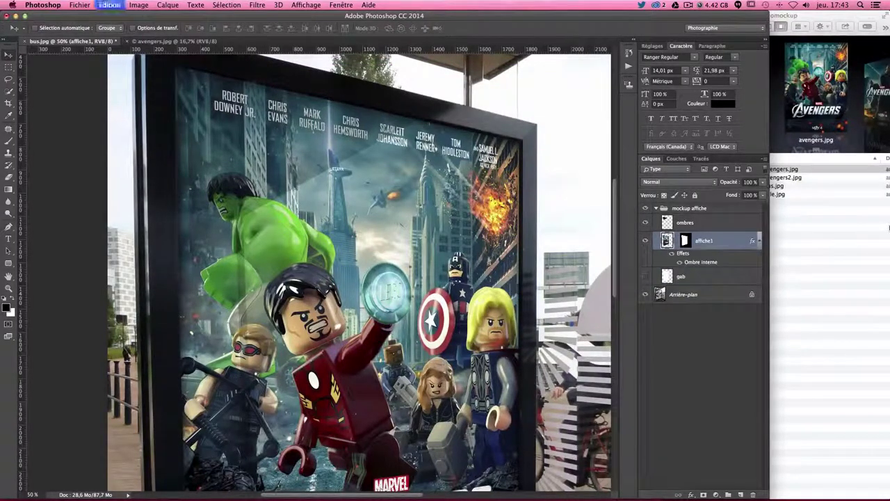
key("super+z")
key("super+z")
key("super+z")
key("super+z")
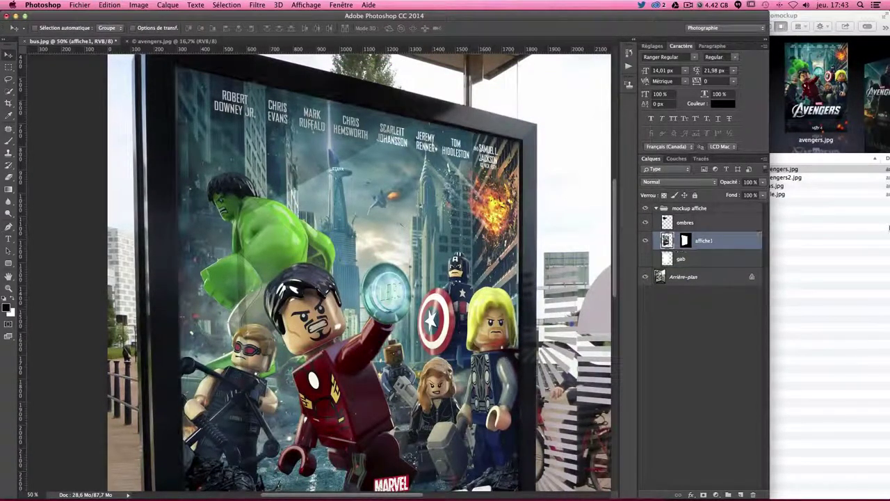
key("super+z")
key("super+z")
key("super+z")
key("super+z")
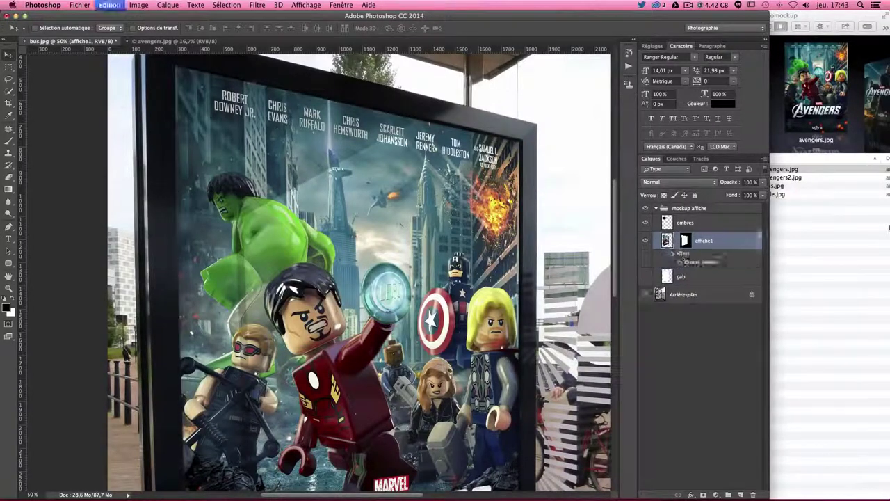
key("super+z")
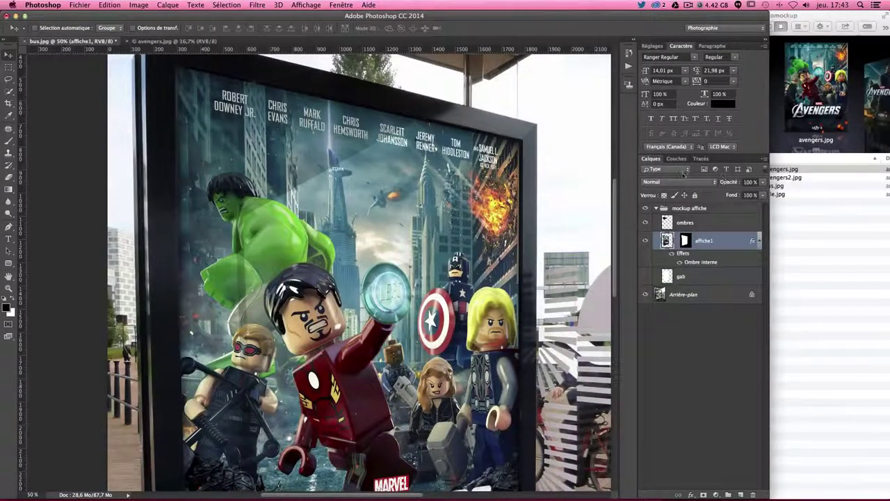
Toggle the ombres shadow layer repeatedly to compare, leaving it visible.
scroll(618, 299, "down", 5)
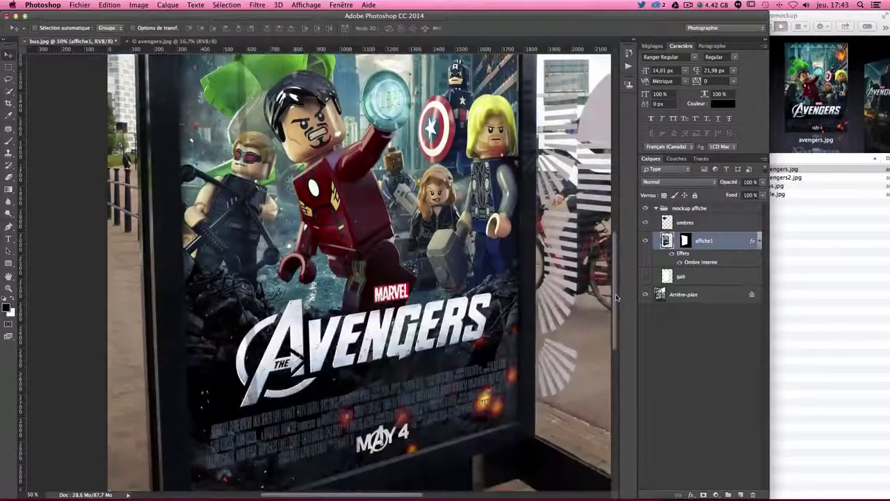
scroll(617, 299, "up", 5)
scroll(616, 297, "up", 2)
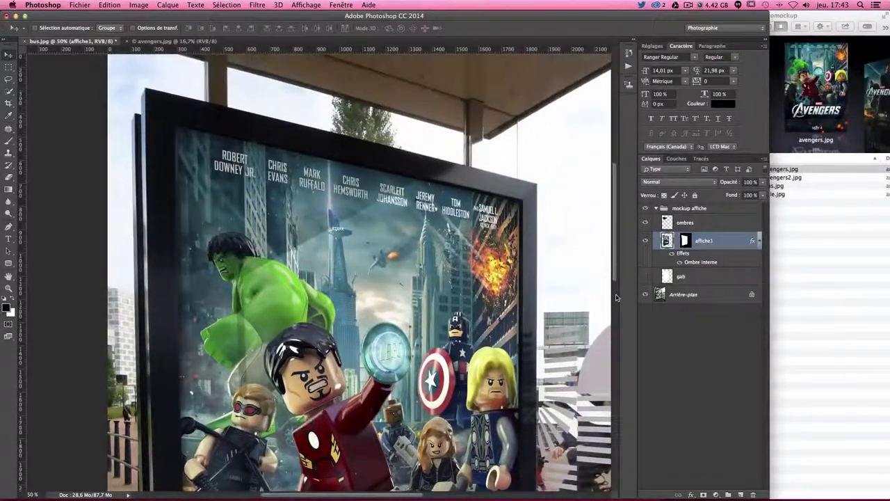
left_click(645, 222)
left_click(646, 221)
scroll(588, 240, "down", 5)
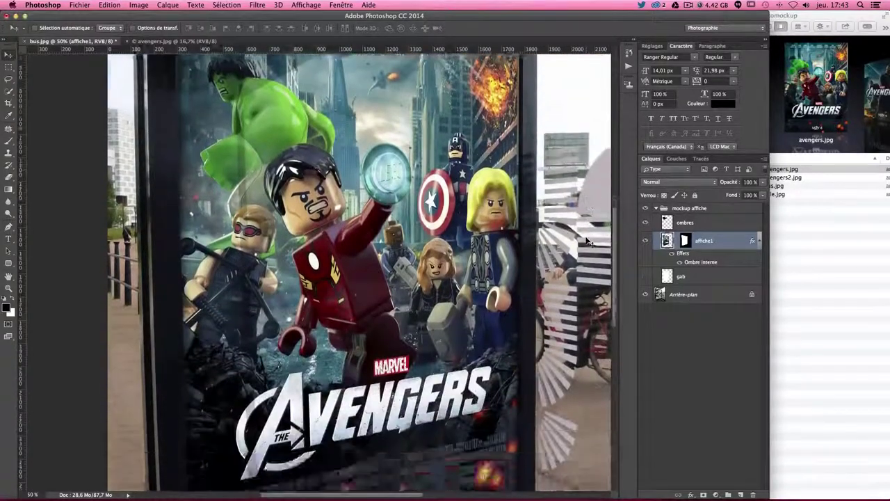
scroll(588, 240, "up", 4)
scroll(588, 242, "up", 2)
scroll(588, 242, "down", 2)
scroll(588, 242, "down", 1)
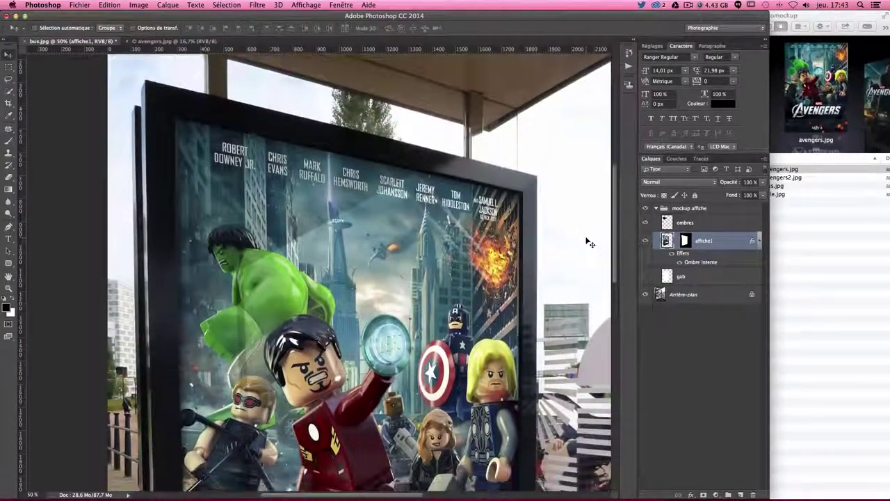
scroll(588, 242, "up", 1)
left_click(645, 223)
left_click(645, 222)
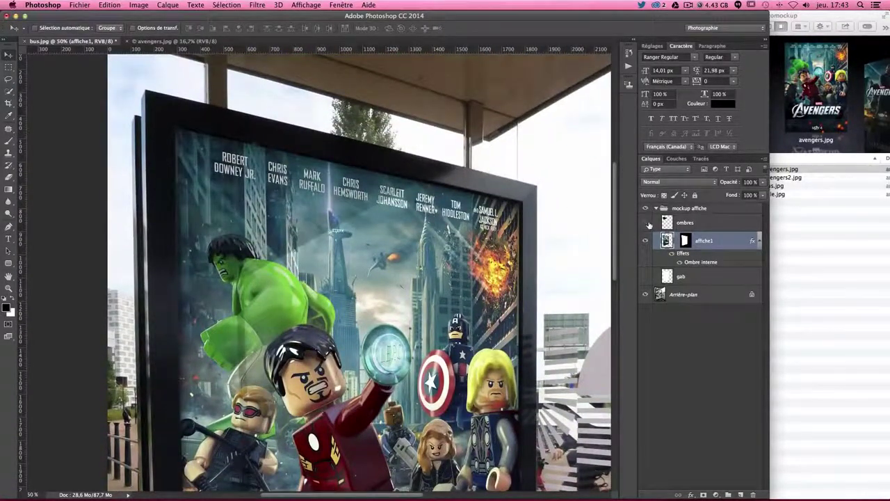
left_click(645, 223)
left_click(645, 222)
left_click(645, 223)
left_click(646, 222)
left_click(645, 222)
left_click(645, 223)
left_click(645, 223)
left_click(645, 223)
Drag ville.jpg from the file browser into the bus-shelter document.
scroll(459, 264, "down", 5)
scroll(459, 264, "down", 1)
scroll(459, 264, "up", 4)
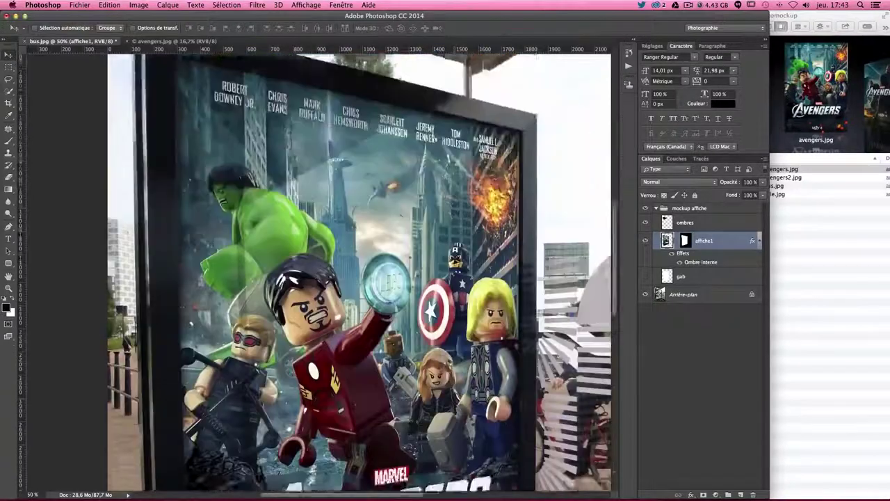
scroll(459, 264, "up", 4)
scroll(459, 264, "down", 4)
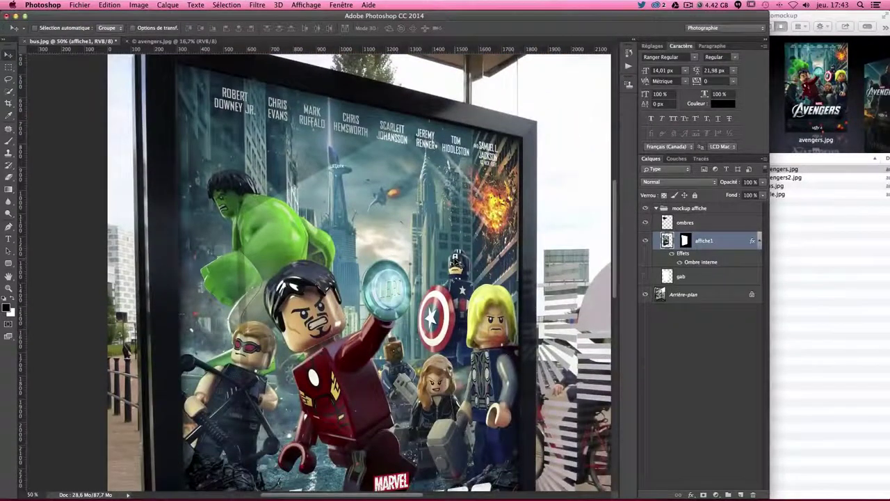
scroll(459, 265, "down", 2)
scroll(458, 264, "down", 2)
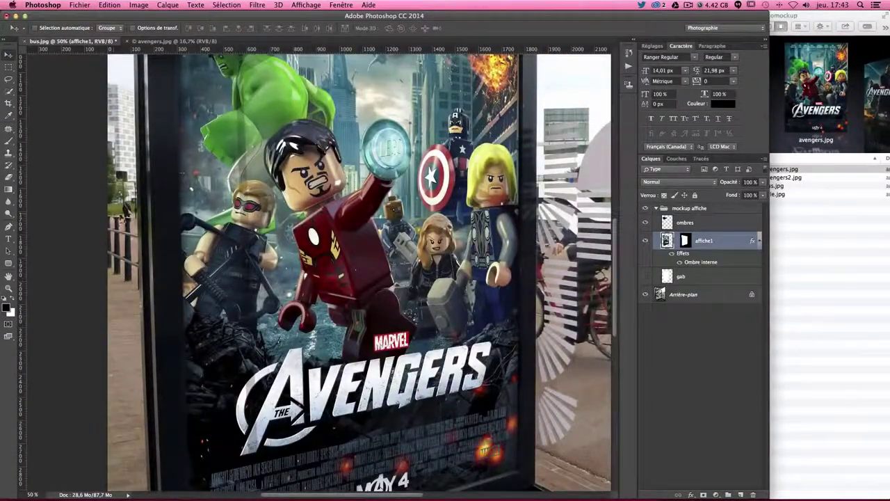
left_click(872, 328)
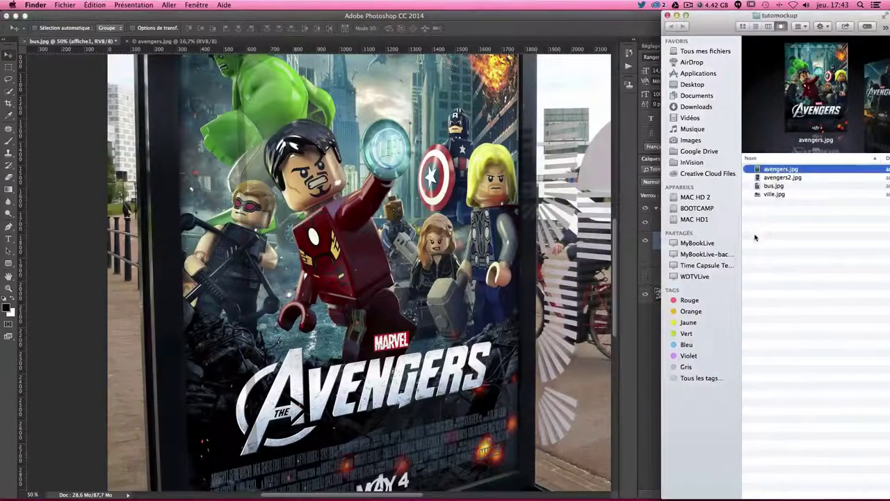
left_click(773, 194)
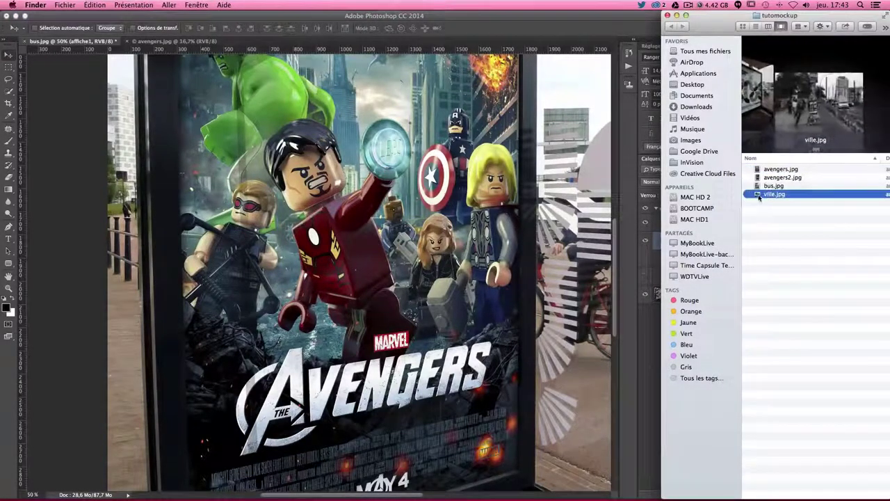
left_click_drag(364, 226, 321, 269)
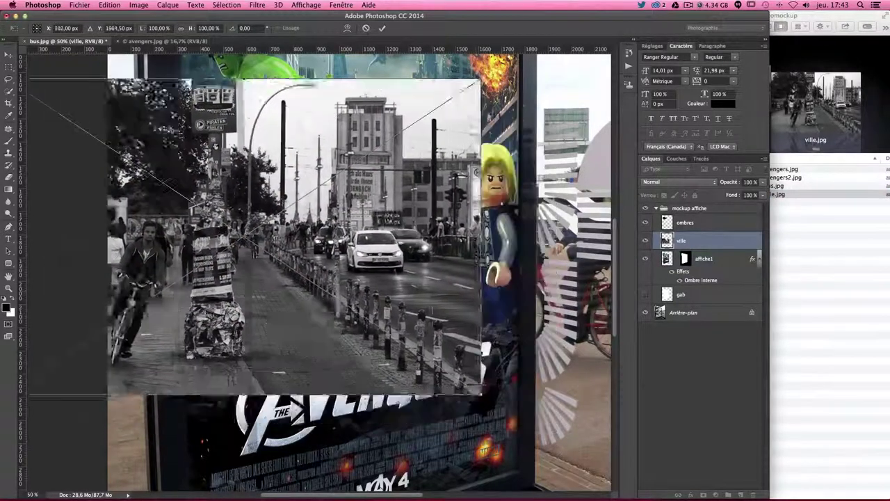
Set the ville layer to 50% opacity and position it over the poster panel.
left_click_drag(477, 294, 502, 287)
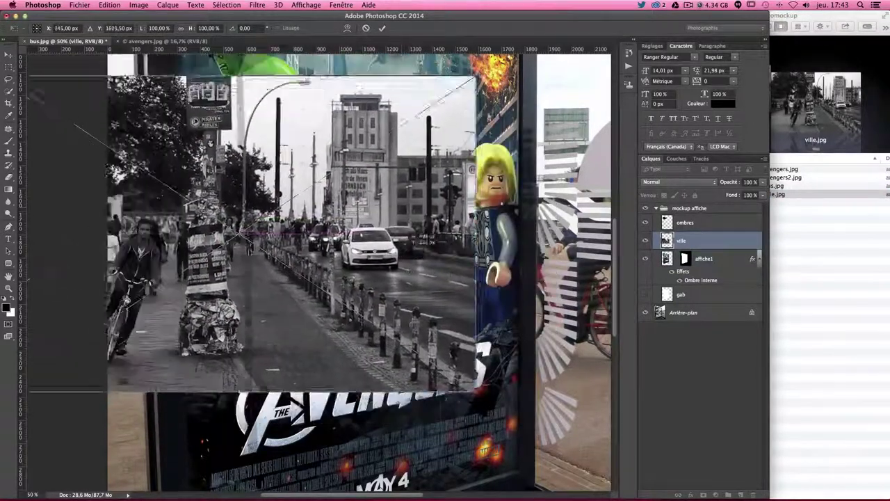
left_click(762, 181)
left_click_drag(761, 194, 744, 194)
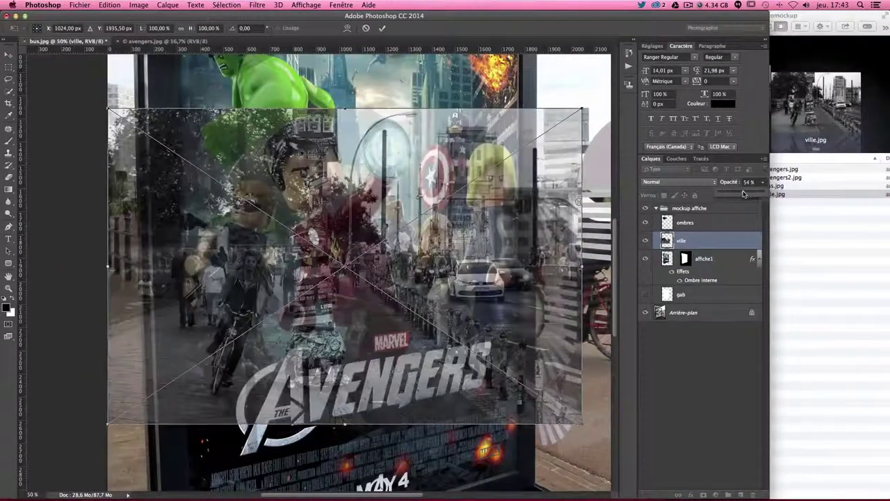
left_click_drag(495, 250, 295, 224)
left_click(762, 182)
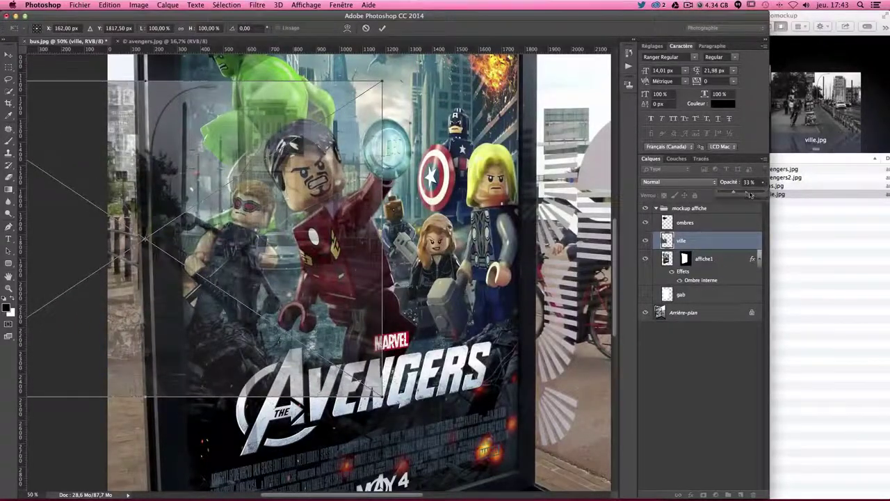
left_click_drag(738, 196, 735, 196)
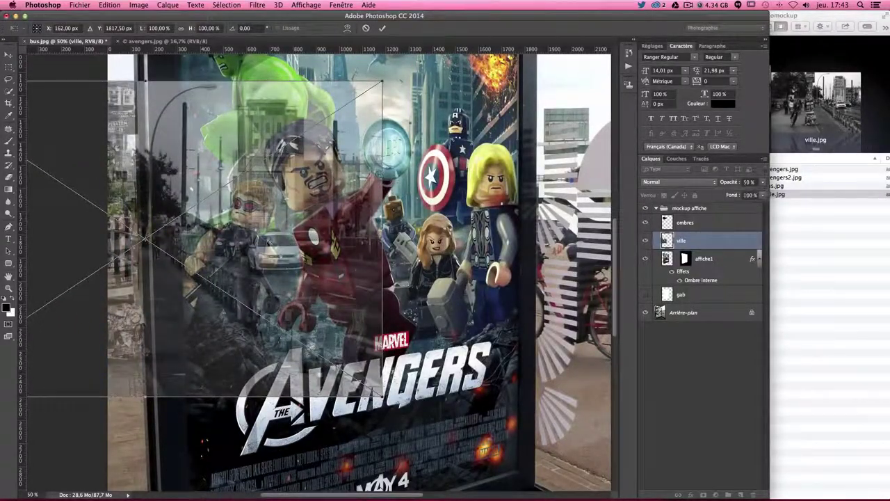
mouse_move(302, 255)
left_mouse_down()
mouse_move(230, 233)
mouse_move(202, 239)
left_mouse_up()
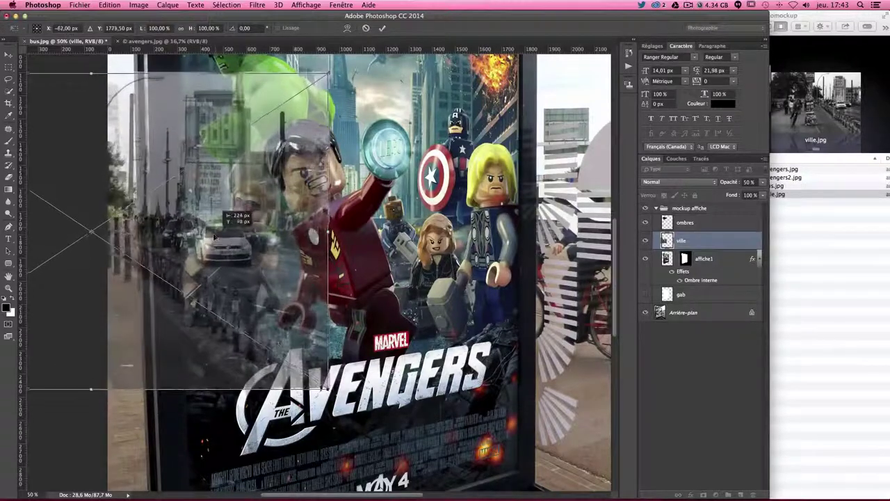
left_click_drag(185, 335, 204, 357)
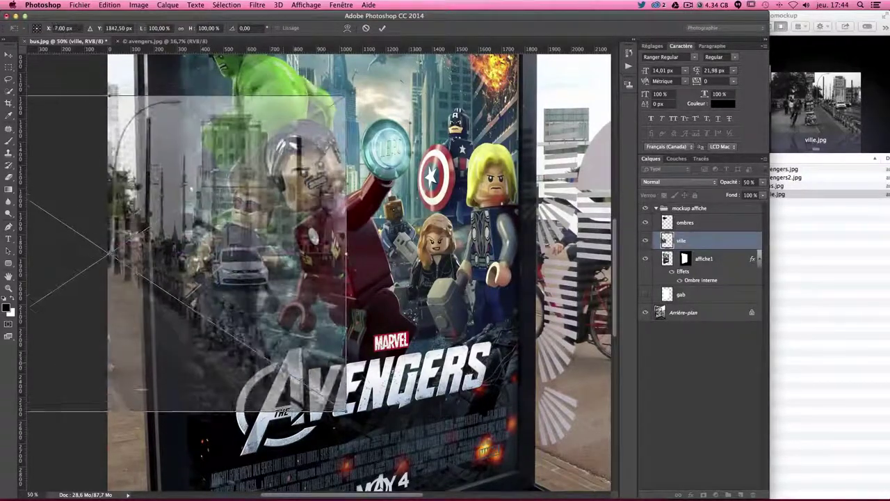
Distort the city photo's corners onto the panel's perspective and commit the transform.
left_click_drag(345, 410, 355, 342)
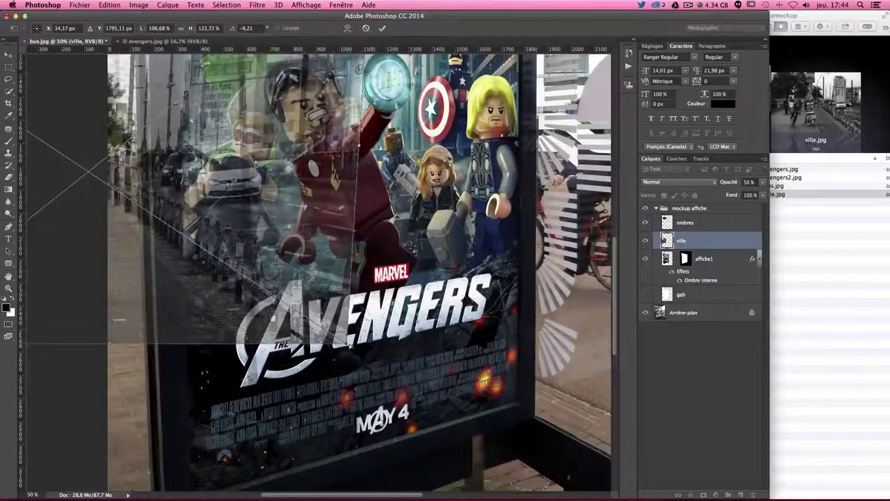
mouse_move(350, 344)
left_mouse_down()
mouse_move(446, 455)
mouse_move(122, 182)
left_mouse_up()
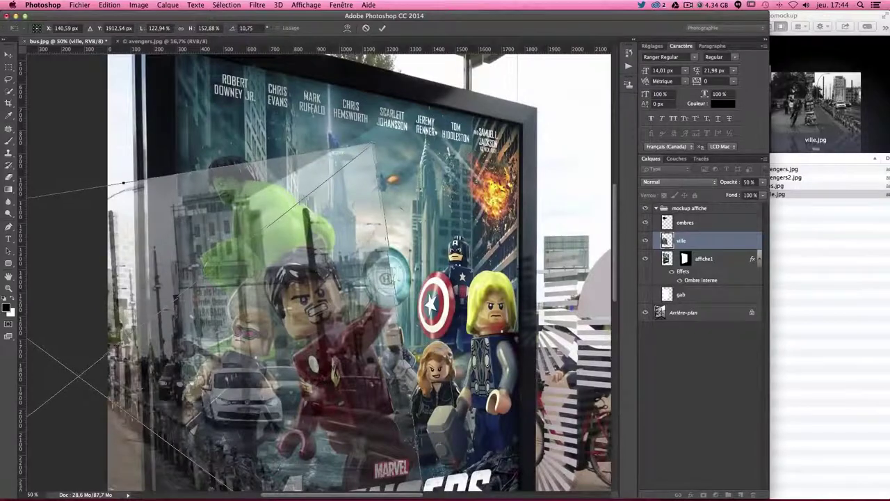
left_click_drag(340, 148, 438, 135)
scroll(317, 274, "down", 5)
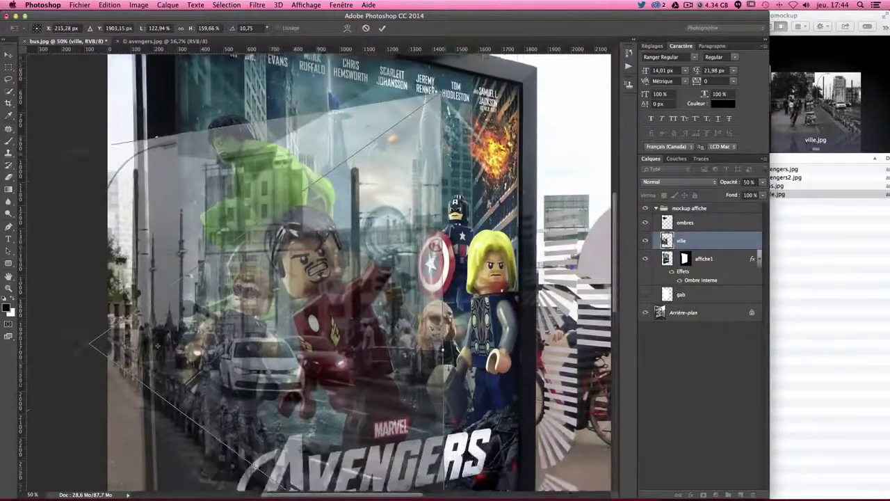
left_click_drag(346, 240, 361, 282)
left_click_drag(360, 313, 176, 205)
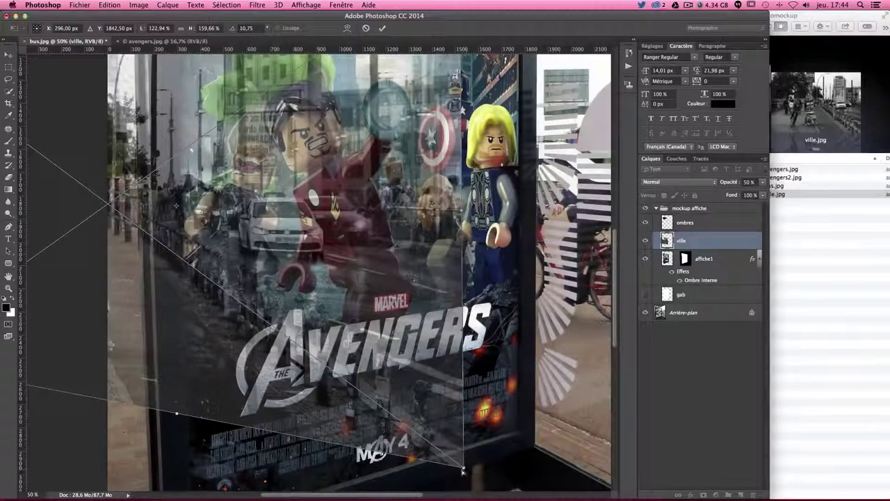
left_click_drag(464, 468, 535, 448)
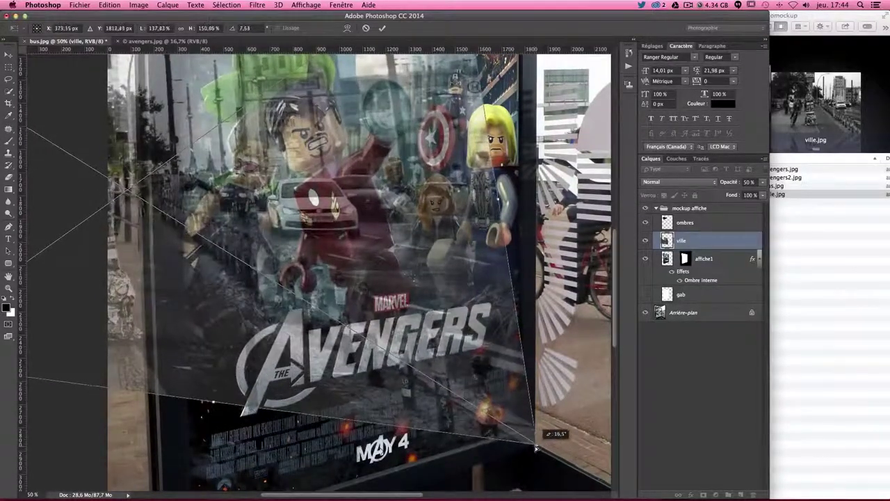
scroll(536, 449, "up", 5)
left_click_drag(457, 244, 538, 212)
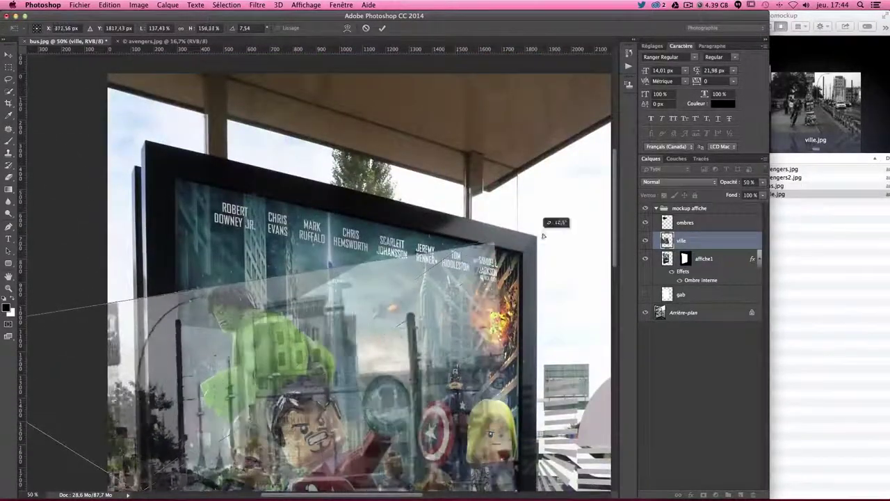
scroll(530, 317, "down", 5)
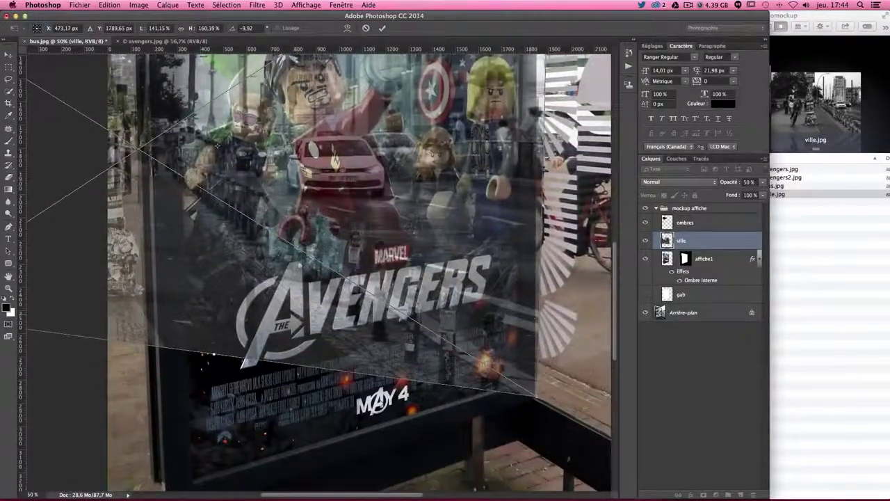
left_click_drag(370, 328, 318, 342)
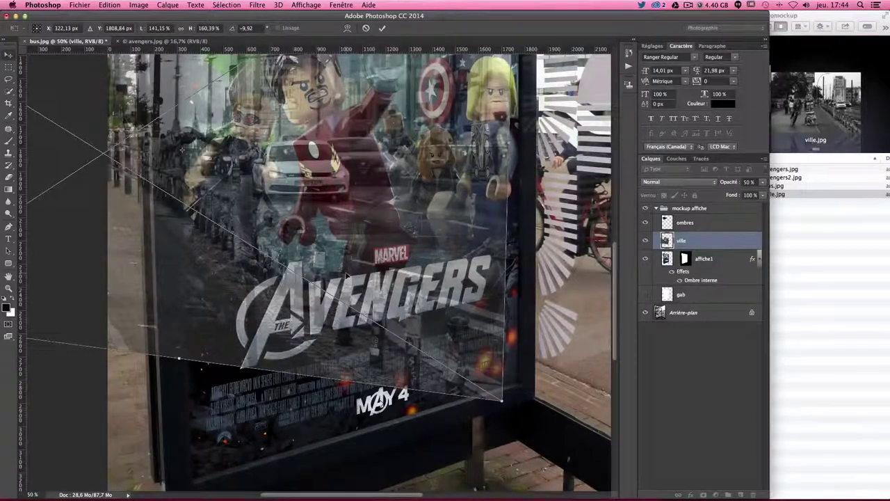
key("Return")
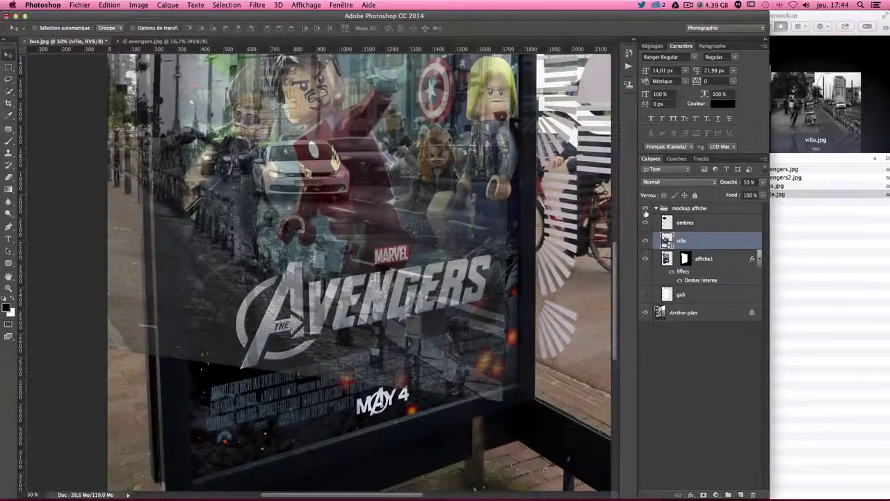
Restore the ville layer to 100% opacity and add a layer mask.
left_click_drag(763, 182, 790, 199)
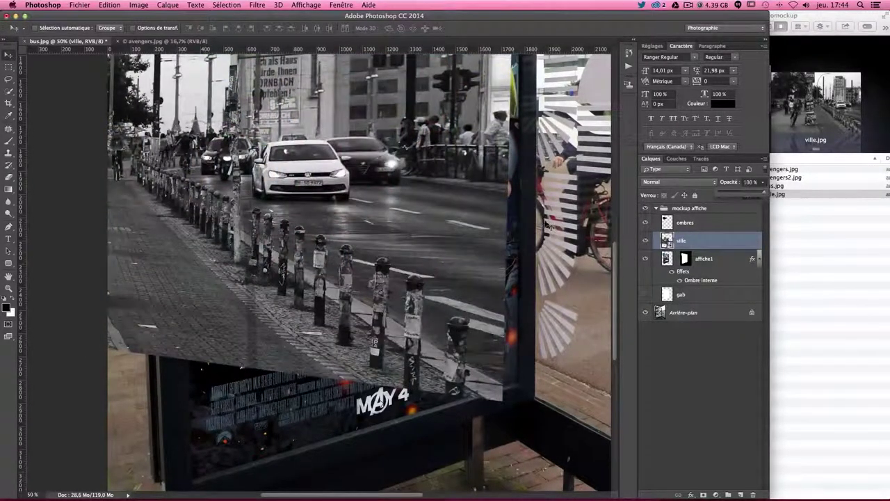
scroll(360, 271, "down", 2)
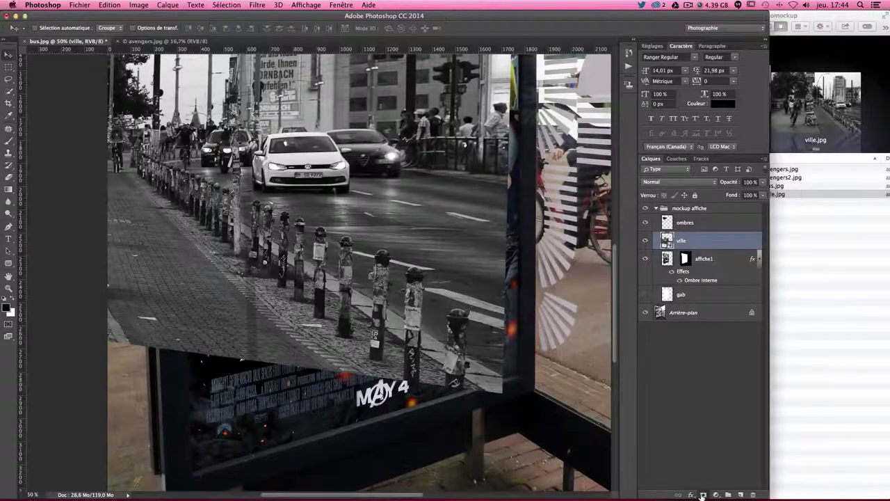
left_click(702, 495)
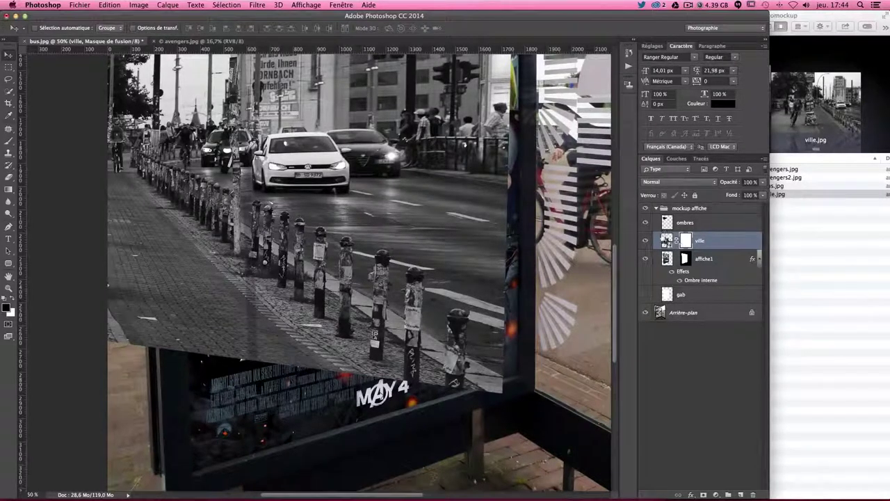
Load the gab layer's shape as a selection and invert it.
left_click(668, 295, "ctrl")
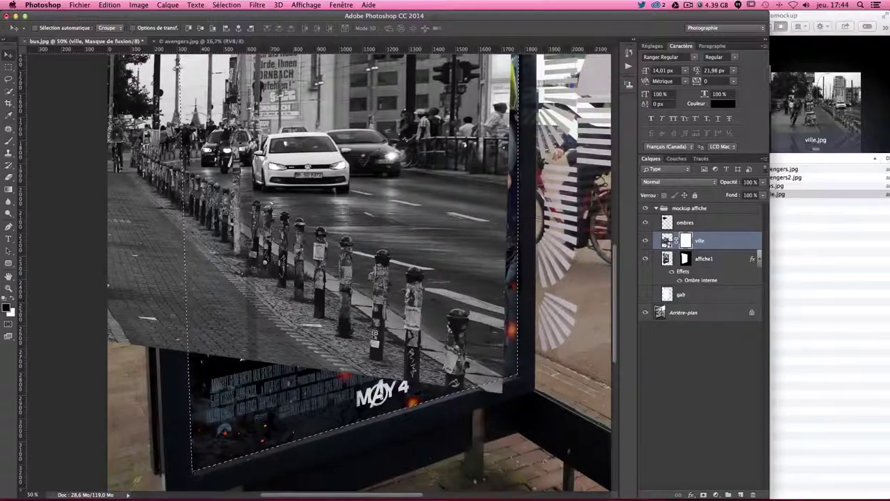
scroll(358, 271, "up", 3)
scroll(577, 451, "up", 3)
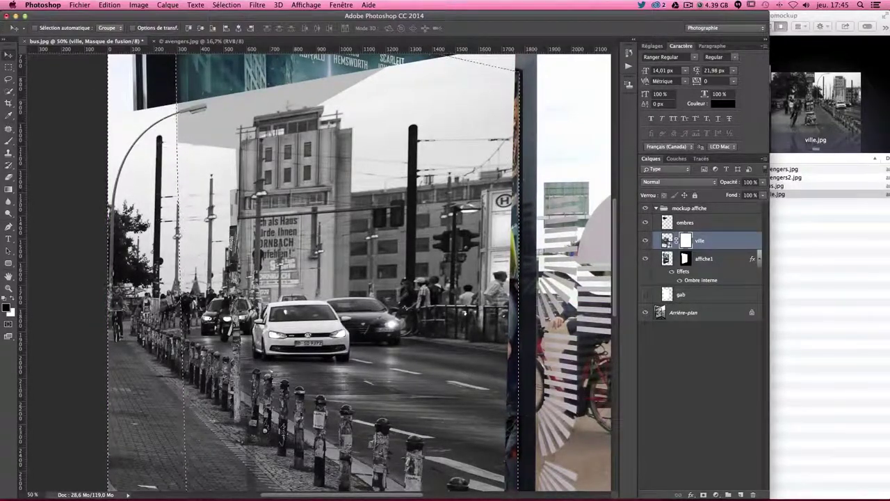
left_click(228, 7)
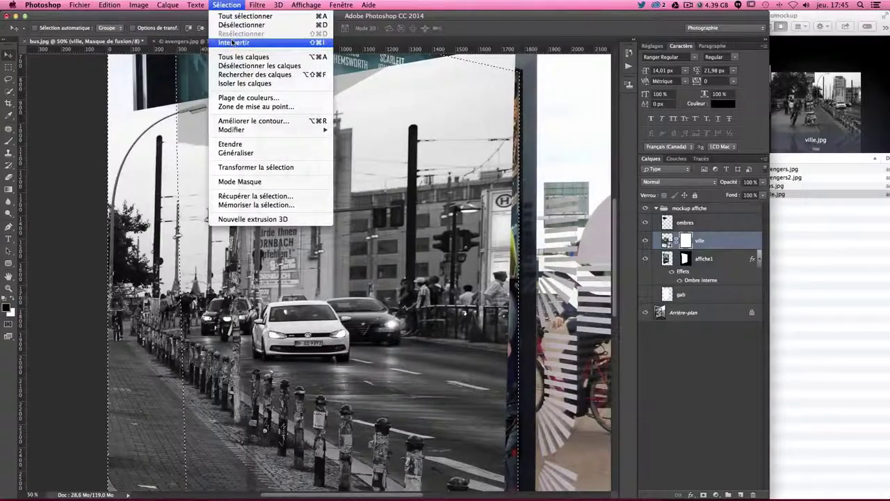
left_click(237, 6)
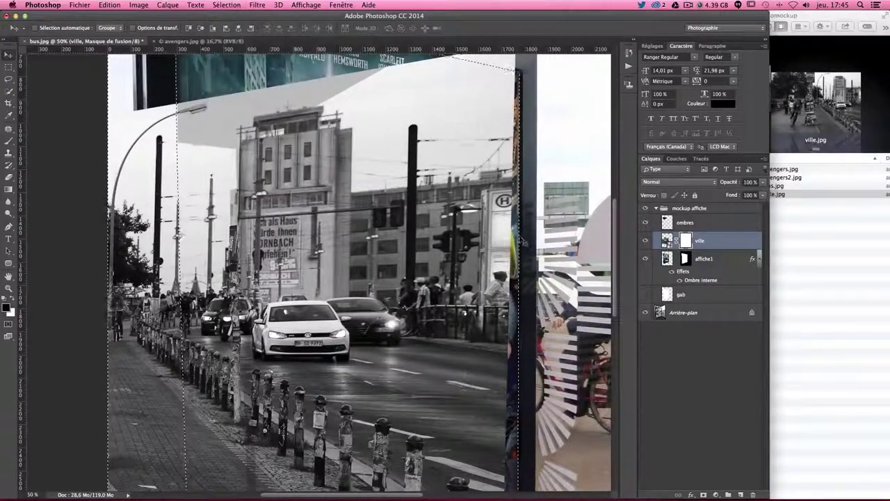
scroll(522, 240, "up", 3)
scroll(523, 239, "up", 1)
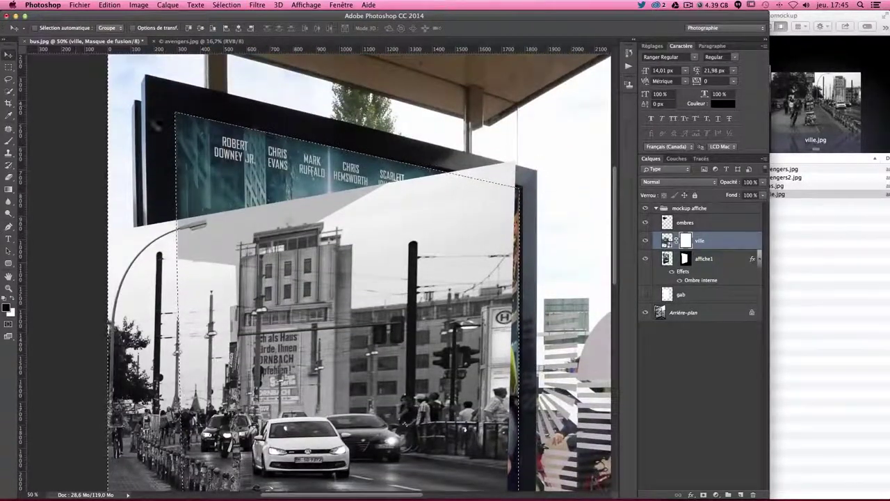
scroll(341, 188, "up", 2)
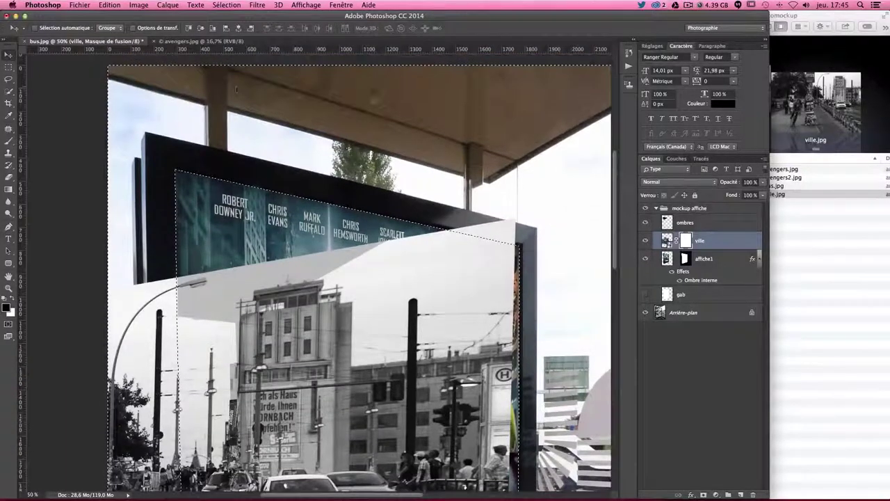
scroll(601, 153, "down", 2)
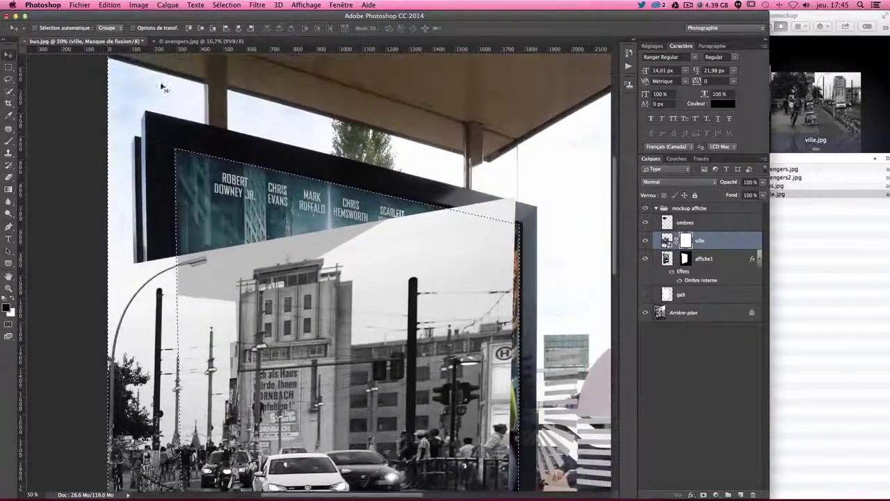
scroll(603, 170, "down", 4)
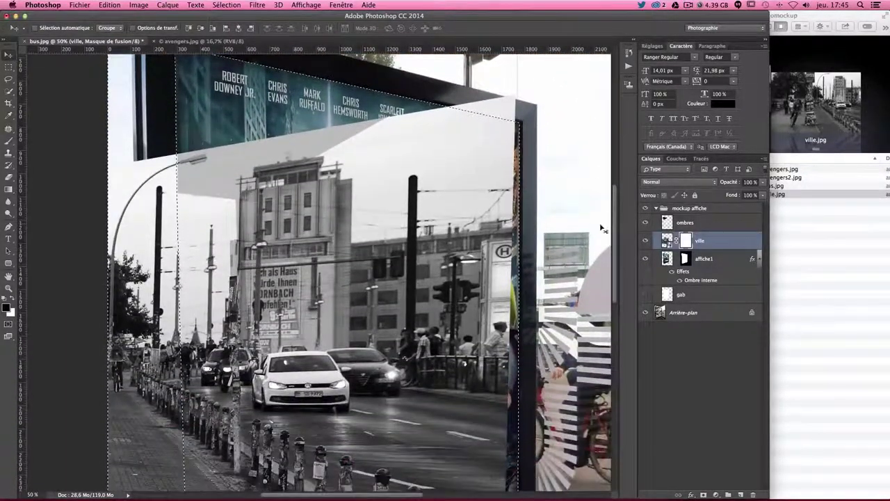
scroll(602, 228, "down", 5)
scroll(602, 233, "down", 1)
scroll(604, 278, "down", 2)
scroll(605, 351, "down", 1)
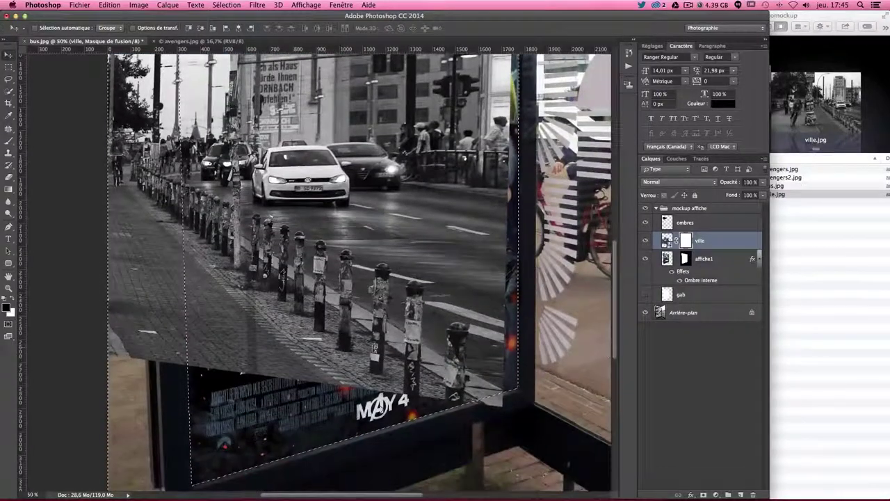
scroll(543, 242, "up", 1)
scroll(542, 242, "up", 4)
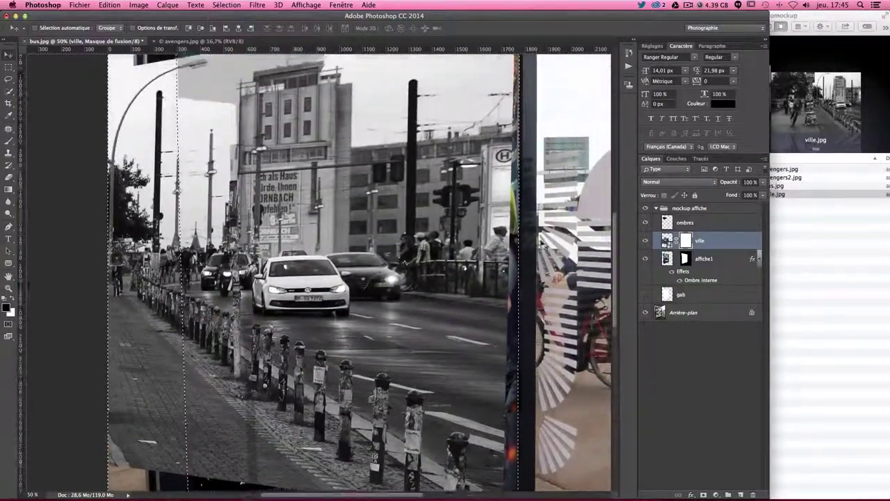
scroll(542, 241, "up", 2)
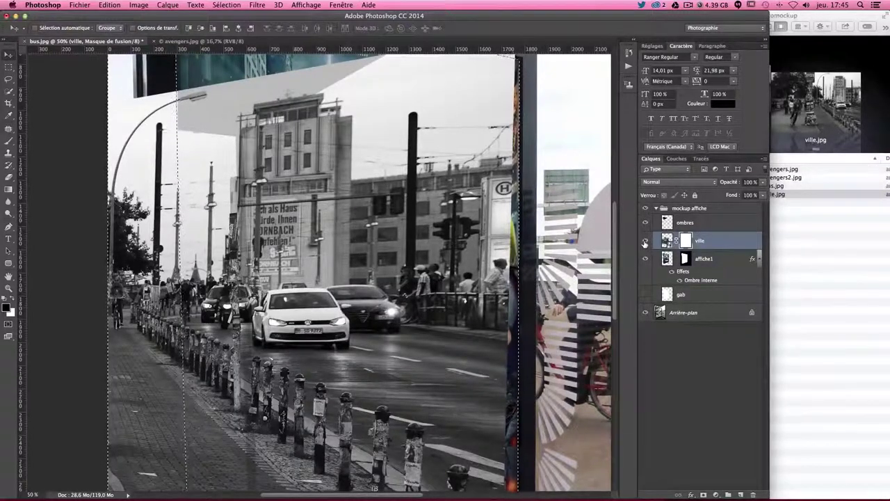
Fill the ville mask selection with the foreground colour via Edit > Fill.
left_click(109, 5)
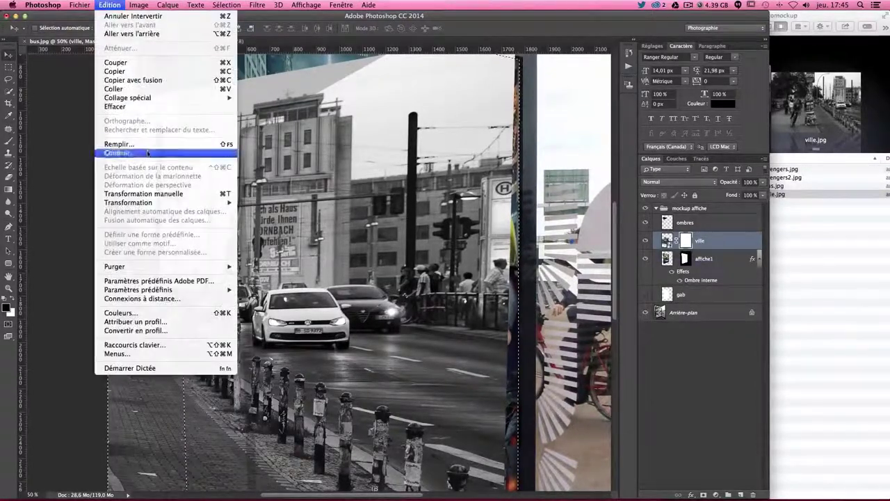
left_click(142, 144)
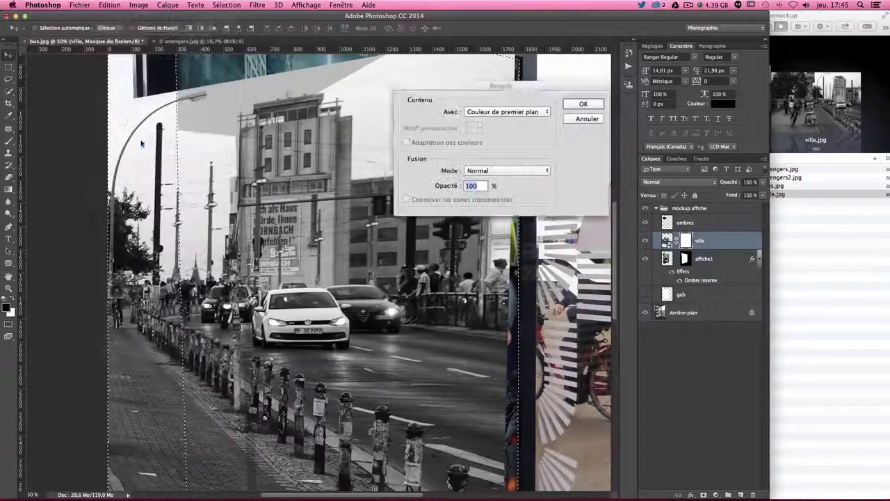
left_click(583, 104)
Move the city photo slightly down within the frame and target the layer thumbnail.
key("v")
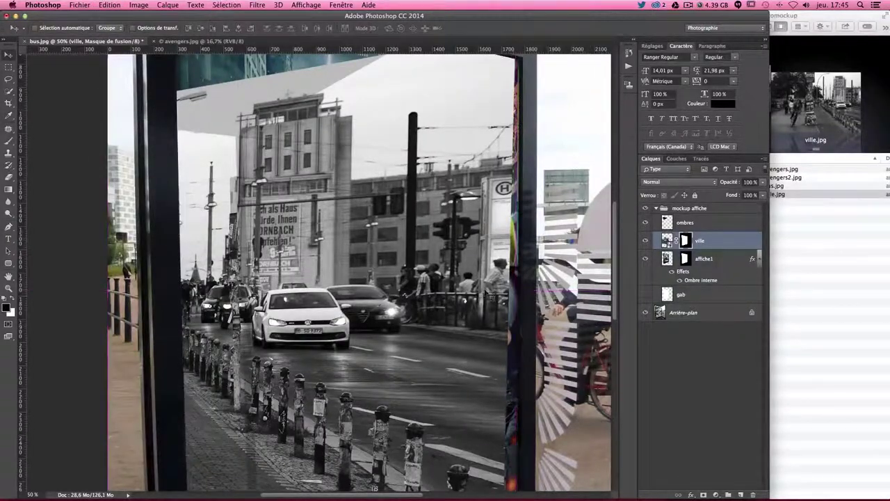
mouse_move(501, 104)
left_mouse_down()
mouse_move(501, 139)
mouse_move(501, 112)
left_mouse_up()
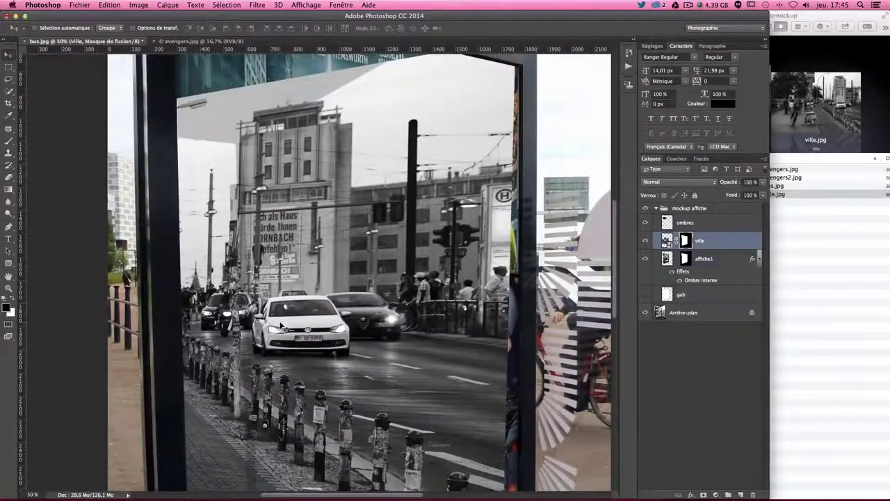
left_click(668, 240)
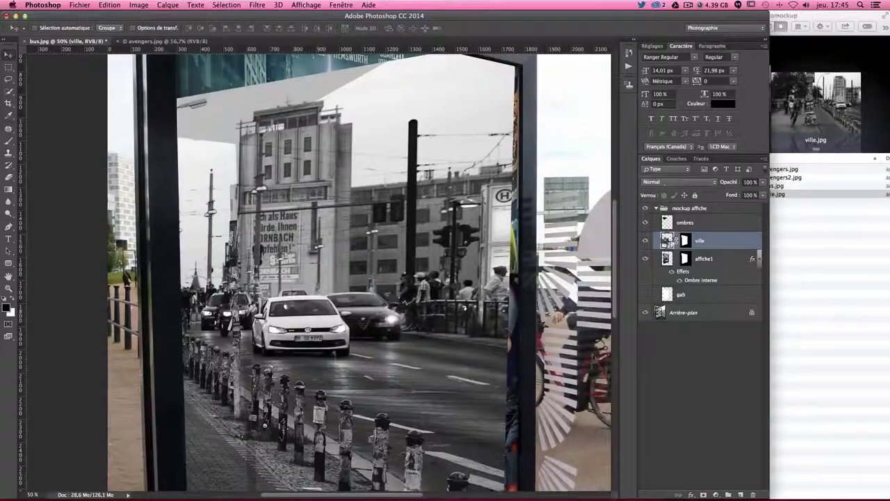
Blend the ville layer in Incrustation (Overlay) mode and lower its opacity to 10%.
left_click(664, 184)
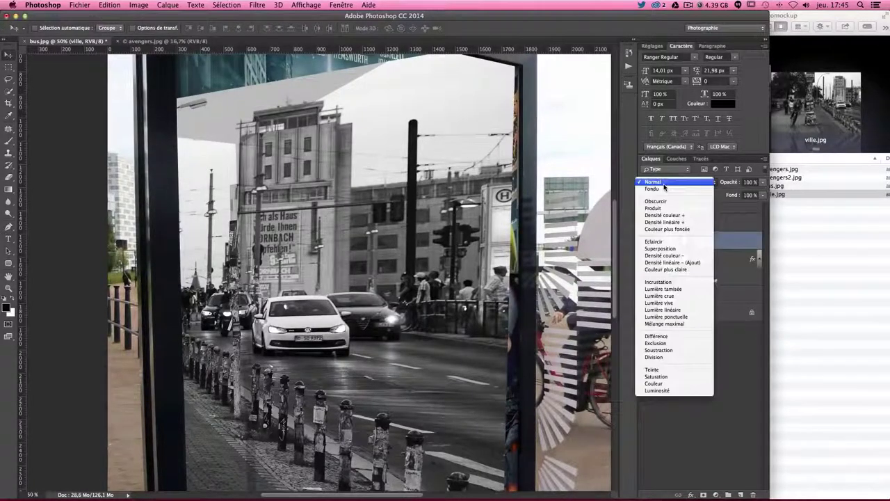
left_click(658, 282)
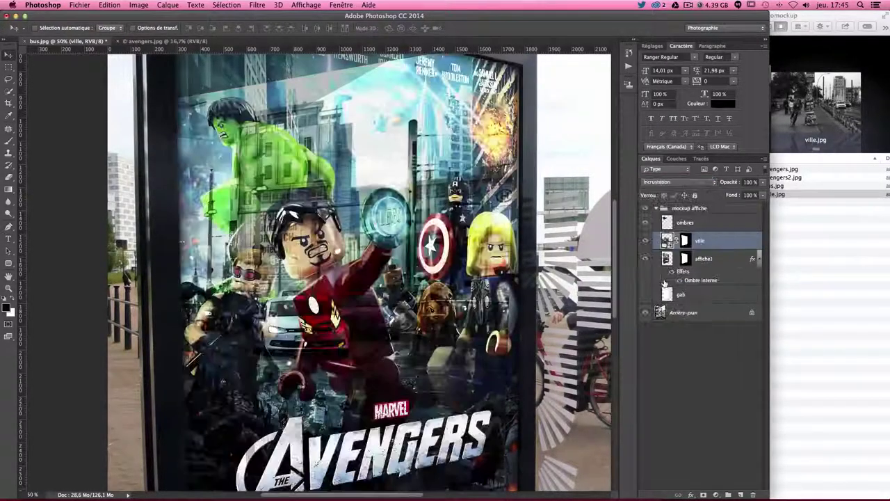
scroll(285, 321, "up", 3)
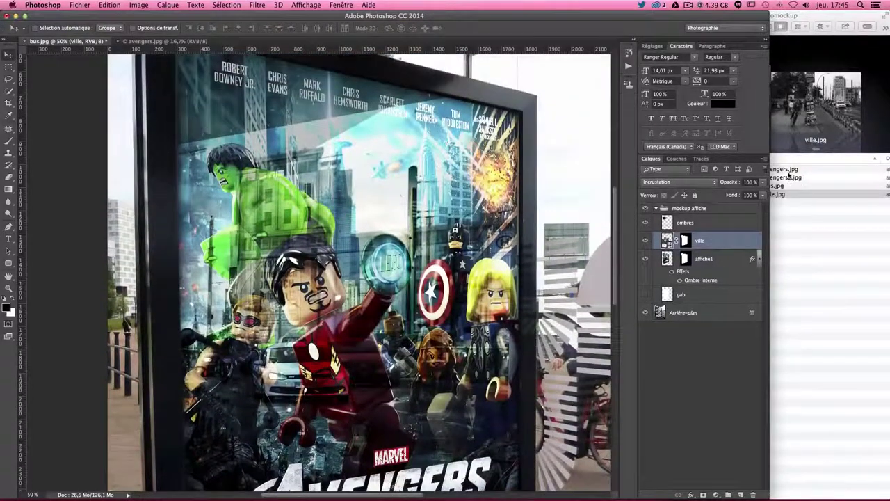
left_click(762, 183)
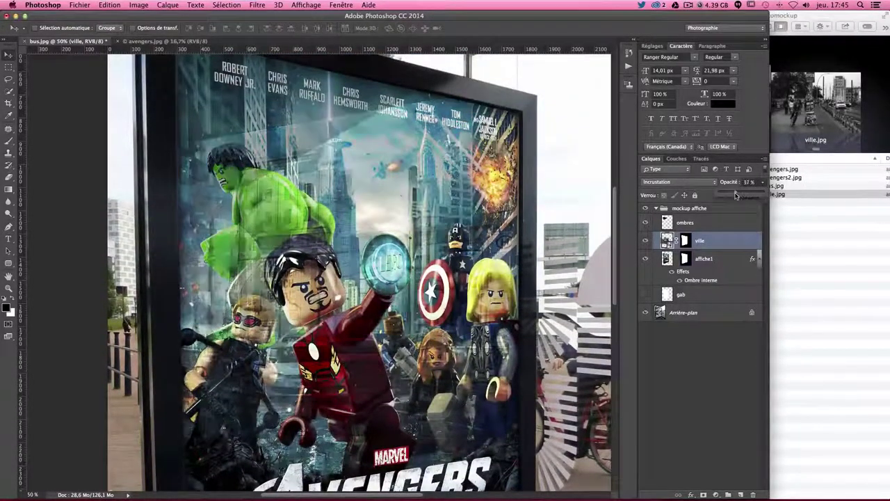
left_click_drag(745, 196, 724, 196)
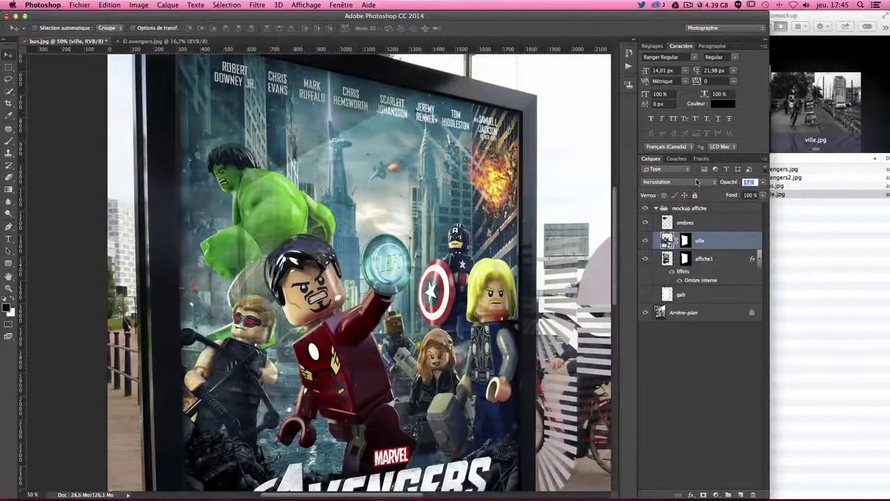
type("10")
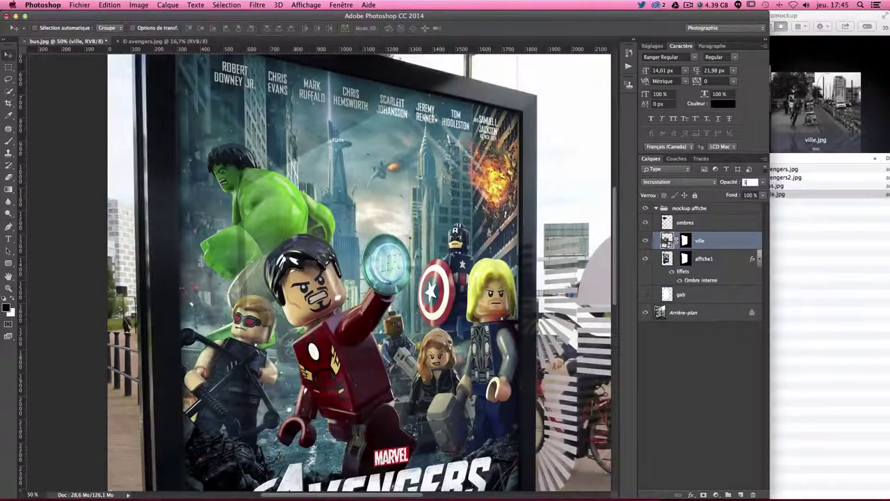
key("Return")
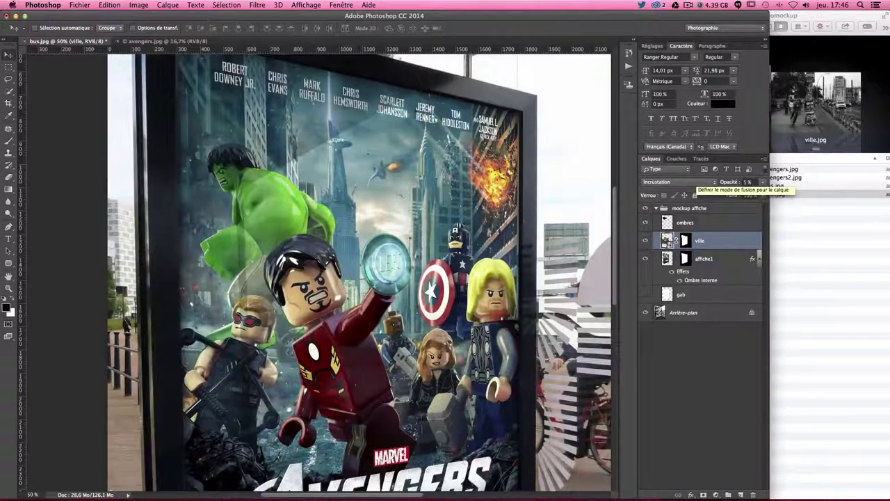
Toggle the ville layer's visibility to compare, and set its opacity to 15%.
scroll(552, 212, "down", 2)
left_click(645, 240)
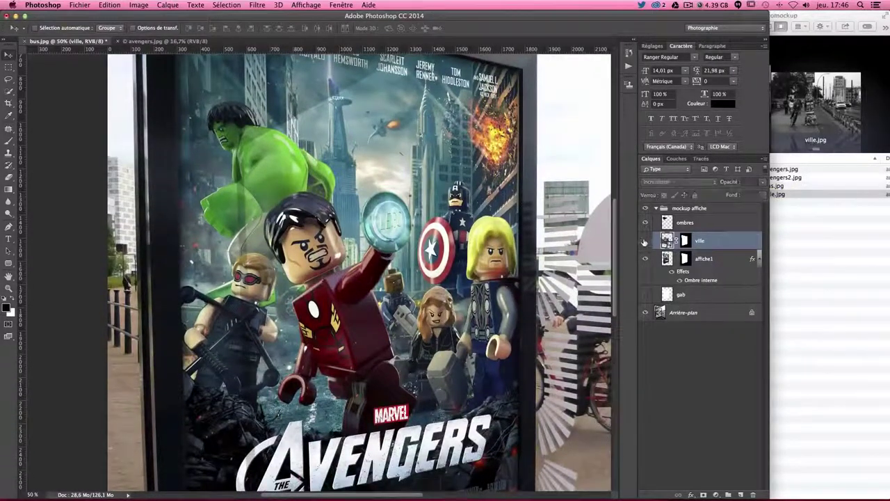
left_click(645, 240)
left_click(645, 240)
left_click(644, 240)
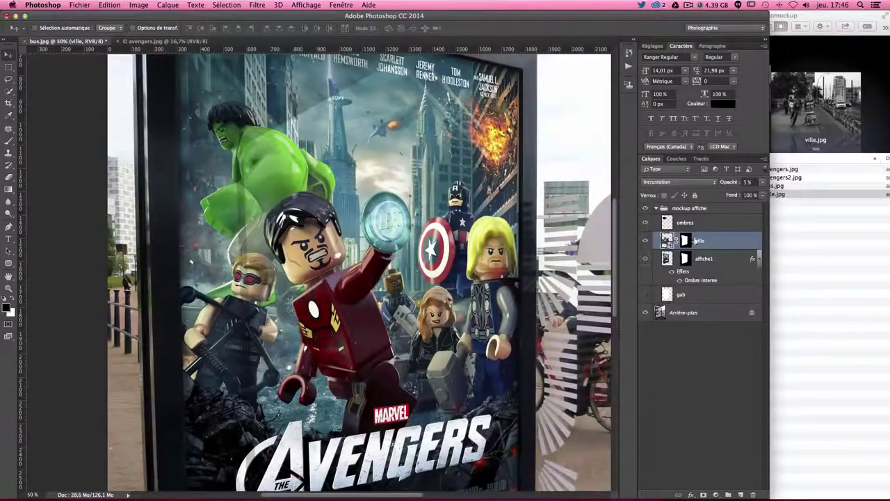
type("15")
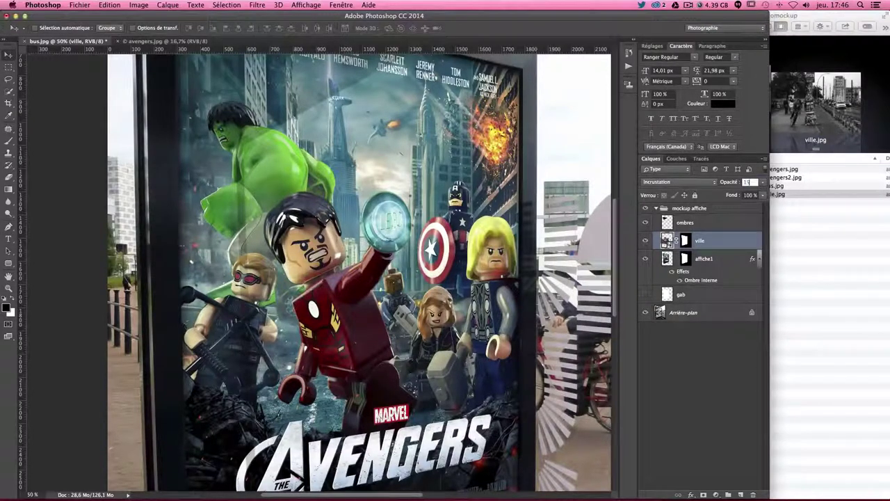
Repeatedly toggle the ville layer on and off to judge the faint city reflection.
left_click(644, 240)
left_click(644, 240)
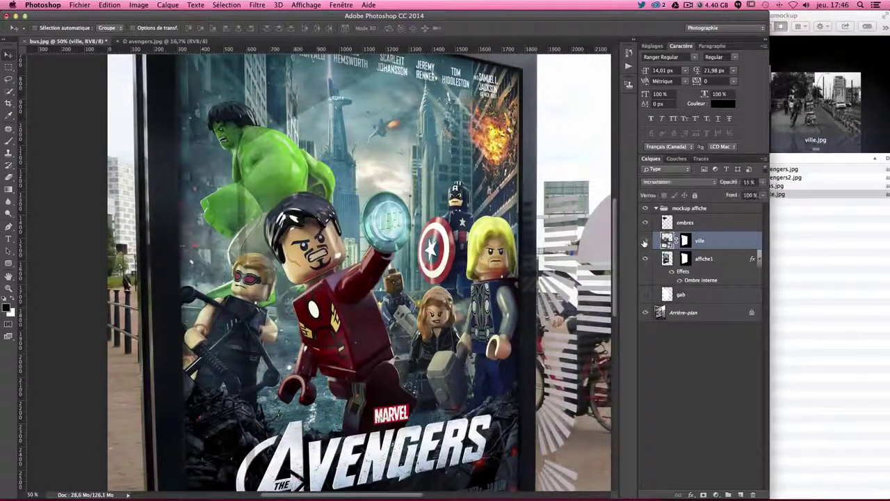
left_click(645, 240)
left_click(645, 240)
left_click(644, 241)
left_click(644, 241)
scroll(618, 271, "up", 2)
left_click(644, 241)
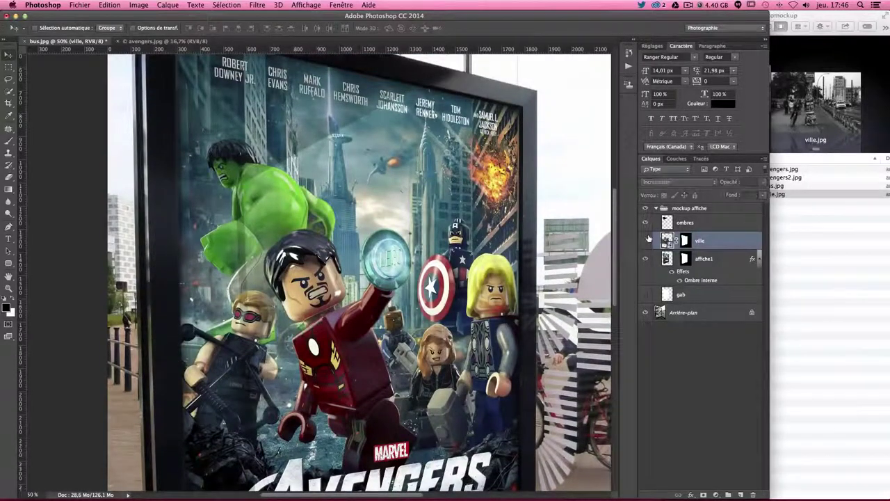
left_click(645, 241)
scroll(583, 273, "down", 2)
scroll(583, 273, "down", 1)
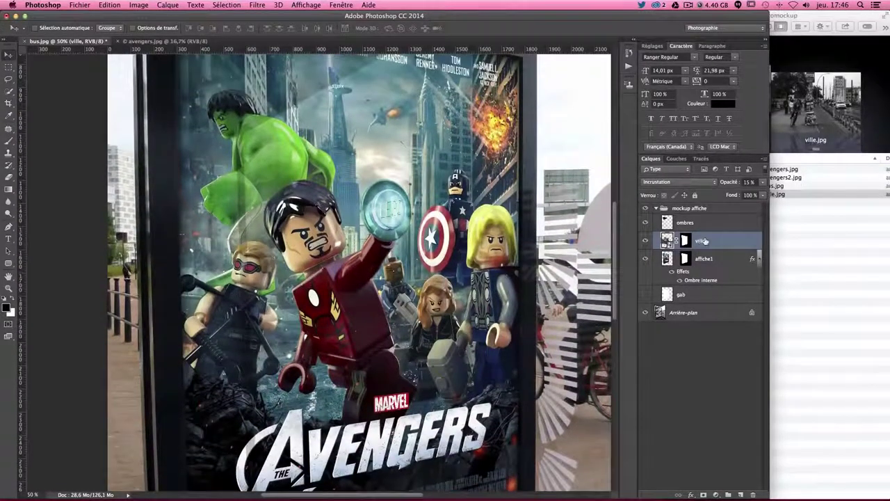
left_click(645, 241)
left_click(644, 241)
Zoom out to the whole shelter, select the ombres layer and show the fill/adjustment layer list.
scroll(612, 258, "down", 5)
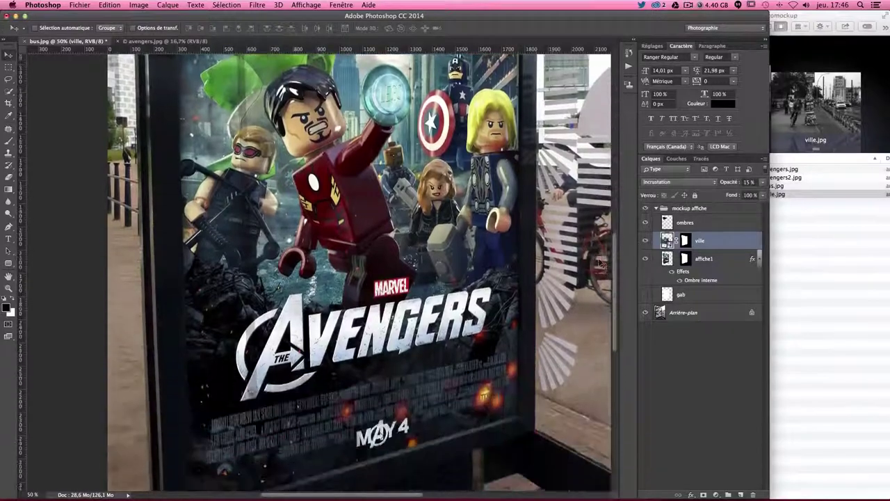
scroll(612, 259, "up", 4)
scroll(603, 266, "up", 4)
scroll(591, 274, "down", 1)
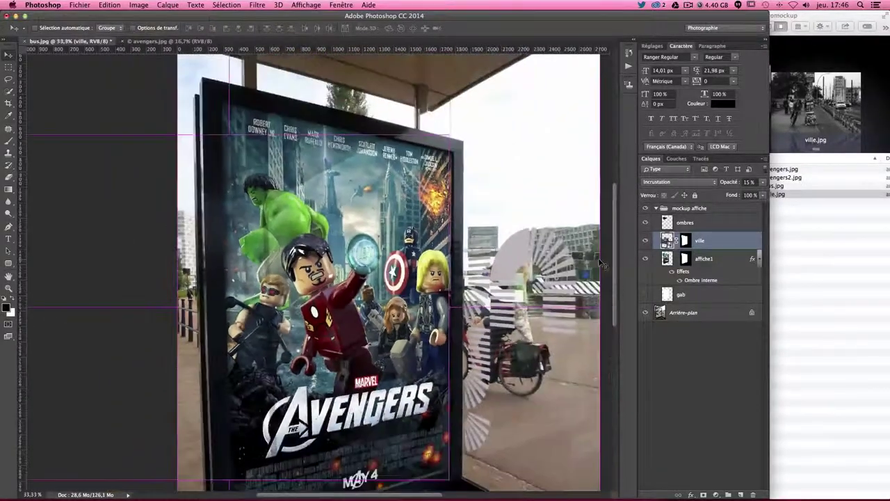
scroll(579, 284, "down", 5)
scroll(557, 308, "up", 3)
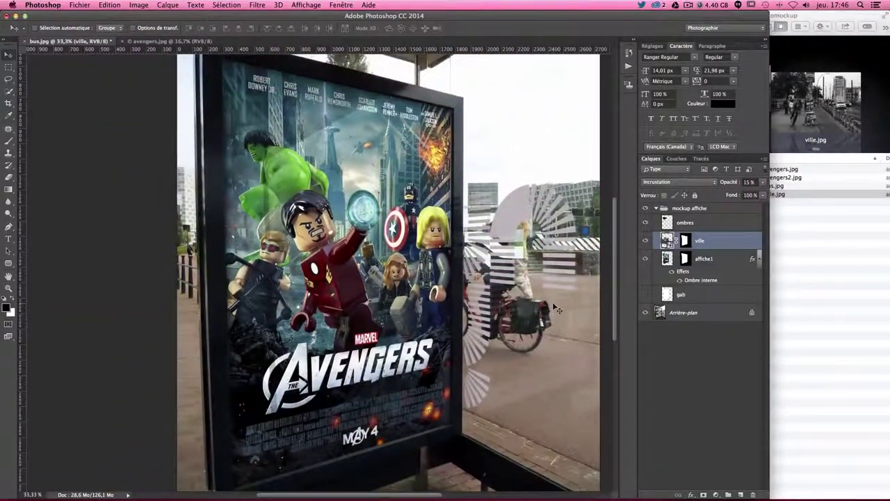
scroll(557, 309, "up", 1)
scroll(555, 306, "up", 1)
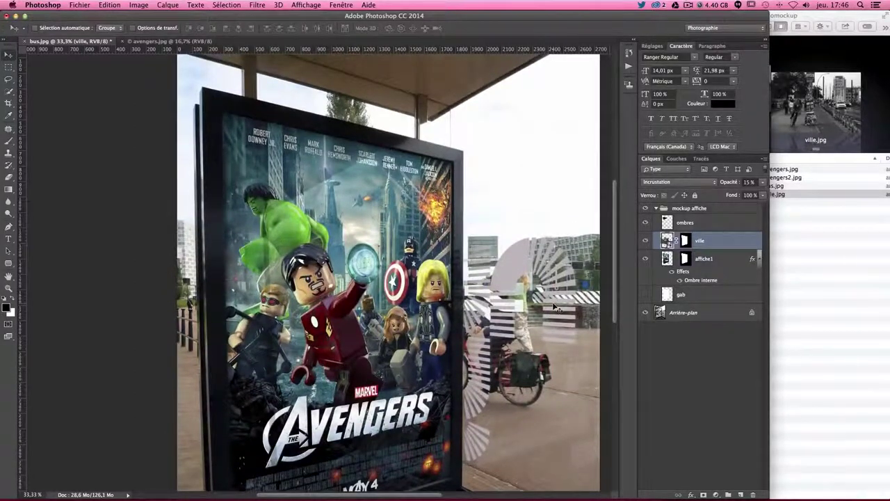
left_click(677, 223)
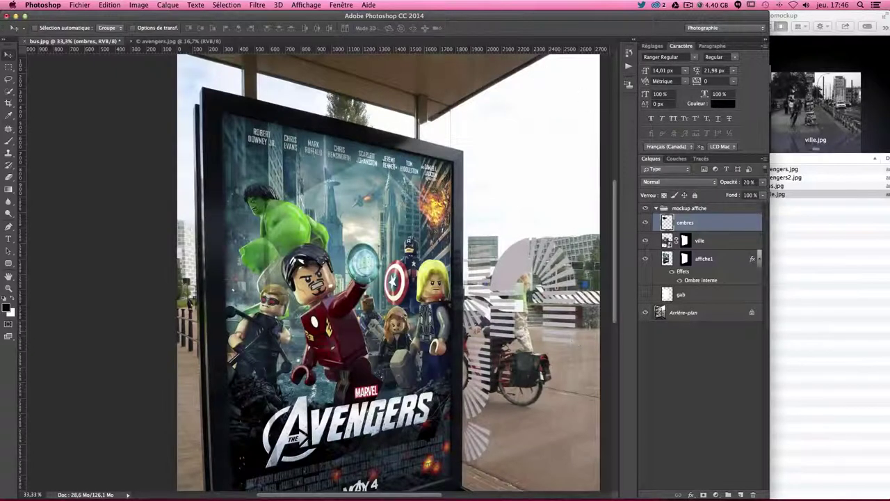
left_click(716, 494)
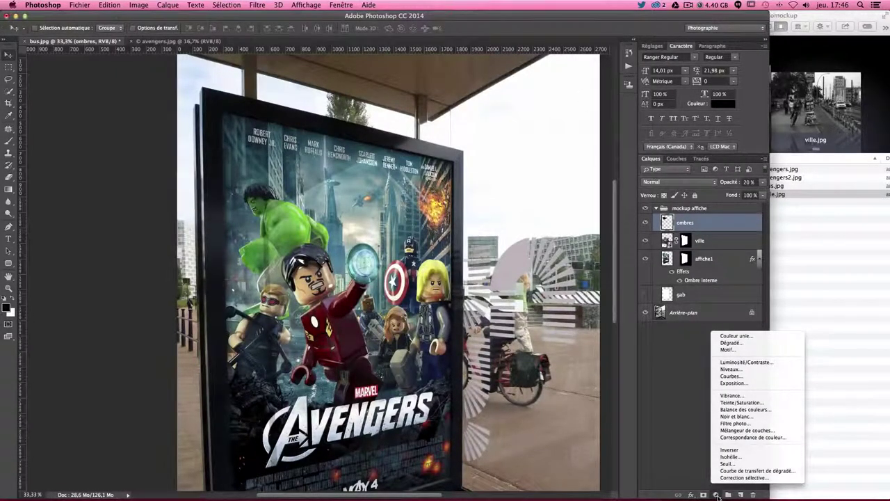
Add a Fond 1 solid-colour fill in mustard yellow #d5b63c and lower its opacity.
left_click(751, 336)
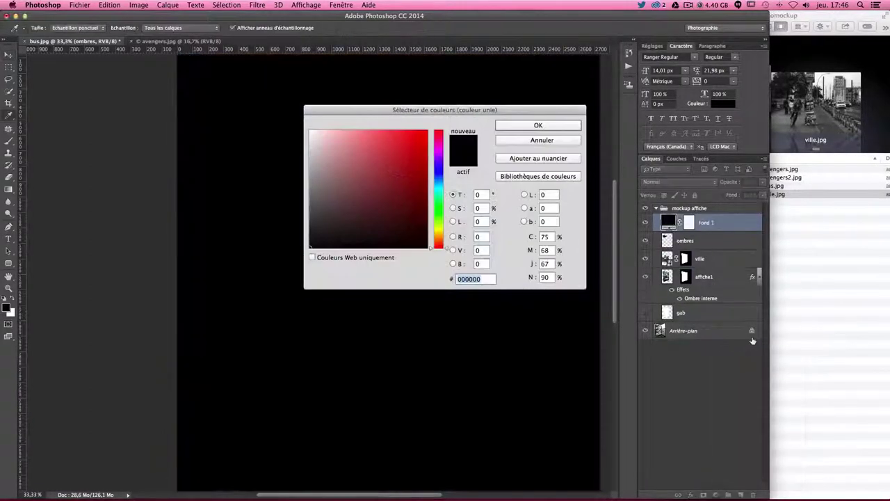
left_click_drag(435, 239, 393, 150)
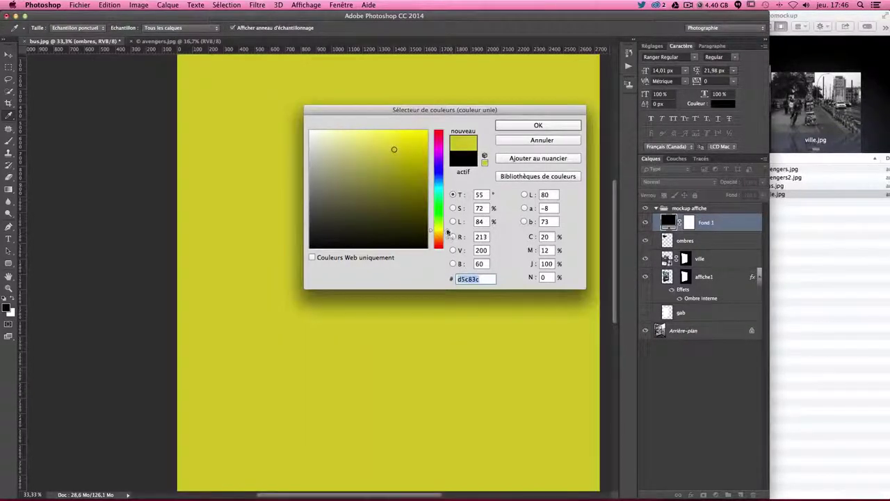
left_click_drag(435, 230, 435, 233)
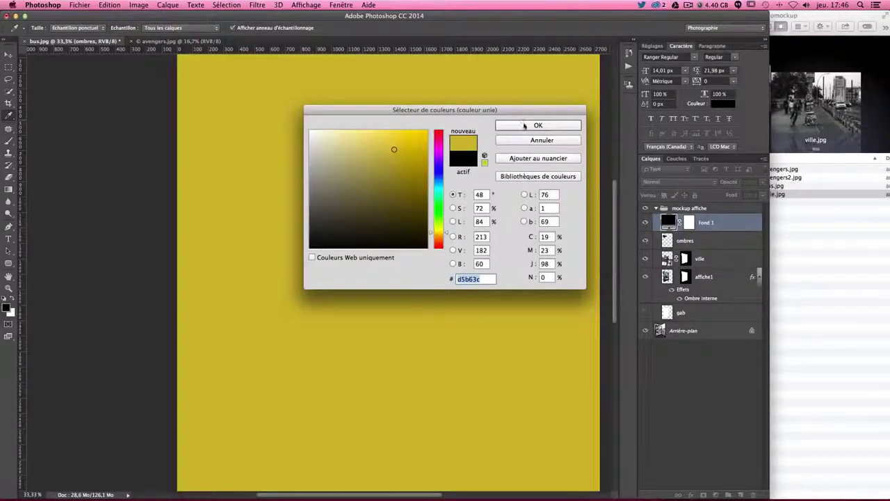
left_click(523, 126)
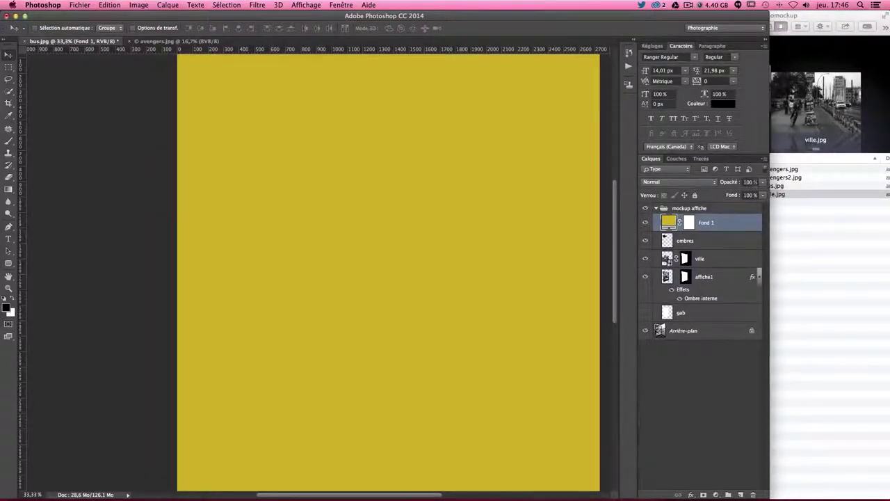
key("Return")
type("5")
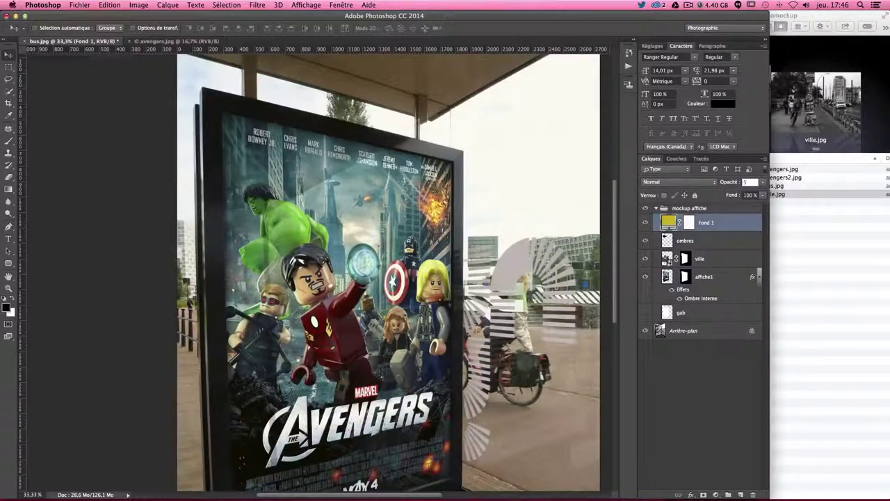
type("0")
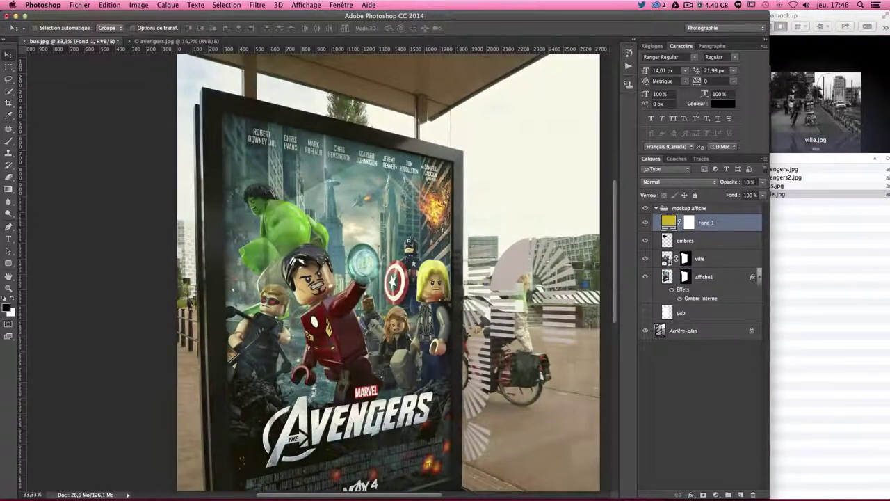
Set Fond 1 to Produit (Multiply) blending and toggle its visibility to compare.
left_click(663, 183)
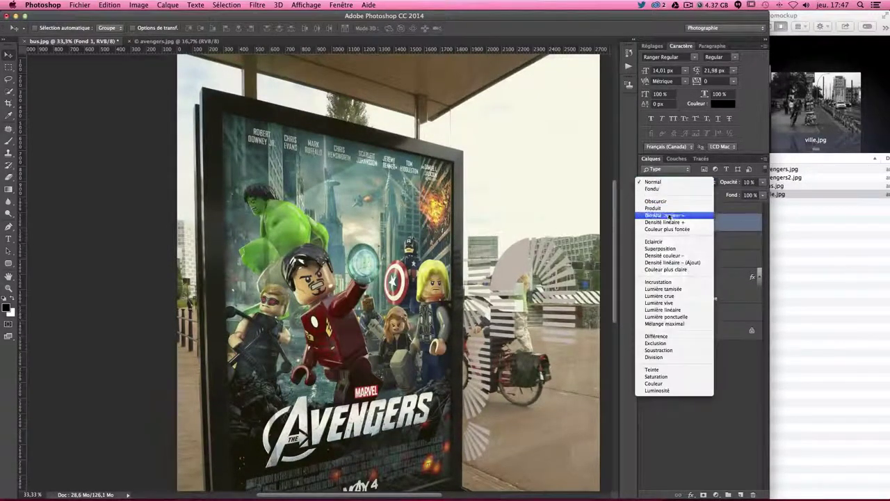
left_click(670, 208)
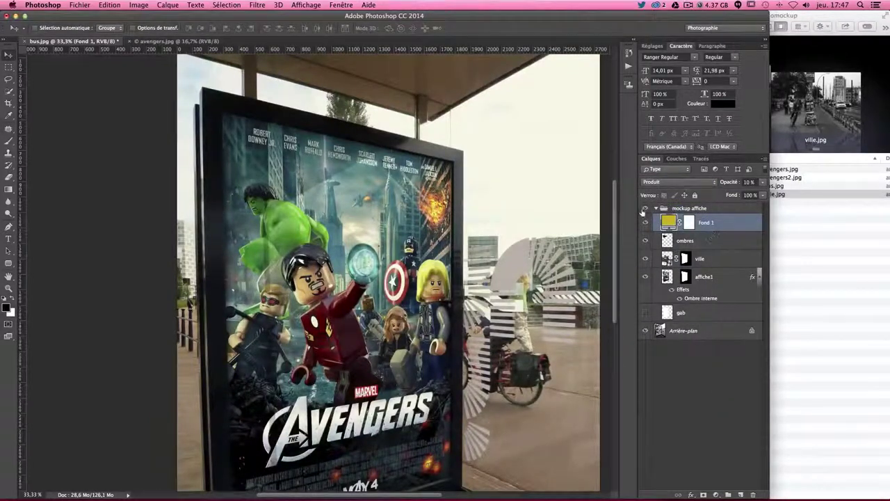
left_click(644, 221)
left_click(644, 222)
left_click(645, 221)
left_click(645, 221)
left_click(645, 222)
left_click(644, 222)
left_click(645, 222)
left_click(644, 222)
left_click(644, 222)
left_click(644, 222)
Deselect all layers, then select the Fond 1 layer again.
left_click(744, 391)
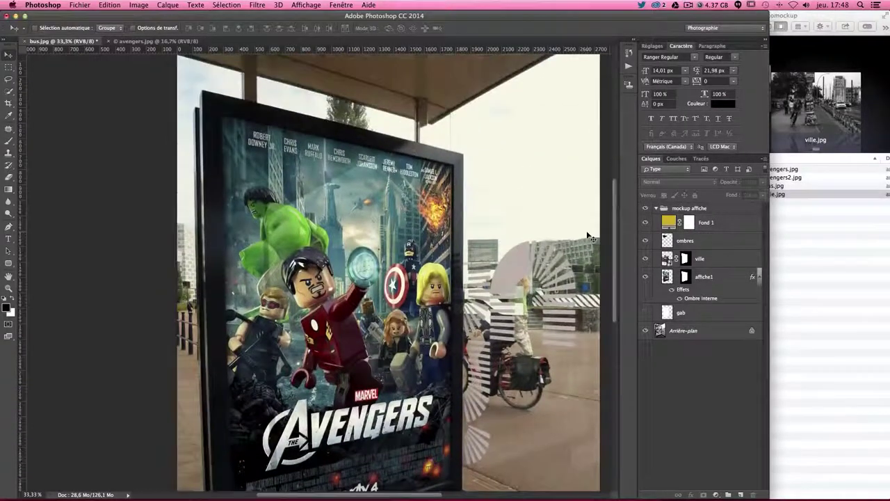
scroll(588, 237, "up", 2)
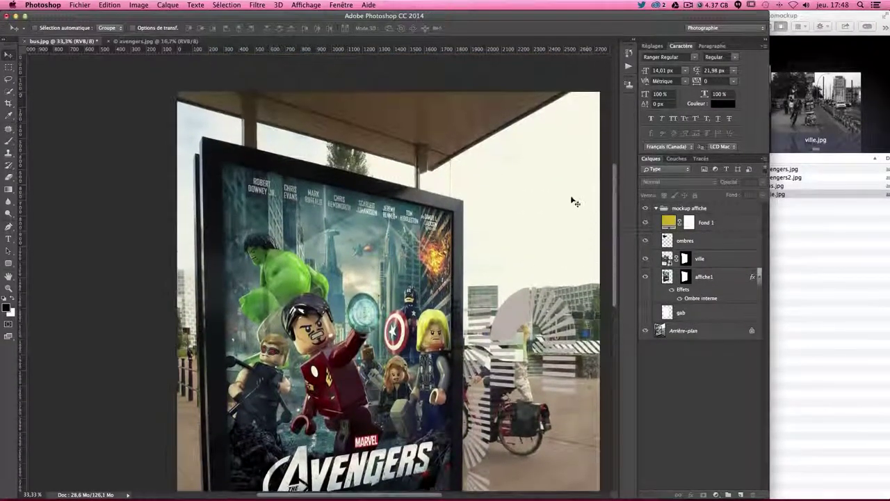
left_click(723, 222)
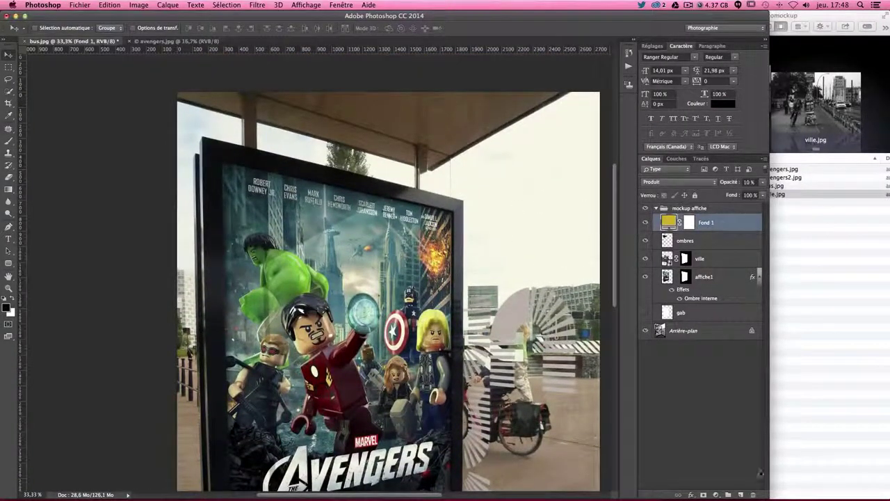
Create a new layer above Fond 1 named grain and fill it with white.
left_click(739, 495)
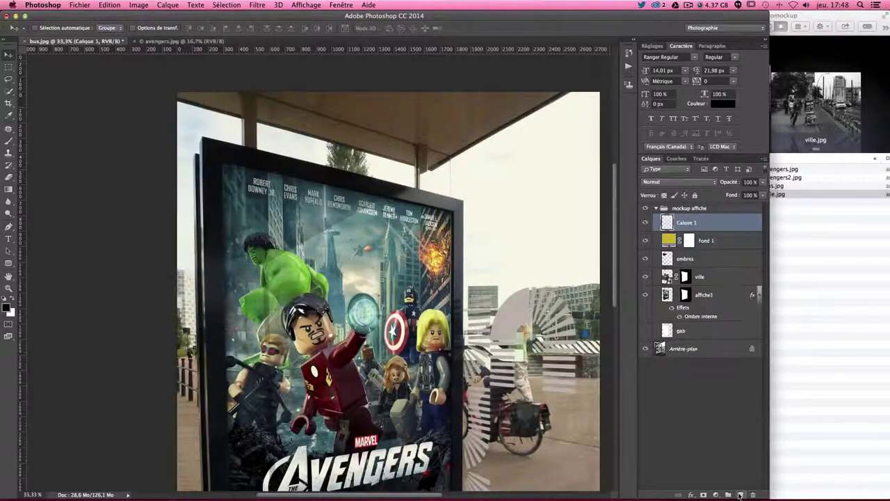
double_click(694, 220)
key("Escape")
double_click(687, 223)
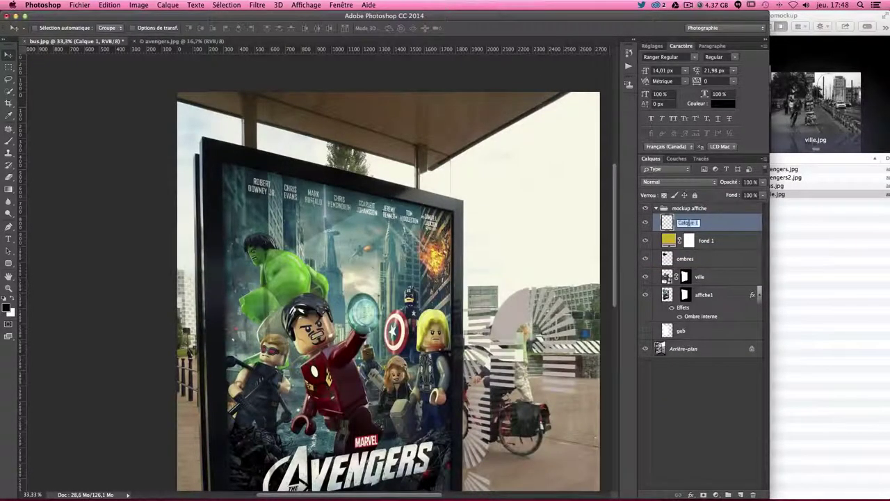
type("grain")
key("Return")
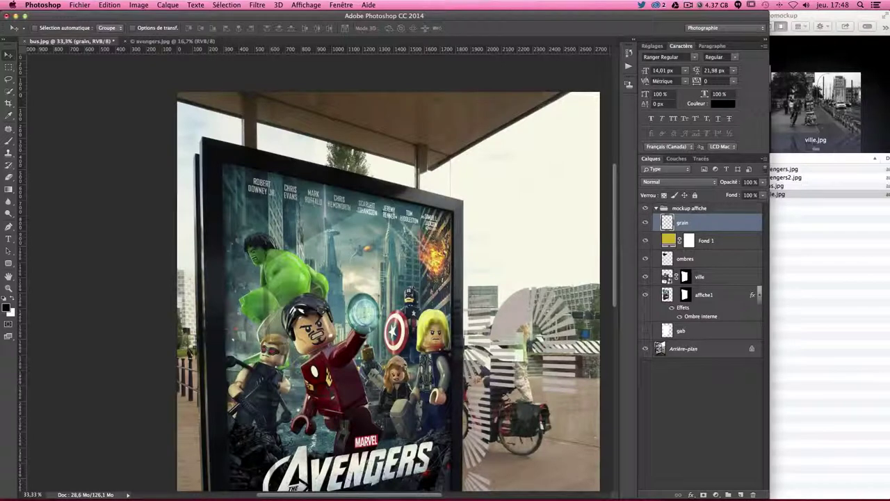
key("super+BackSpace")
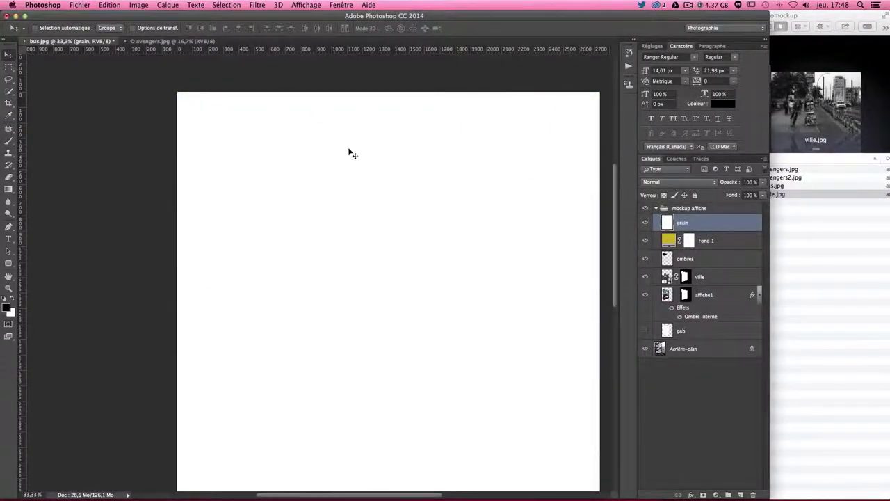
Apply Ajout de bruit to the grain layer: 25%, Uniforme, Monochromatique.
scroll(348, 149, "down", 2)
left_click(257, 4)
mouse_move(262, 107)
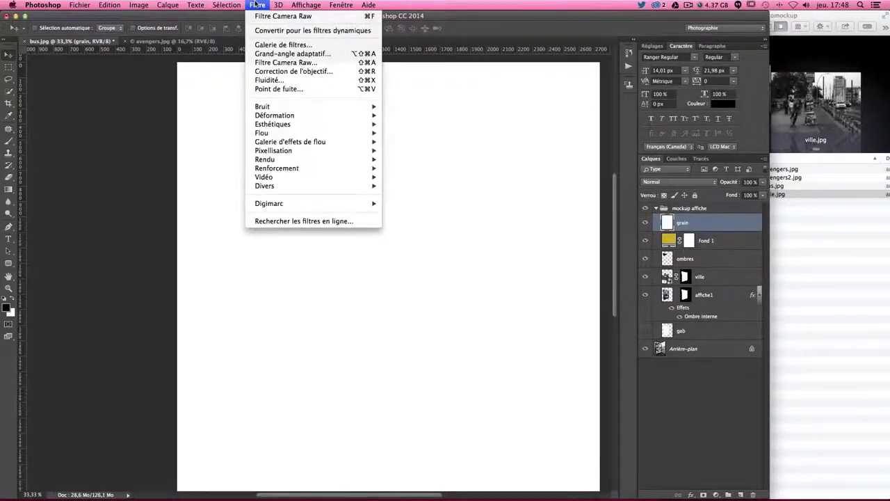
left_click(417, 106)
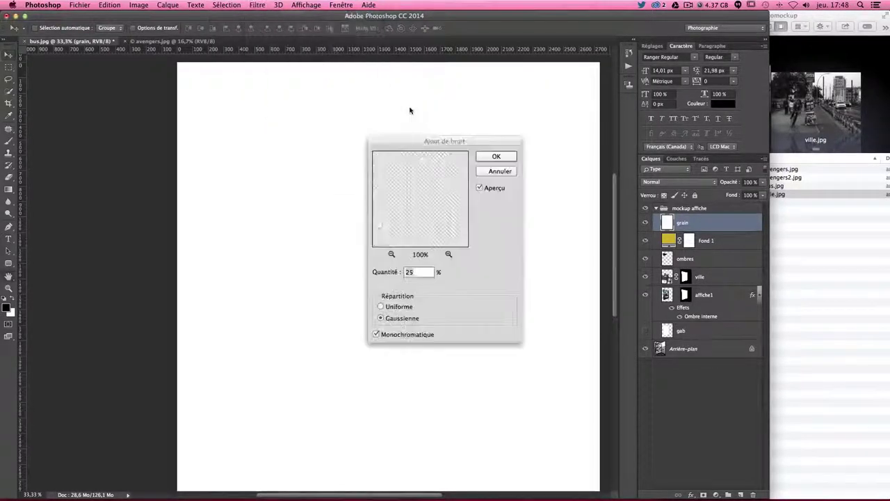
left_click_drag(384, 286, 381, 287)
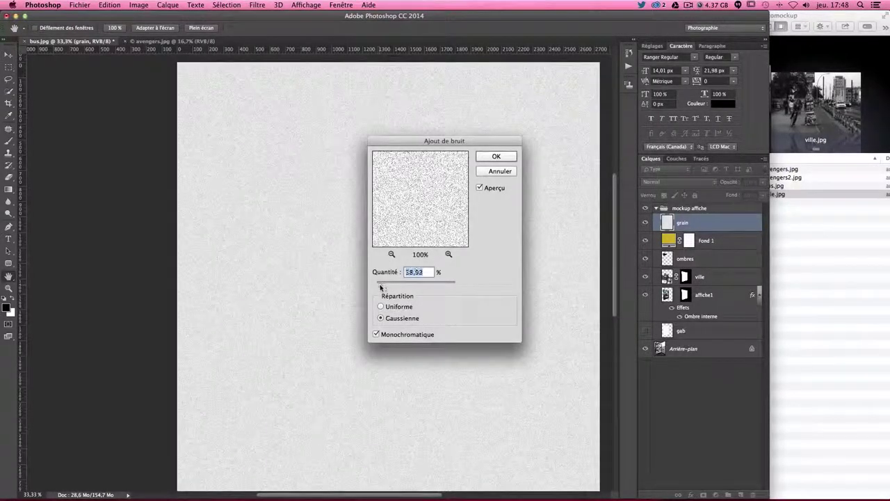
type("20")
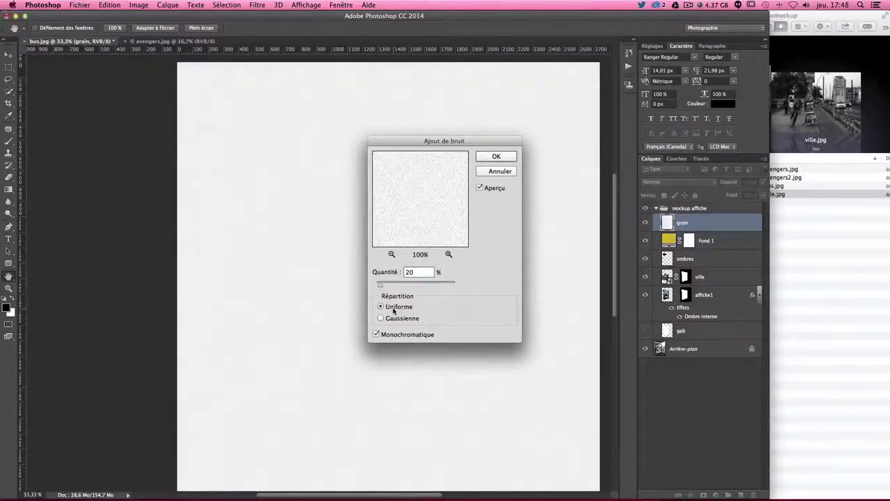
left_click(376, 334)
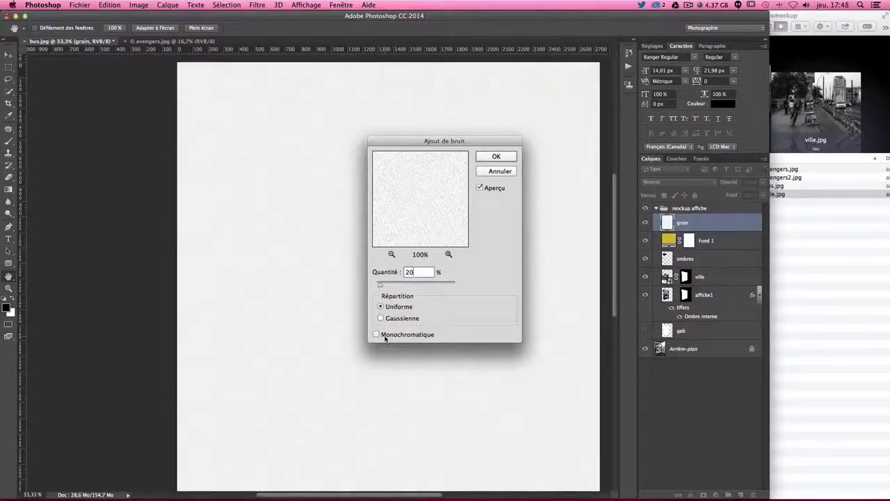
left_click(386, 288)
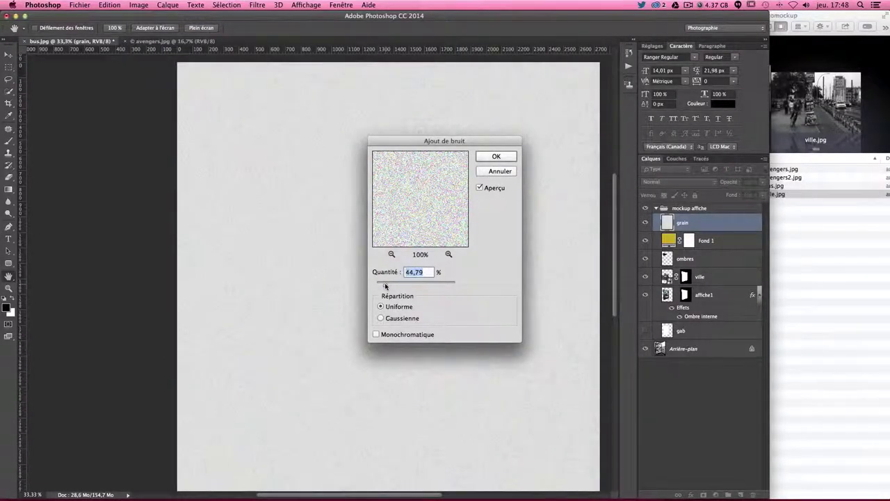
type("25")
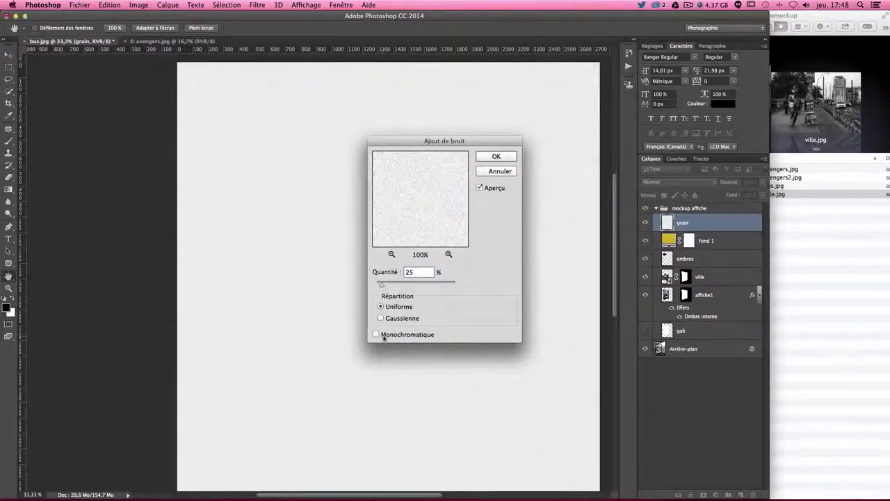
left_click(376, 334)
left_click(512, 157)
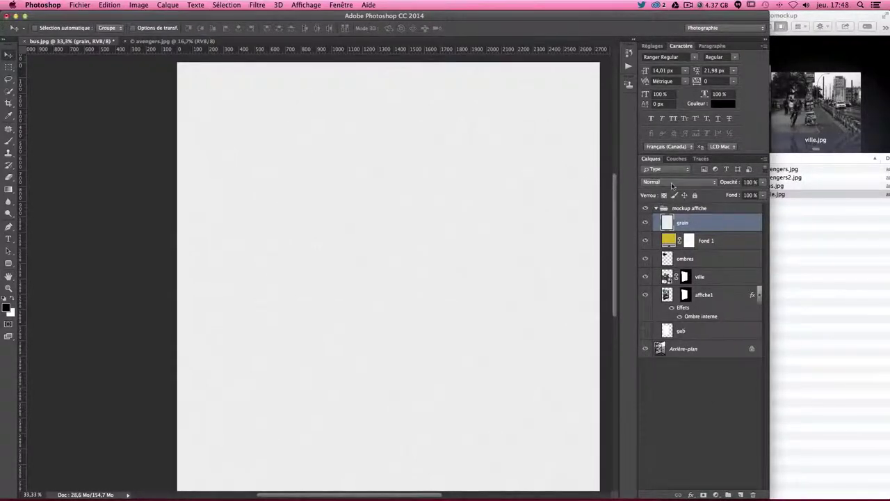
Blend the grain layer in Produit (Multiply) mode at 50% opacity.
left_click(660, 182)
left_click(669, 208)
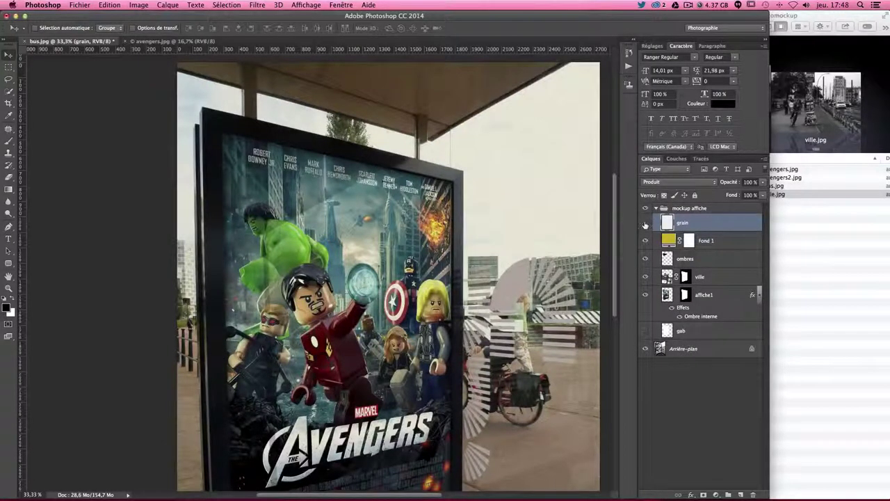
left_click(645, 222)
left_click(645, 223)
left_click(645, 223)
left_click(645, 222)
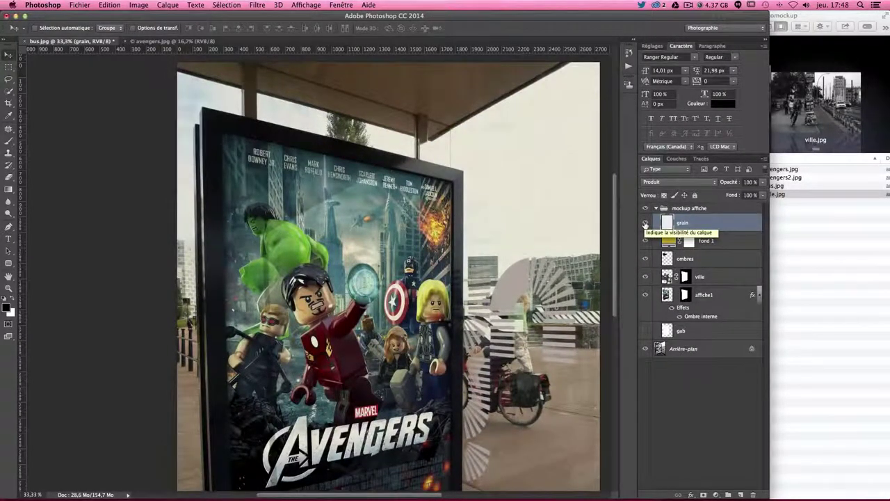
left_click(749, 182)
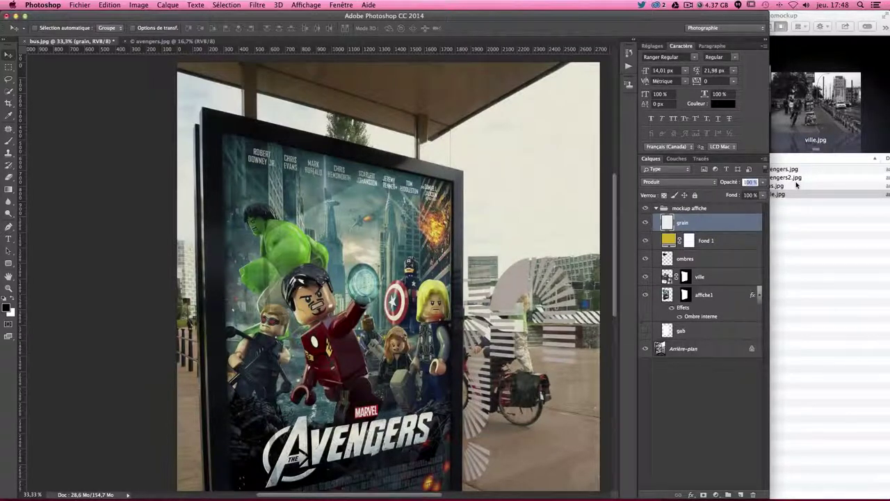
type("12")
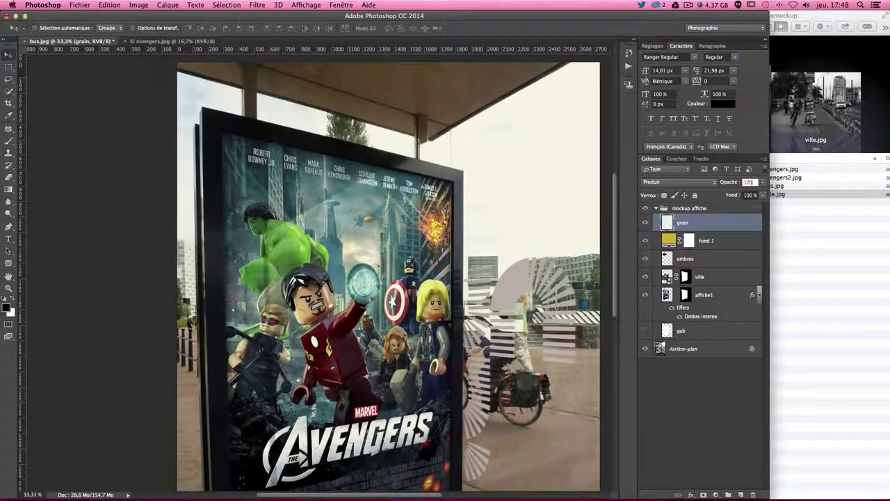
type("50")
key("Return")
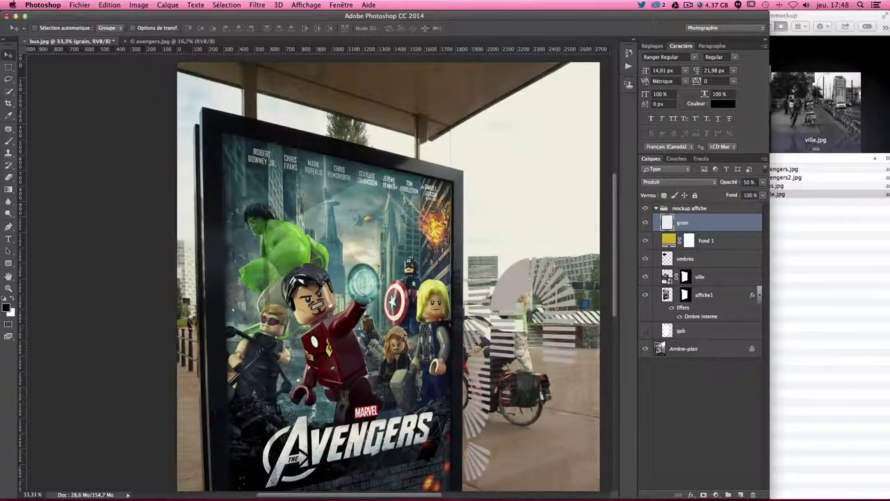
Toggle the grain layer off and on to compare its effect.
scroll(484, 222, "down", 3)
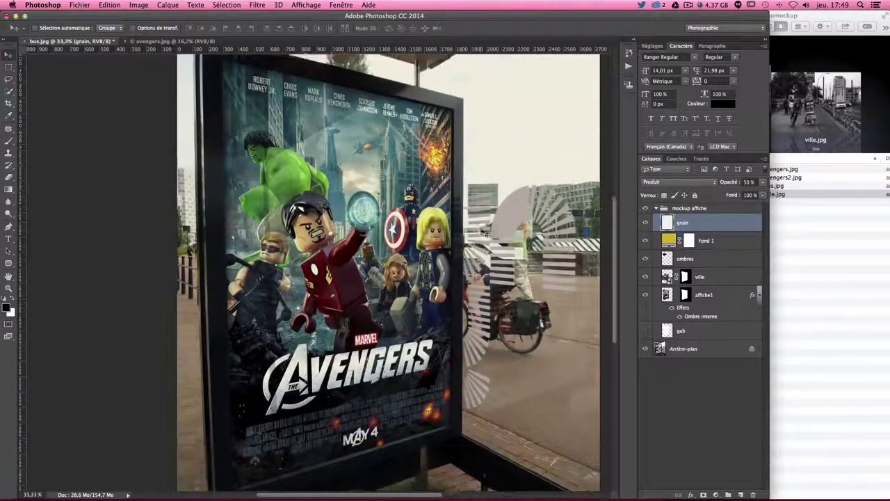
scroll(484, 222, "up", 2)
left_click(645, 222)
left_click(645, 223)
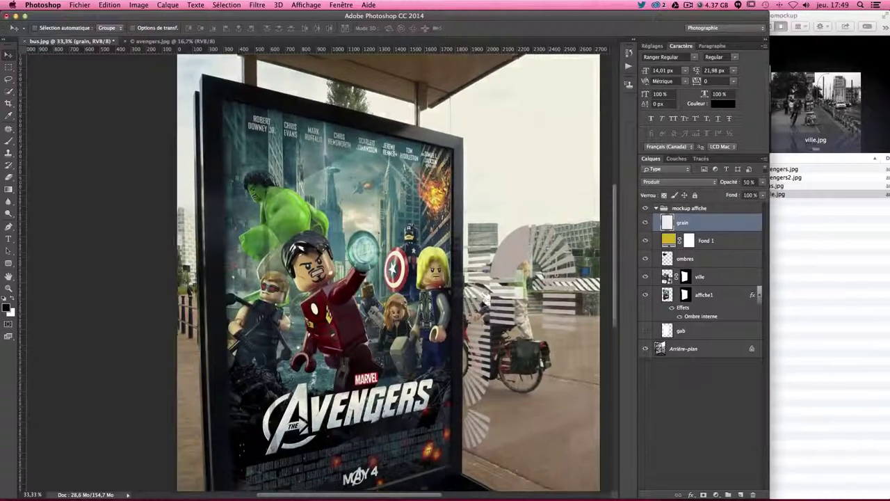
Bring Finder's tutomockup folder forward and select avengers2.jpg.
scroll(484, 306, "down", 5)
scroll(484, 306, "up", 4)
scroll(485, 306, "up", 3)
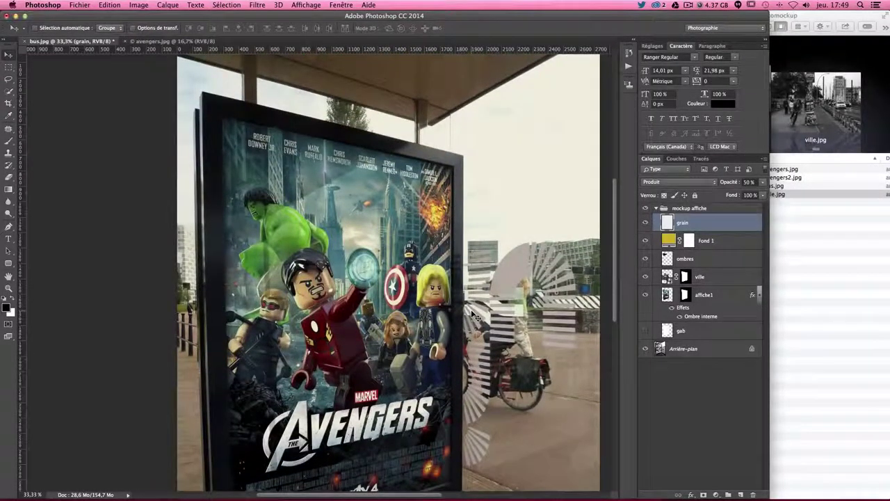
scroll(472, 315, "down", 2)
scroll(472, 315, "down", 2)
scroll(472, 315, "up", 1)
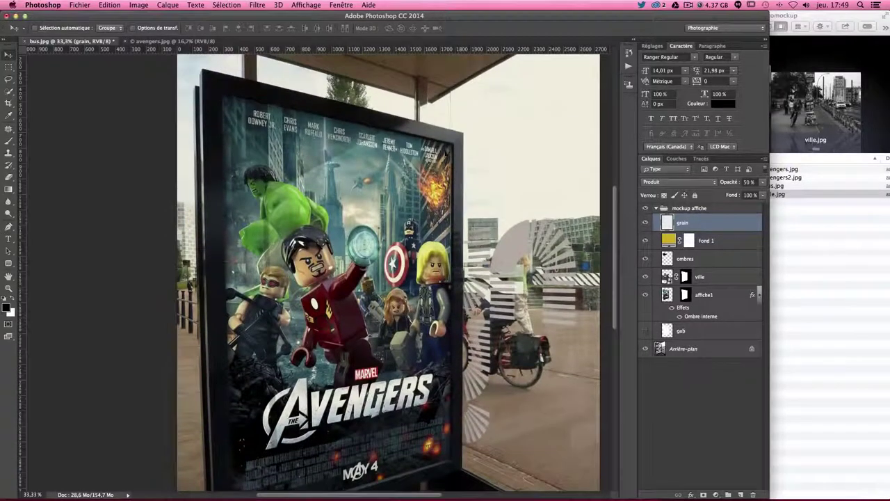
left_click(839, 248)
left_click(774, 178)
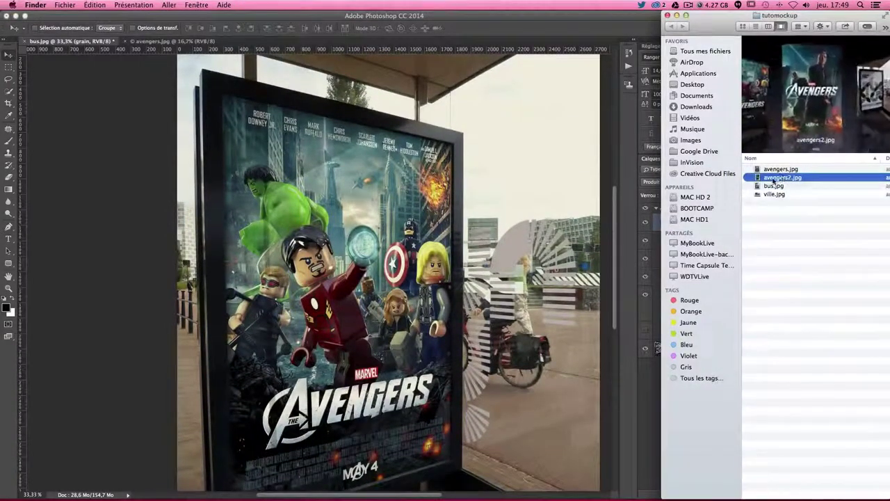
Open avengers2.jpg with Photoshop CC 2014 via Ouvrir avec, accepting the colour profile.
right_click(774, 179)
mouse_move(652, 193)
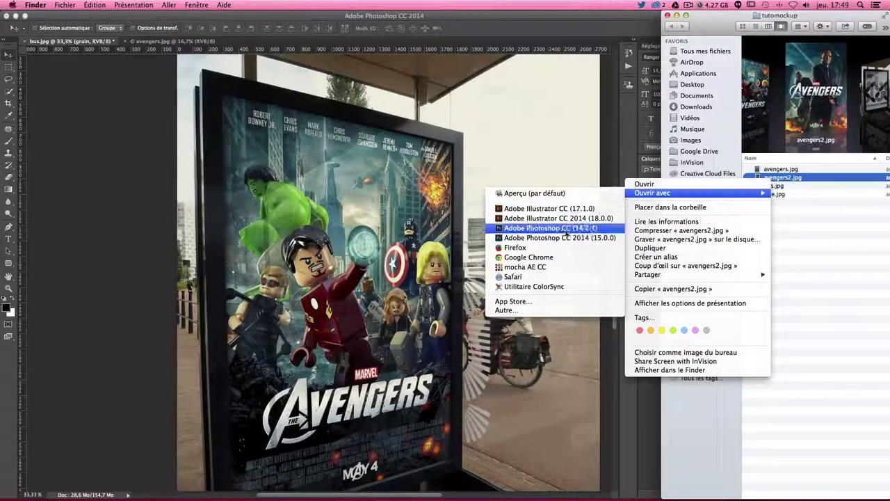
left_click(563, 237)
left_click(556, 295)
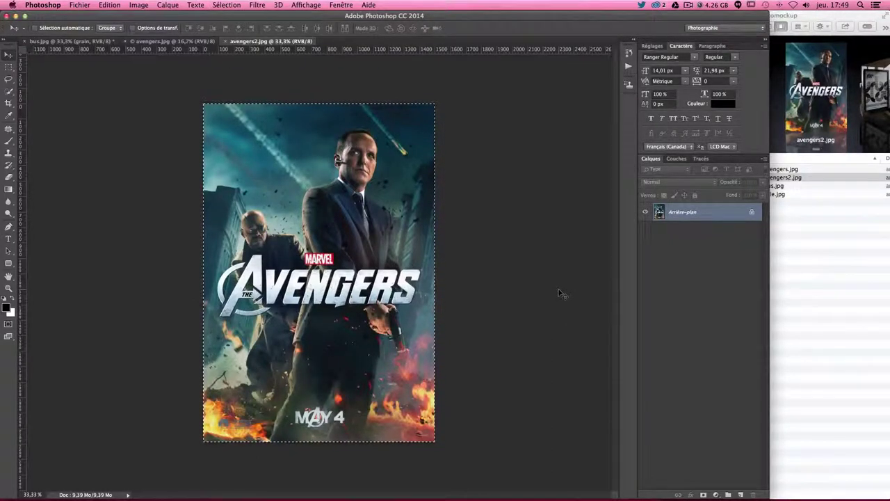
Return to bus.jpg, select affiche1 and load the gab layer's poster-shaped selection.
left_click(70, 41)
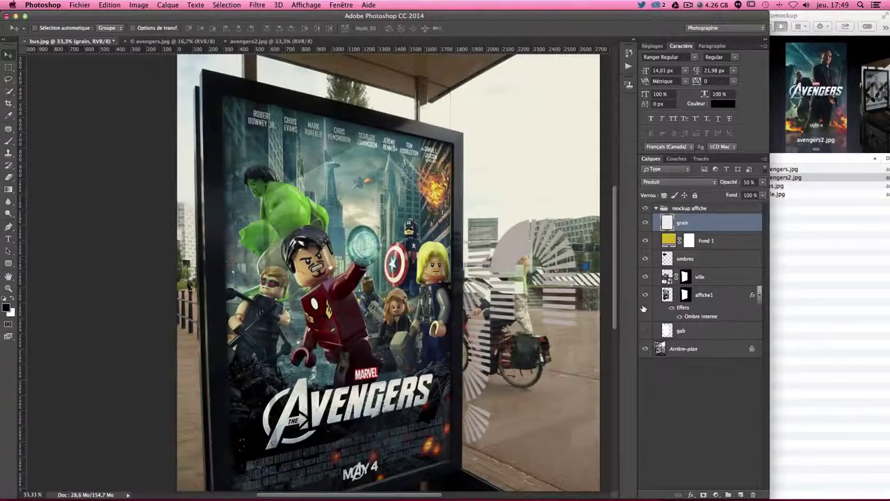
scroll(499, 279, "down", 3)
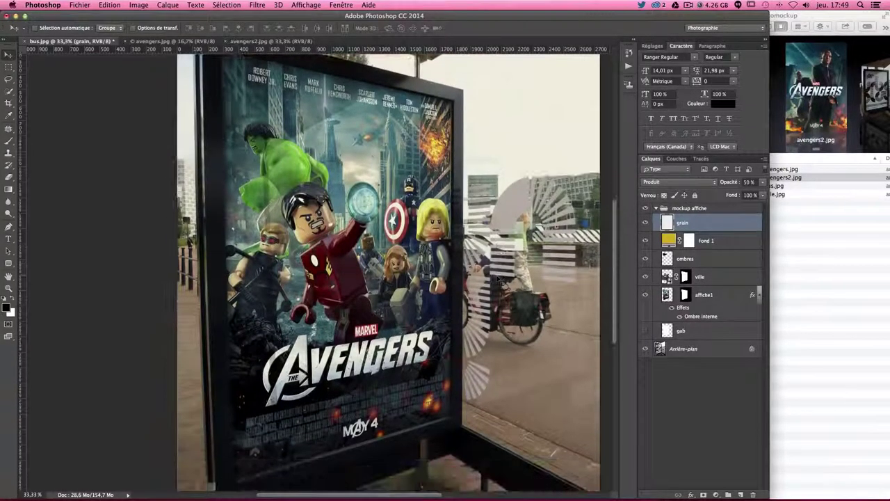
left_click(723, 295)
left_click(666, 333, "super")
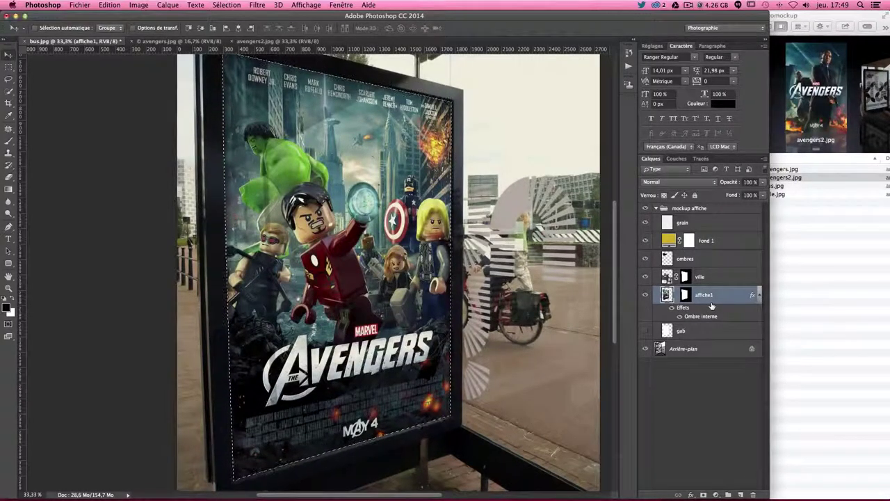
Paste the avengers2 poster into the selection with Coller dedans and enter Free Transform.
left_click(108, 6)
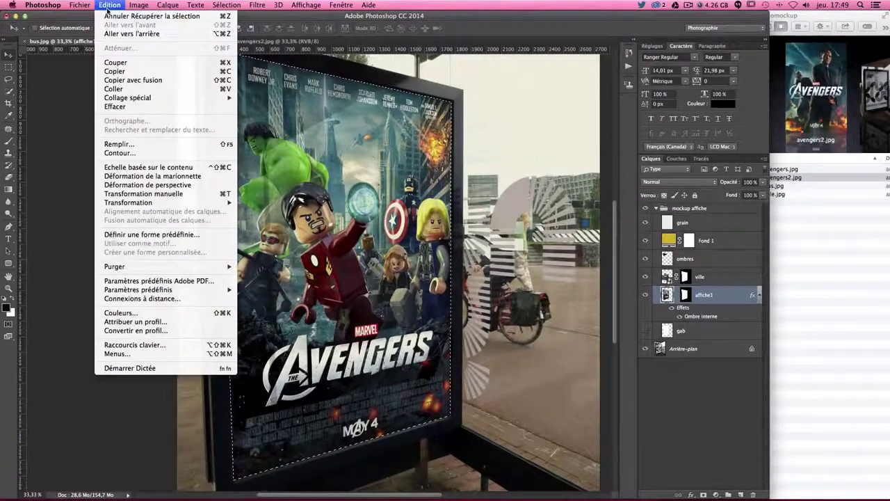
mouse_move(127, 98)
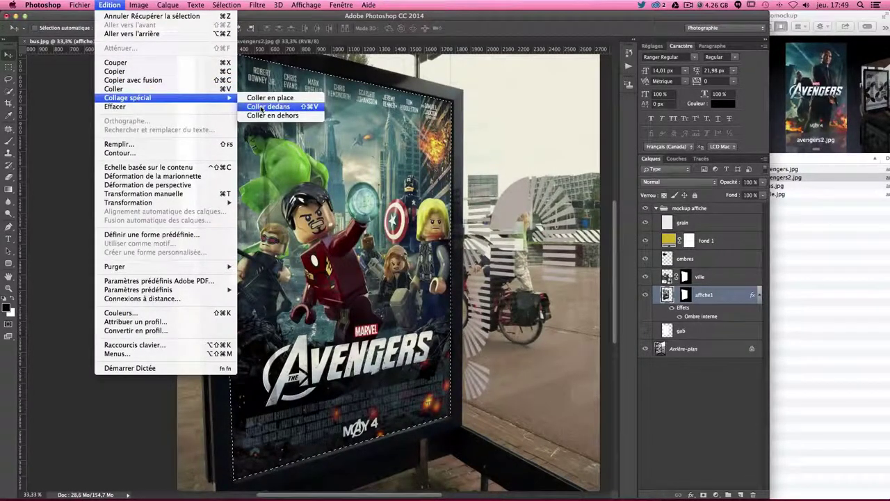
left_click(267, 106)
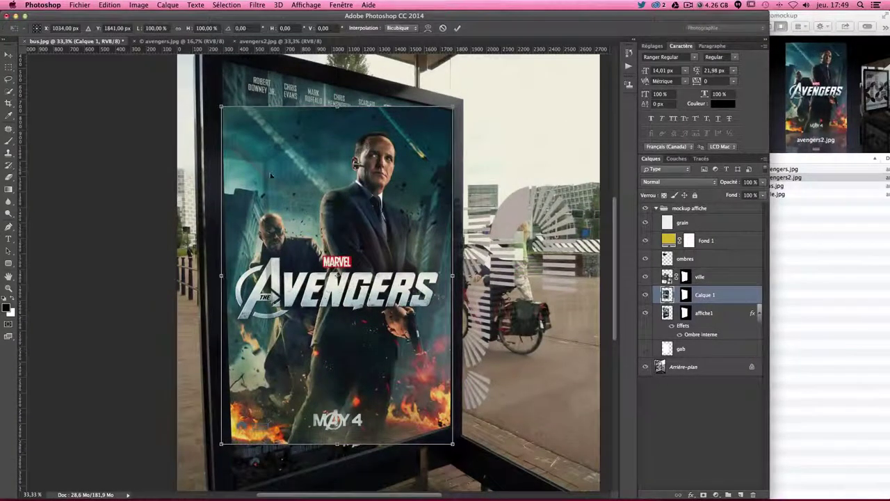
key("ctrl+t")
scroll(389, 271, "up", 1)
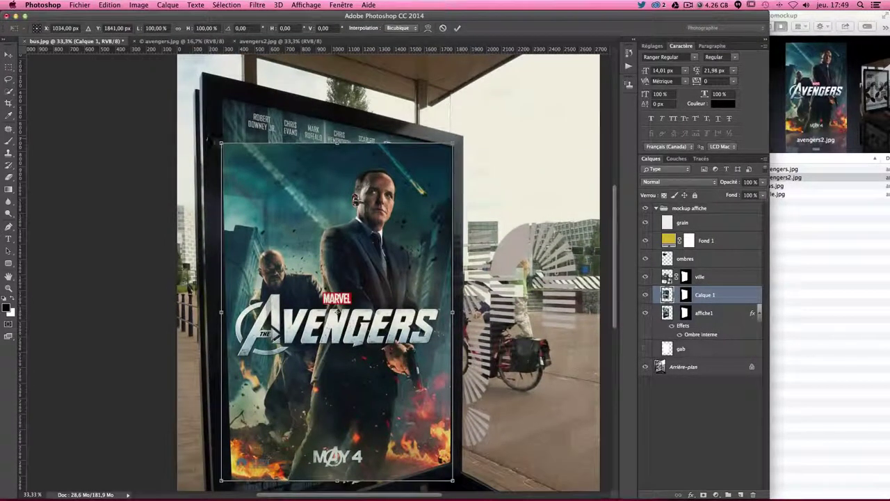
Distort the poster's four corners onto the shelter frame corners to match its perspective.
left_click_drag(221, 144, 220, 96)
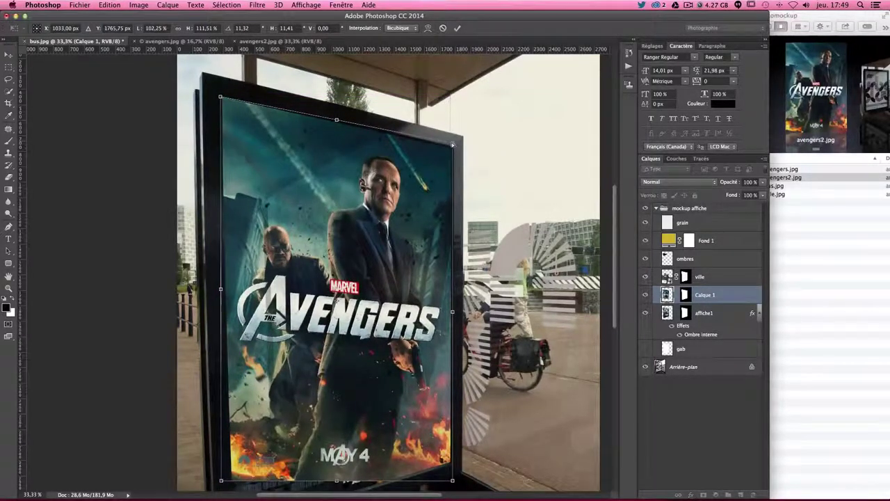
left_click_drag(452, 144, 459, 146)
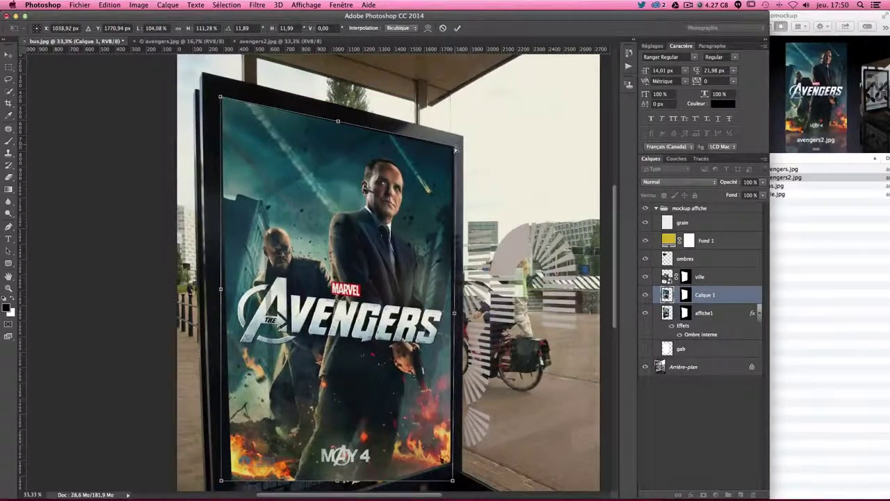
scroll(459, 146, "down", 3)
scroll(254, 460, "down", 2)
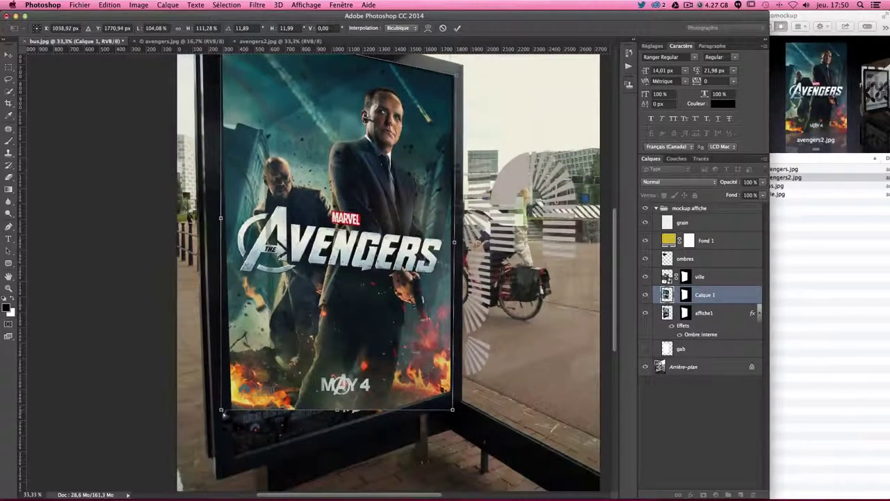
left_click_drag(223, 410, 239, 466)
left_click_drag(457, 415, 451, 398)
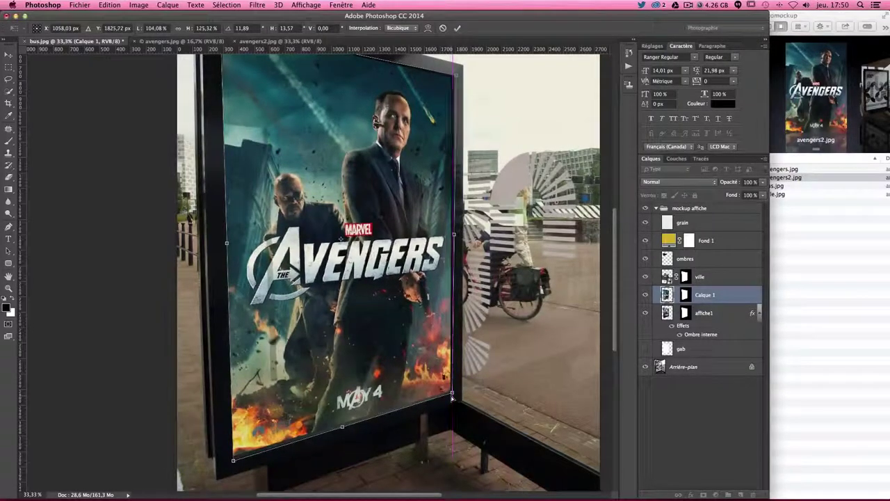
scroll(452, 398, "up", 3)
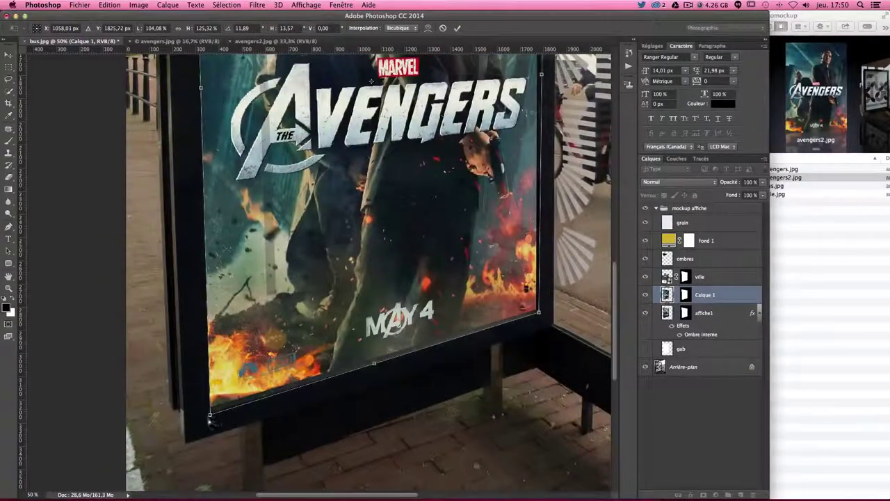
left_click_drag(210, 413, 207, 414)
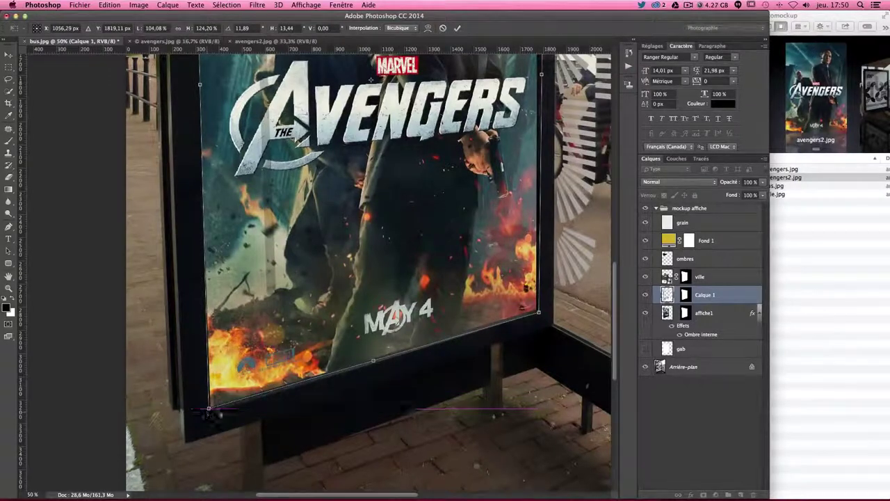
scroll(368, 271, "up", 2)
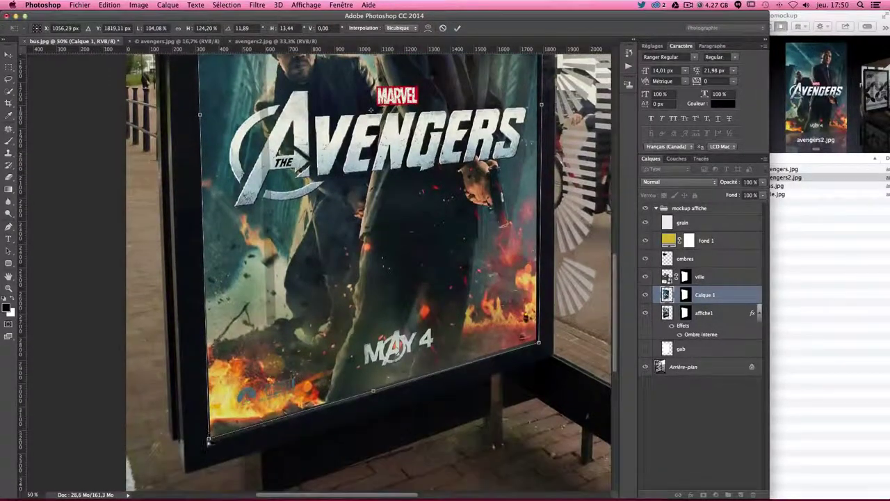
left_click_drag(208, 440, 206, 439)
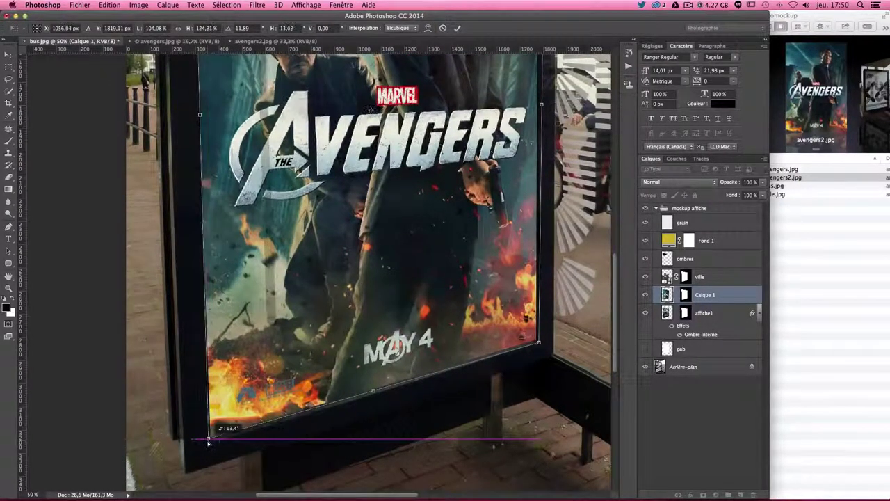
scroll(208, 435, "up", 5)
scroll(216, 427, "up", 5)
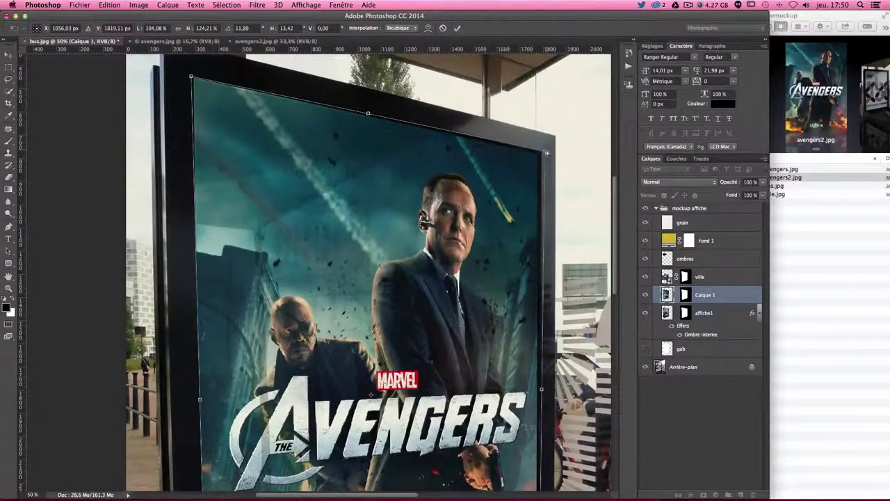
left_click_drag(547, 152, 543, 151)
scroll(543, 150, "down", 10)
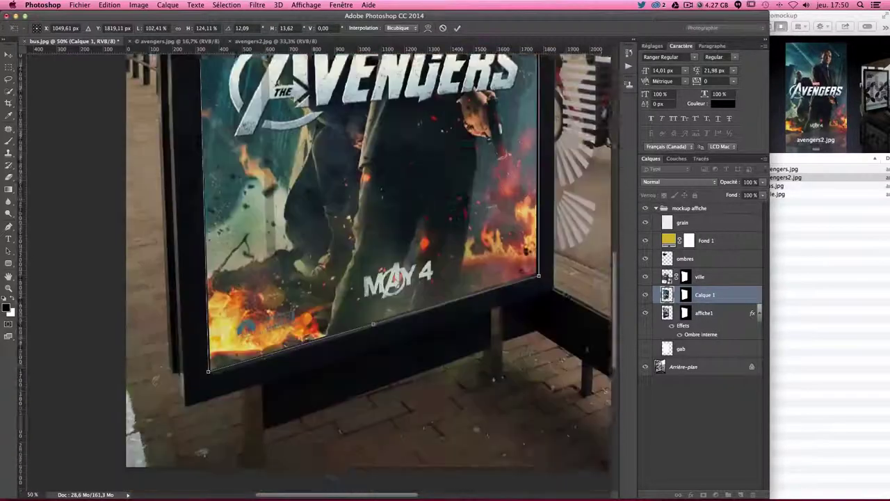
scroll(565, 221, "down", 3)
Commit the poster transform and hide the affiche1 layer after comparing it on and off.
key("Return")
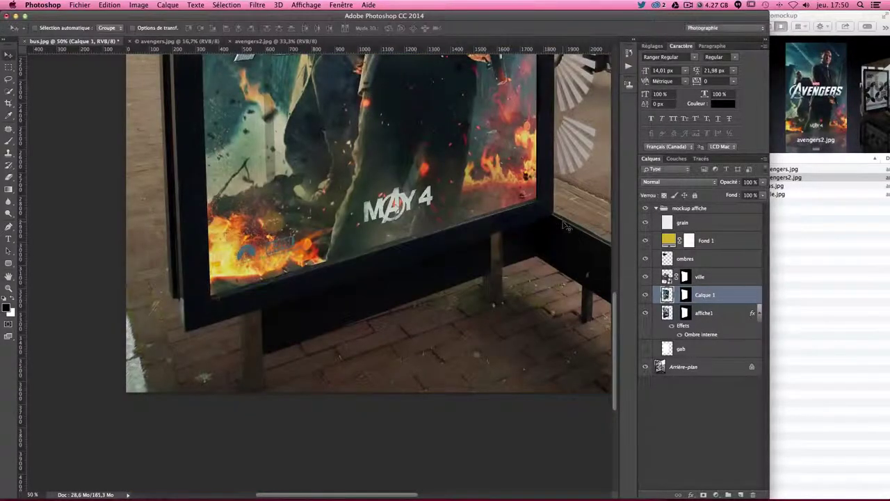
scroll(565, 221, "down", 2)
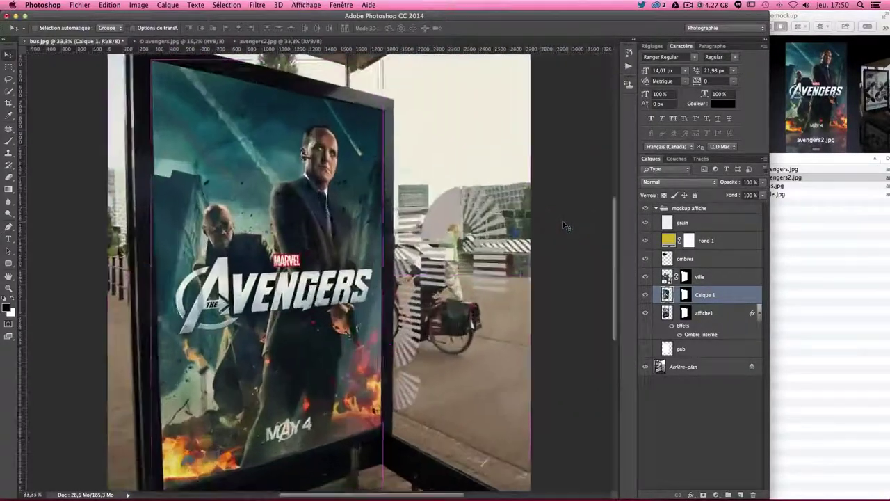
scroll(461, 224, "up", 1)
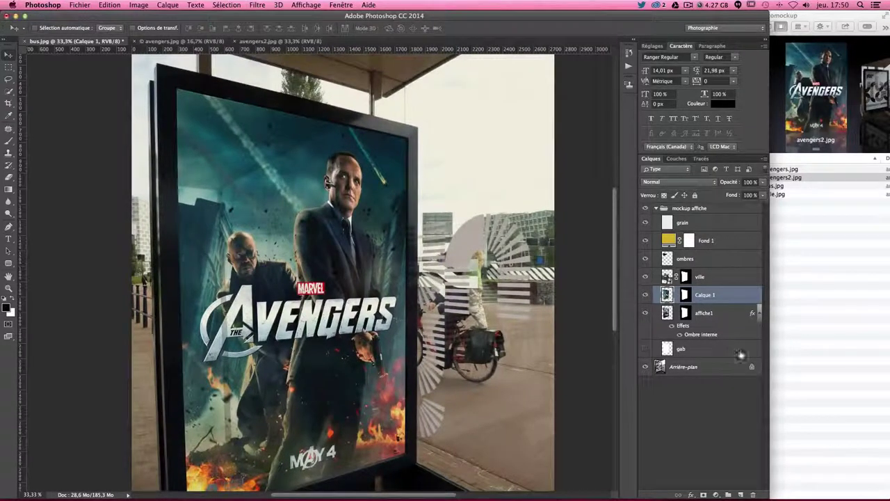
left_click(714, 316)
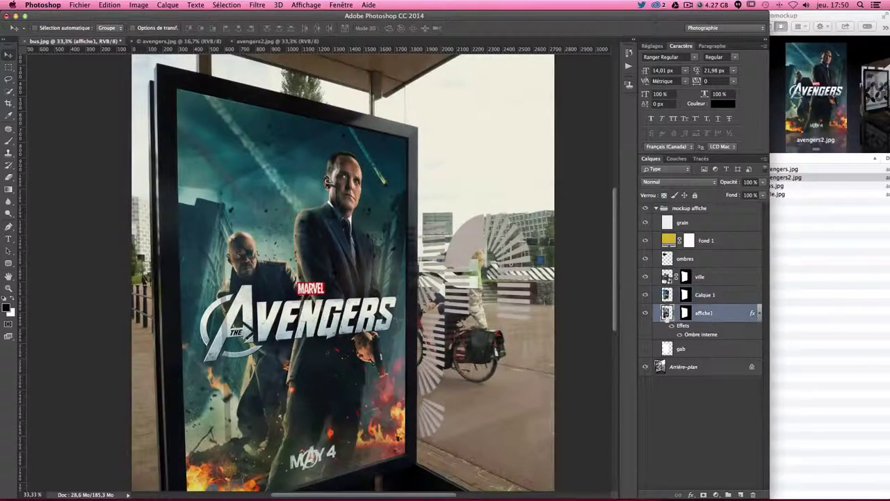
left_click(646, 315)
left_click(646, 314)
left_click(646, 315)
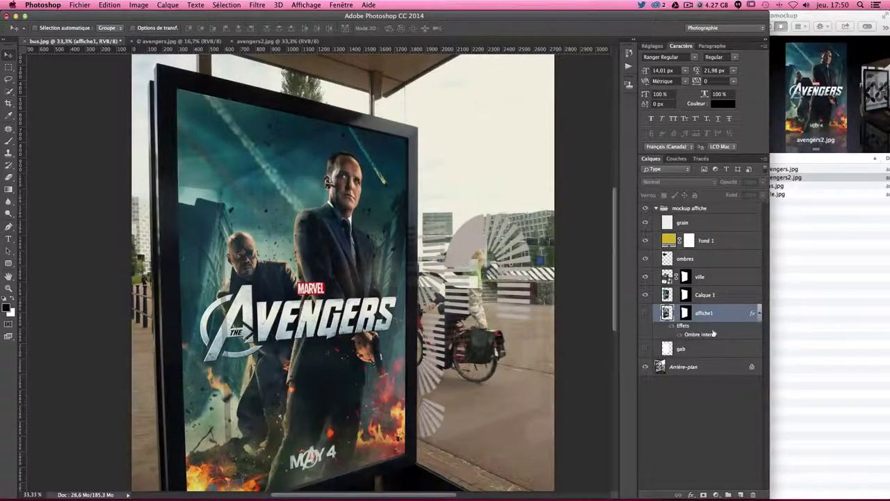
Copy affiche1's inner-shadow layer style.
right_click(713, 334)
right_click(718, 313)
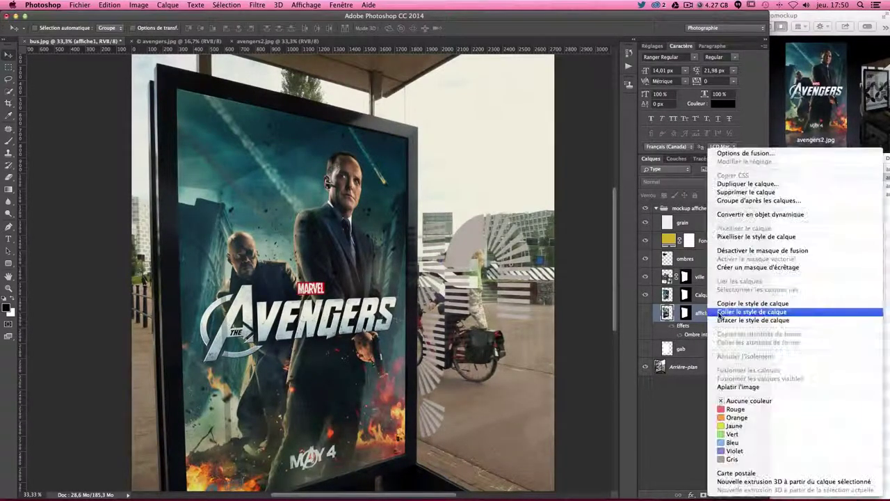
left_click(741, 304)
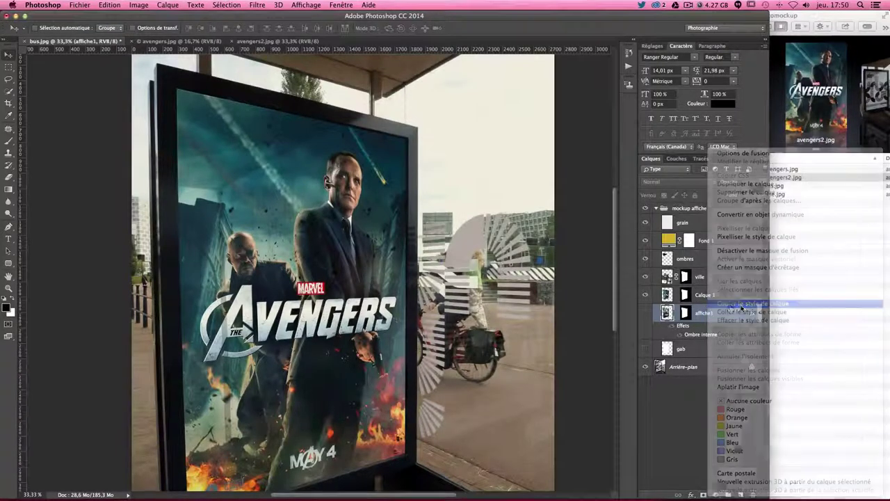
Rename the new Calque 1 poster layer to affiche2.
left_click(725, 301)
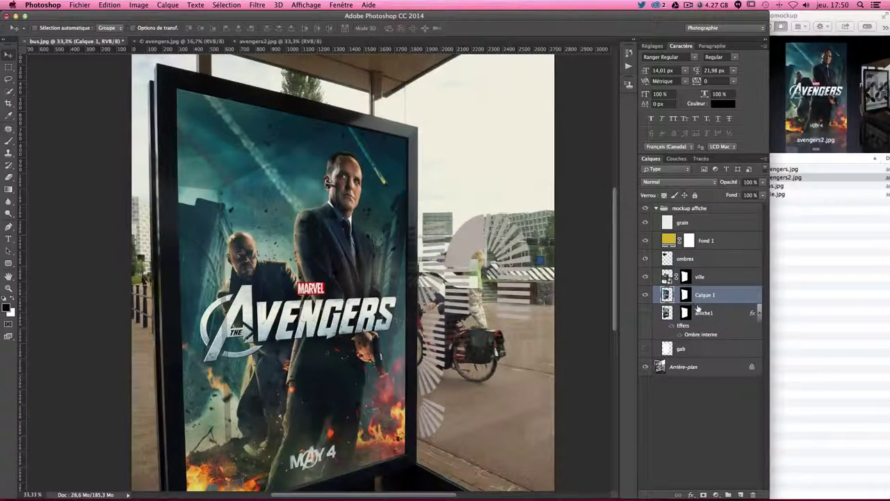
double_click(705, 295)
type("affiche2")
key("Return")
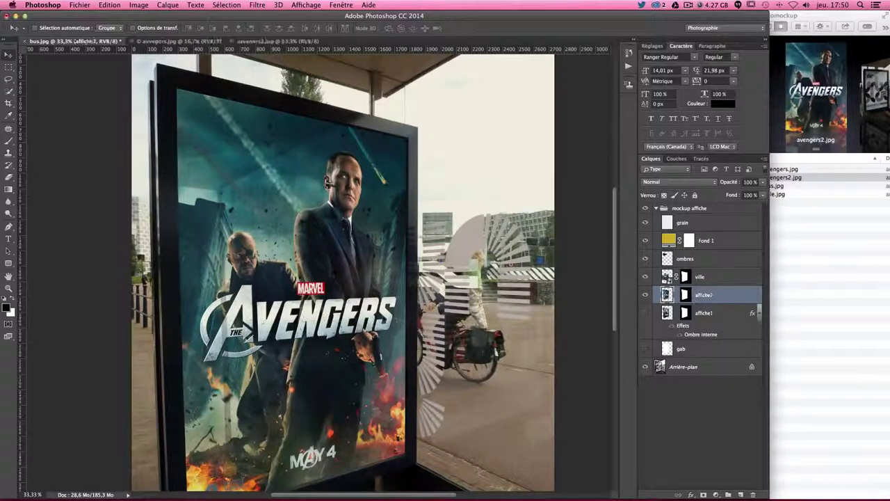
Paste the inner-shadow style onto affiche2, then toggle the yellow Fond 1 tint to compare.
right_click(739, 297)
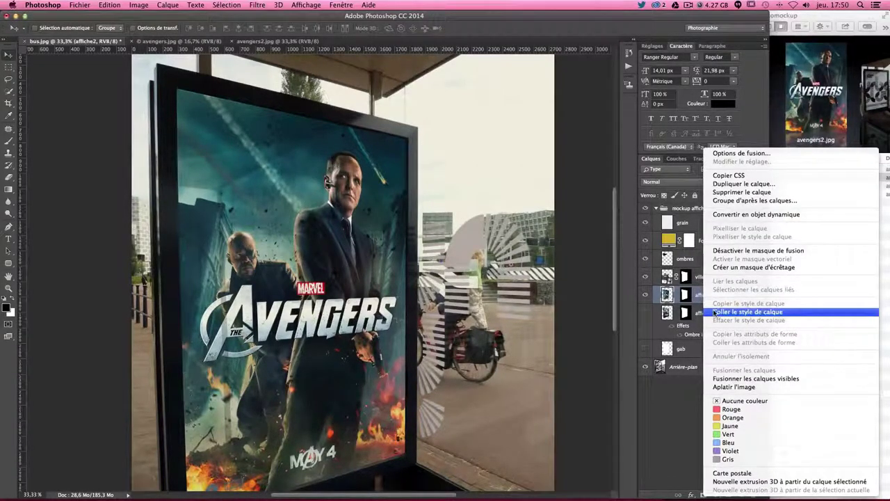
left_click(715, 313)
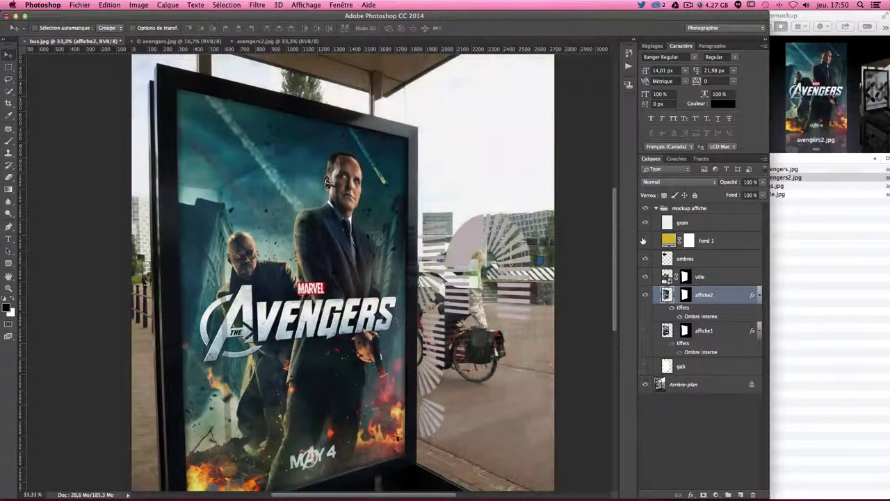
left_click(644, 240)
Toggle grain off and on, then hide affiche2 and show the Lego Avengers poster in affiche1.
left_click(645, 223)
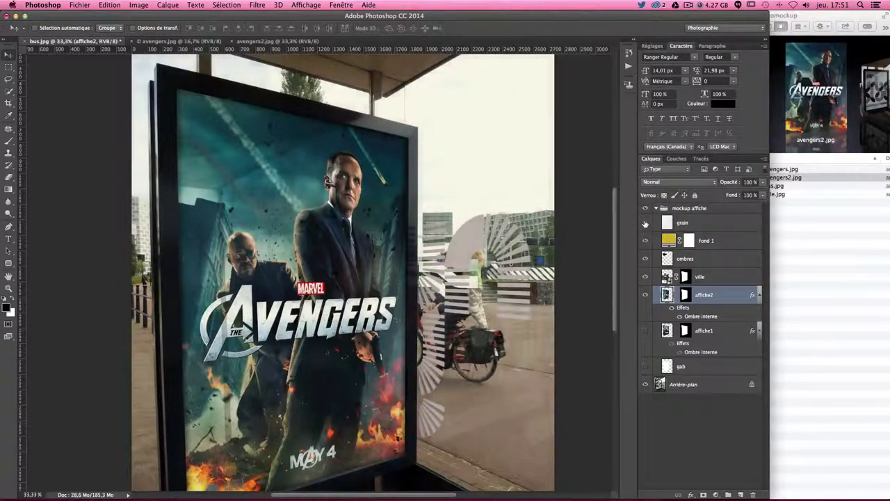
left_click(645, 223)
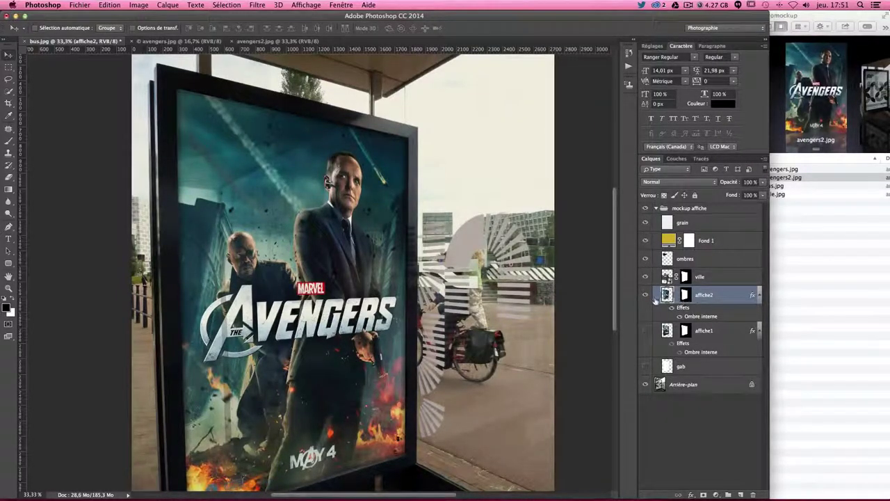
left_click(645, 296)
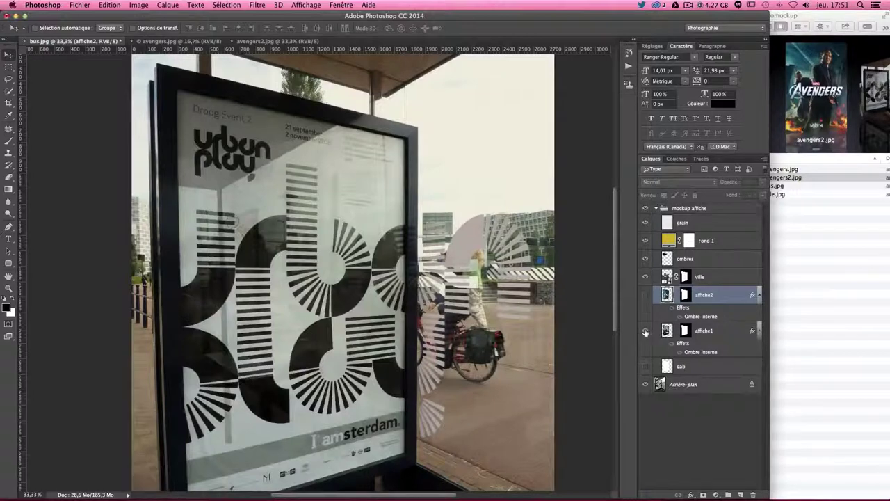
left_click(645, 331)
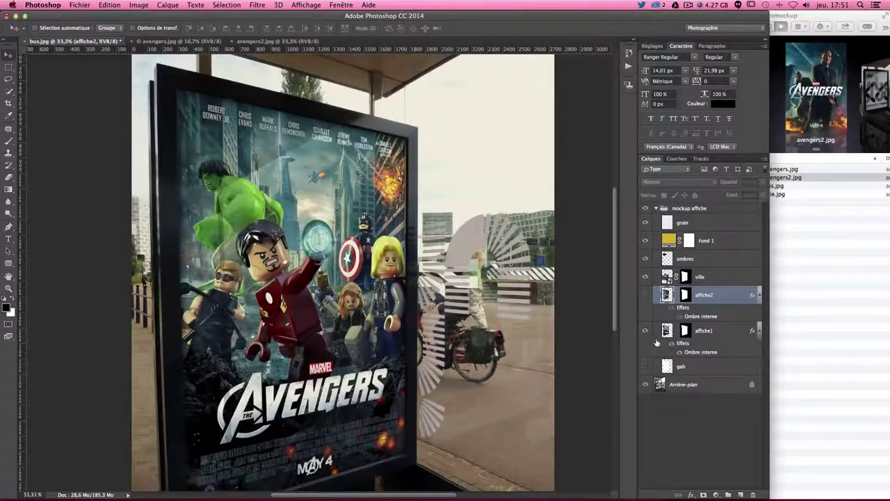
Collapse the mockup affiche group, briefly hiding and reshowing it.
left_click(657, 209)
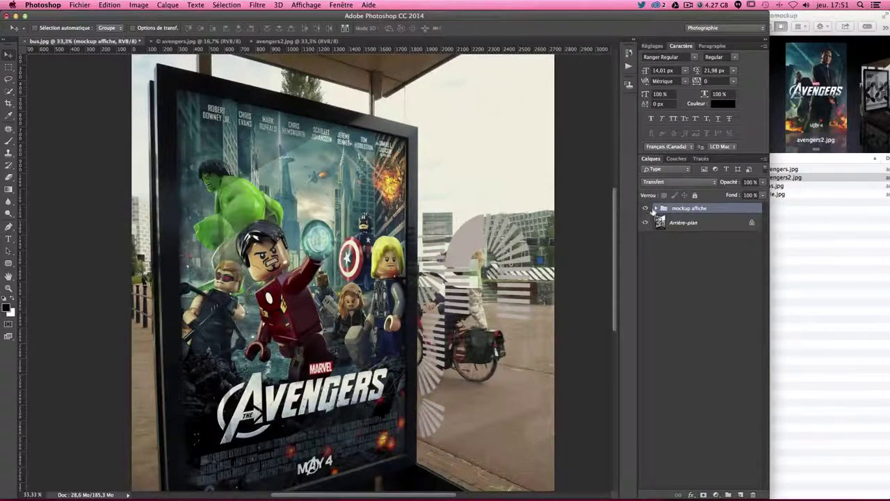
left_click(647, 209)
left_click(646, 208)
left_click(655, 209)
left_click(656, 208)
Stamp visible layers into Calque 1 and grade it in Camera Raw: exposure +0,30, clarity +29, vibrance −18.
key("super+v")
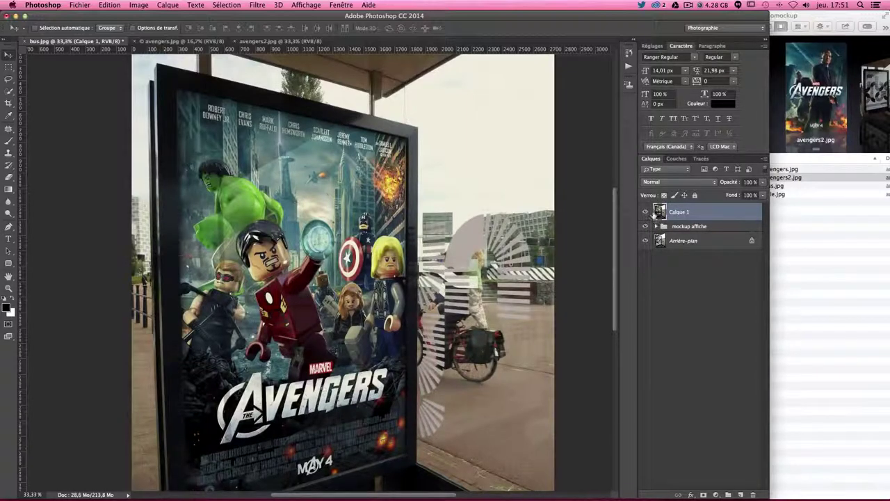
left_click(257, 5)
left_click(555, 203)
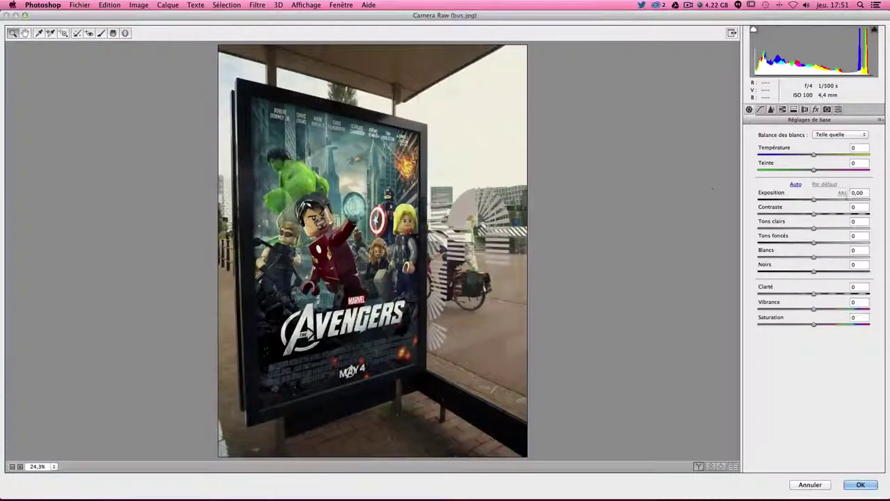
mouse_move(814, 201)
left_mouse_down()
mouse_move(812, 231)
mouse_move(835, 243)
mouse_move(837, 258)
mouse_move(801, 259)
mouse_move(836, 273)
mouse_move(826, 273)
mouse_move(833, 295)
mouse_move(804, 310)
left_mouse_up()
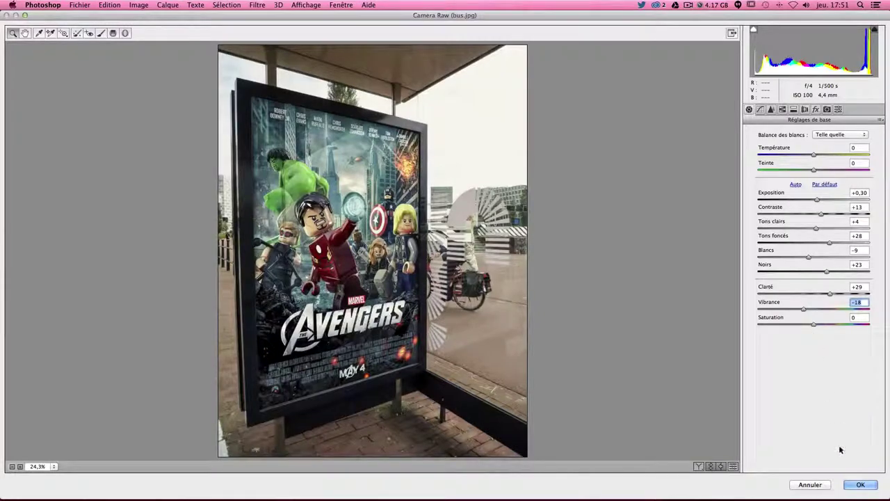
left_click(861, 486)
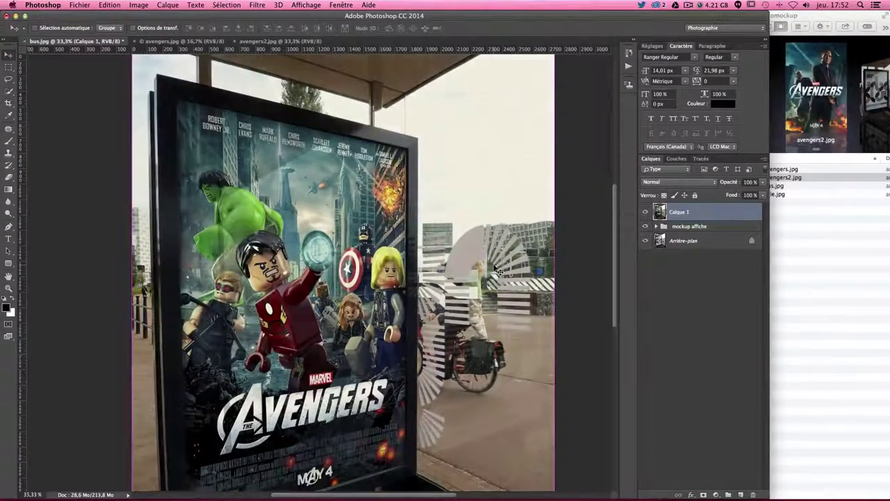
Apply a Lens Correction custom vignette to Calque 1: amount −23, midpoint +30.
scroll(495, 270, "down", 3)
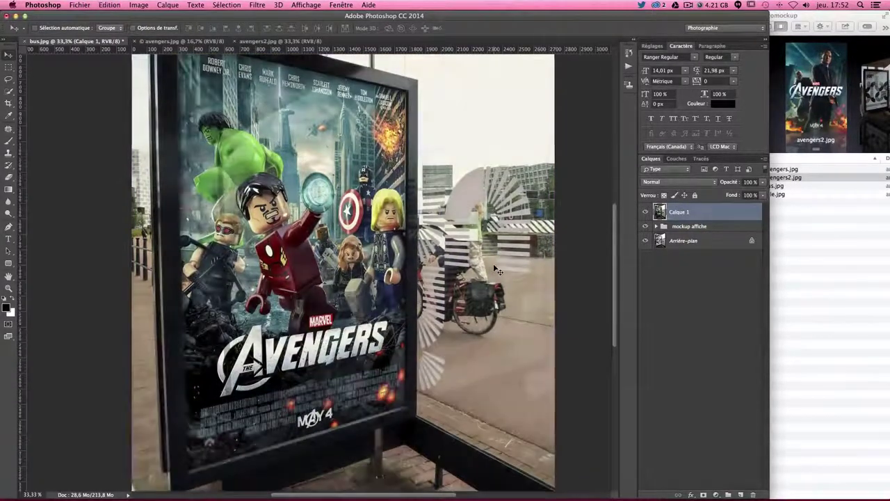
scroll(498, 270, "up", 2)
scroll(359, 173, "up", 3)
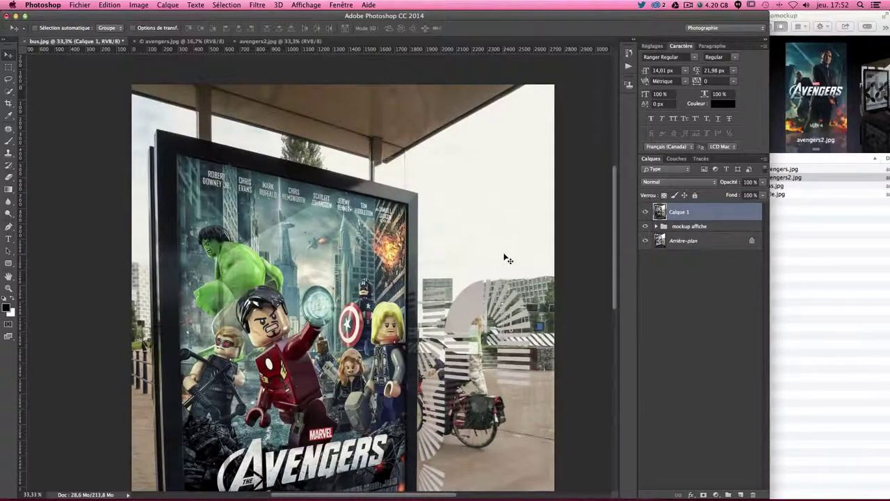
scroll(505, 255, "down", 1)
scroll(482, 239, "up", 1)
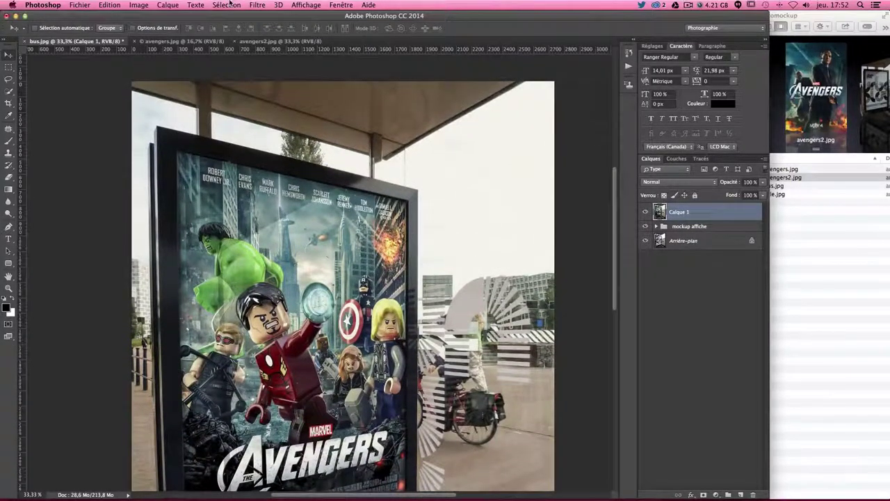
left_click(254, 5)
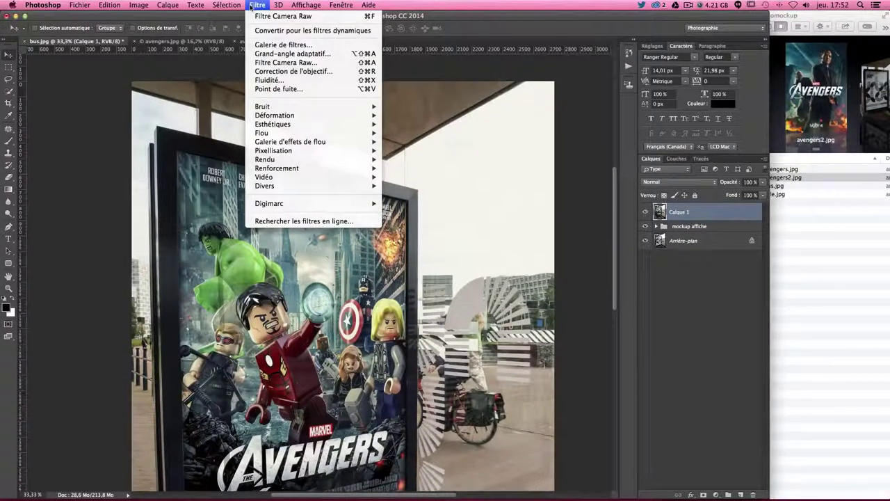
left_click(292, 71)
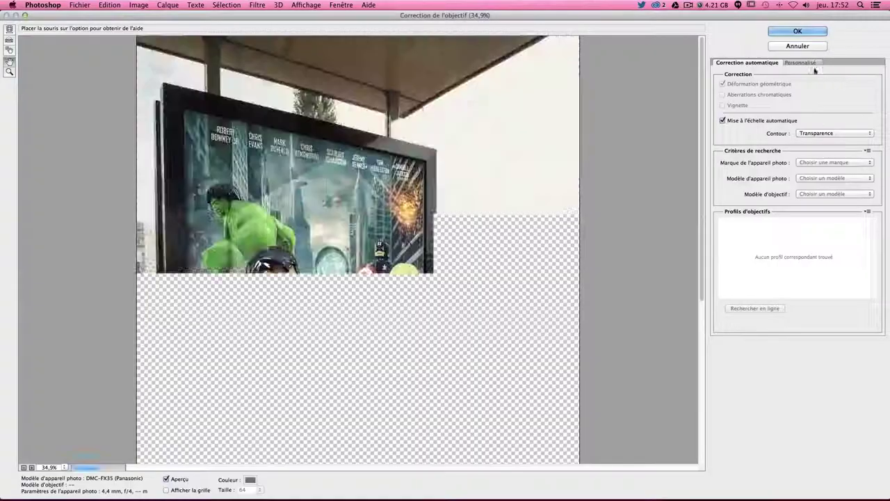
left_click(801, 62)
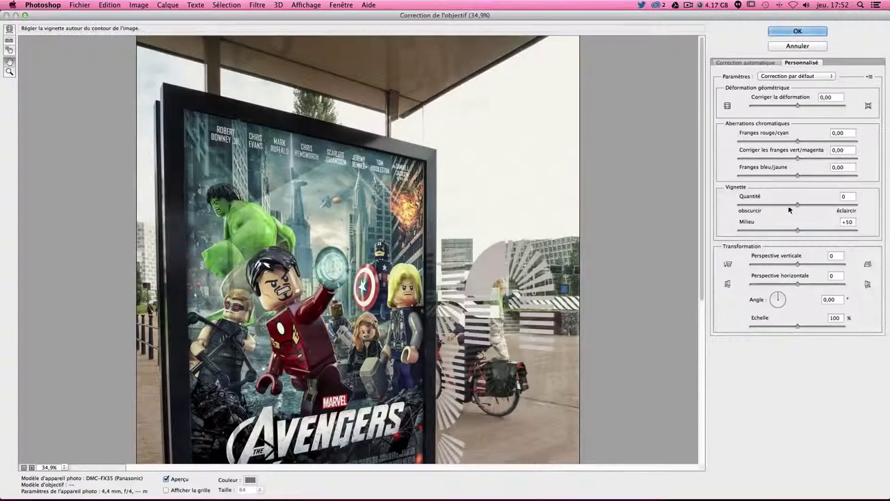
left_click_drag(790, 204, 774, 230)
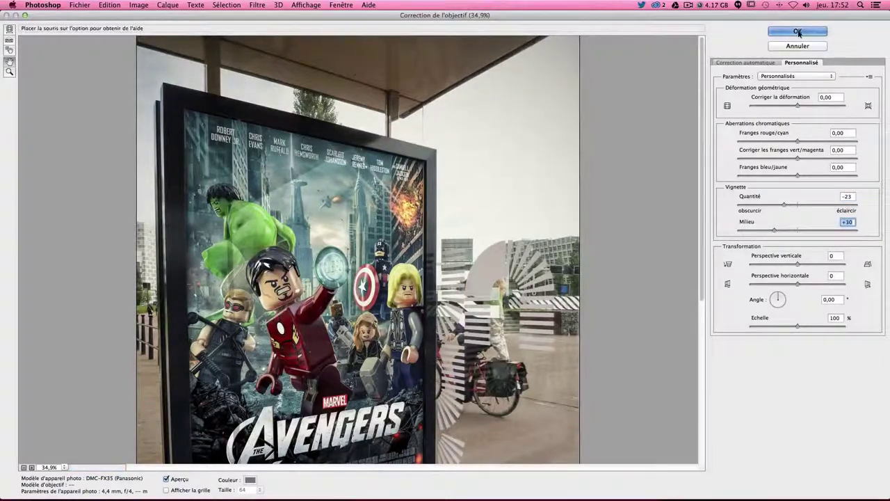
key("Return")
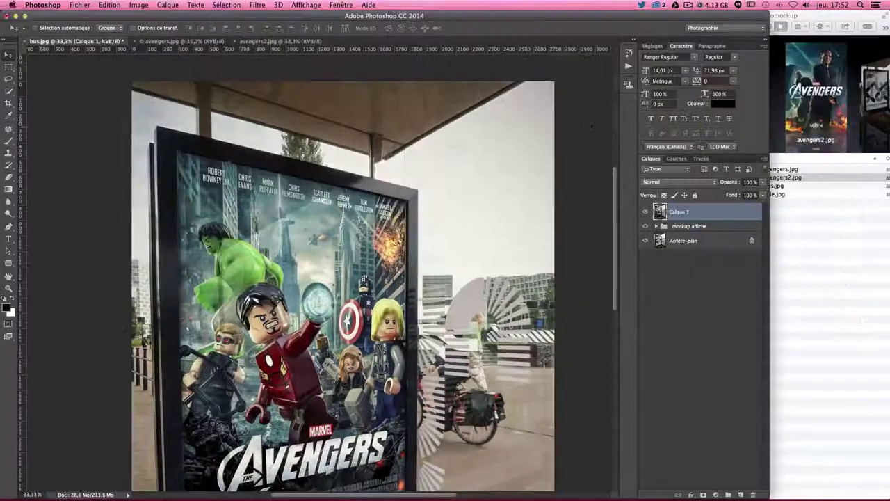
scroll(420, 244, "down", 5)
Expand the mockup affiche group and drag the Fond 1 tint layer to the top.
scroll(420, 244, "down", 4)
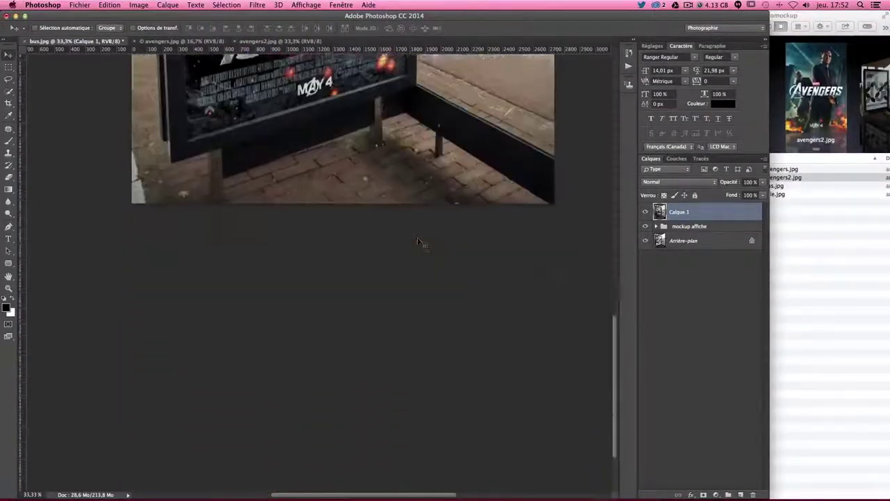
scroll(420, 244, "up", 5)
scroll(420, 243, "up", 5)
scroll(420, 243, "up", 1)
scroll(420, 244, "up", 1)
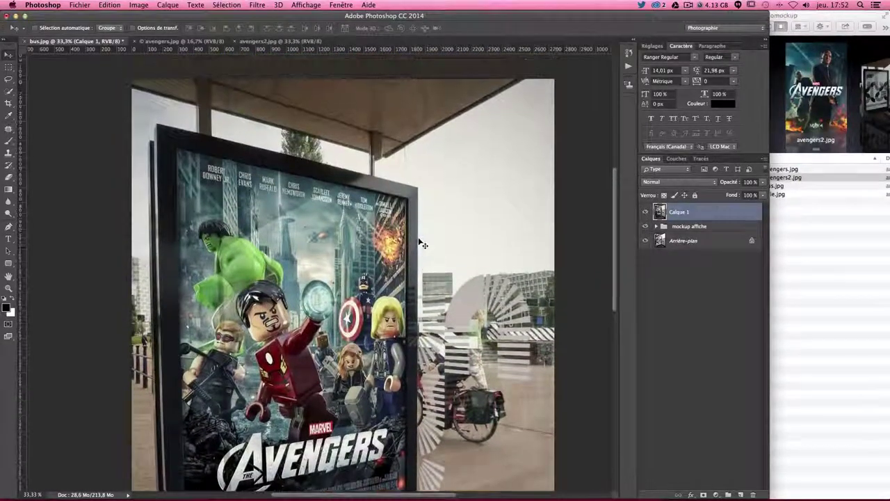
left_click(655, 227)
left_click(689, 259)
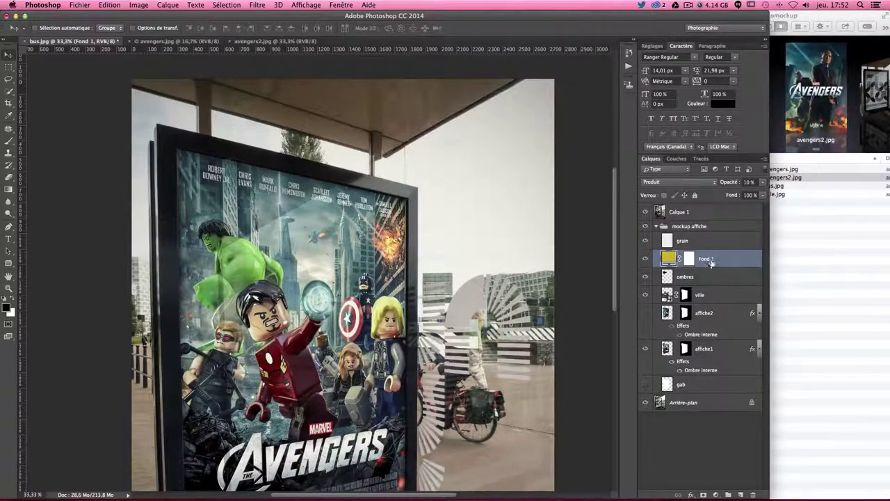
left_click_drag(710, 263, 690, 208)
Delete the merged Calque 1 and keep Fond 1 inside mockup affiche above grain.
scroll(523, 326, "down", 3)
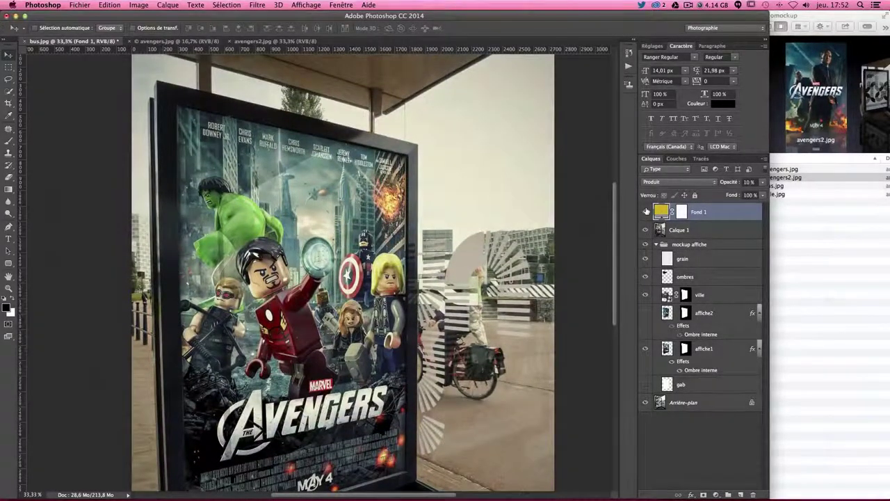
left_click(723, 230, "shift")
mouse_move(687, 233)
left_mouse_down()
mouse_move(804, 494)
mouse_move(753, 494)
left_mouse_up()
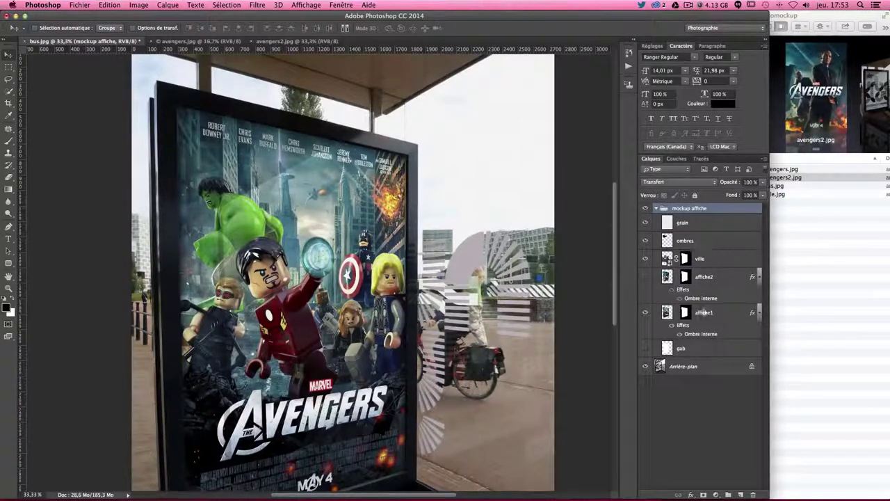
scroll(570, 332, "down", 2)
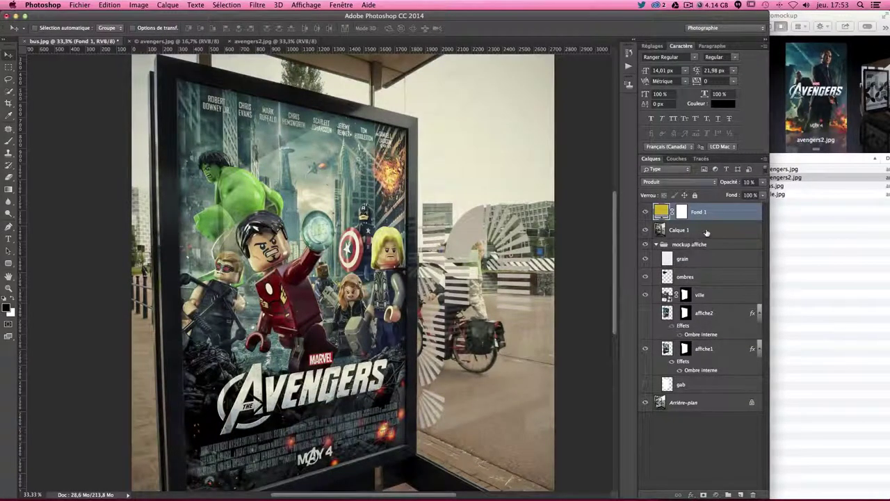
left_click_drag(707, 233, 756, 492)
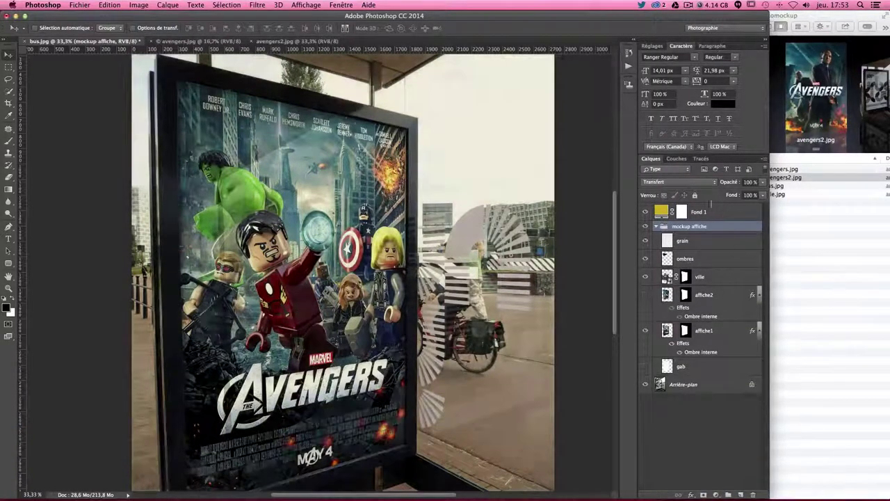
left_click_drag(699, 211, 695, 230)
left_click(704, 420)
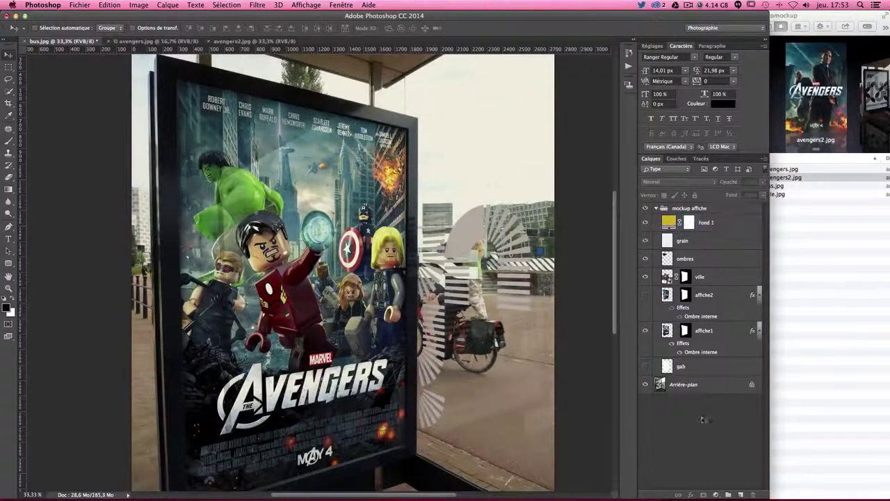